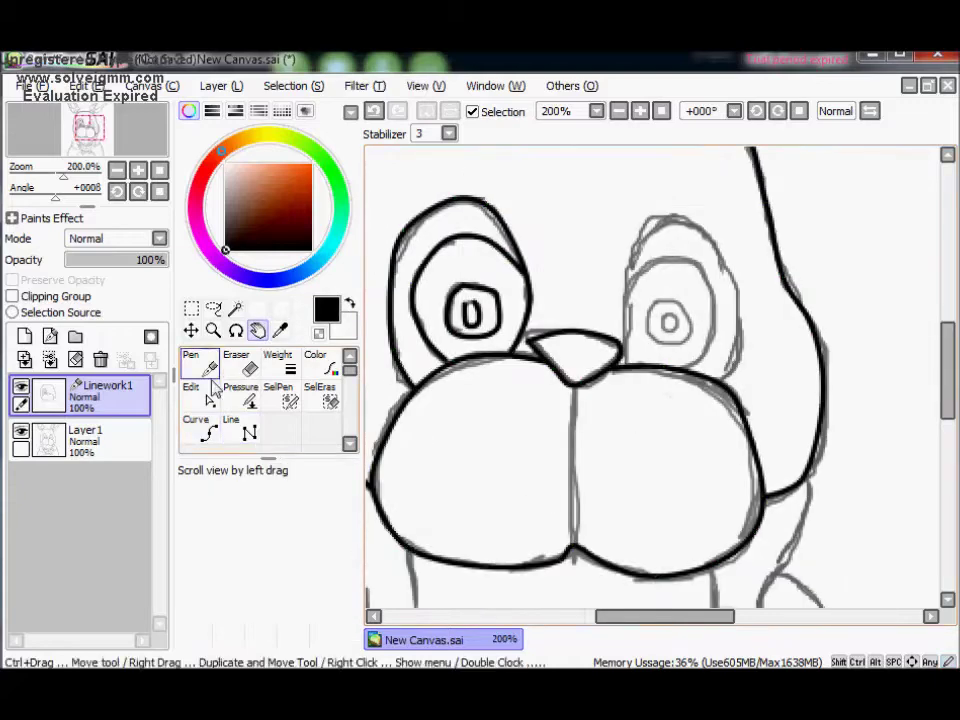
Step: Trace the outer socket and eyeball outline of the right-hand eye on Linework1 with the Curve tool
{"action": "left_click", "coordinate": [200, 397]}
{"action": "key", "text": "c"}
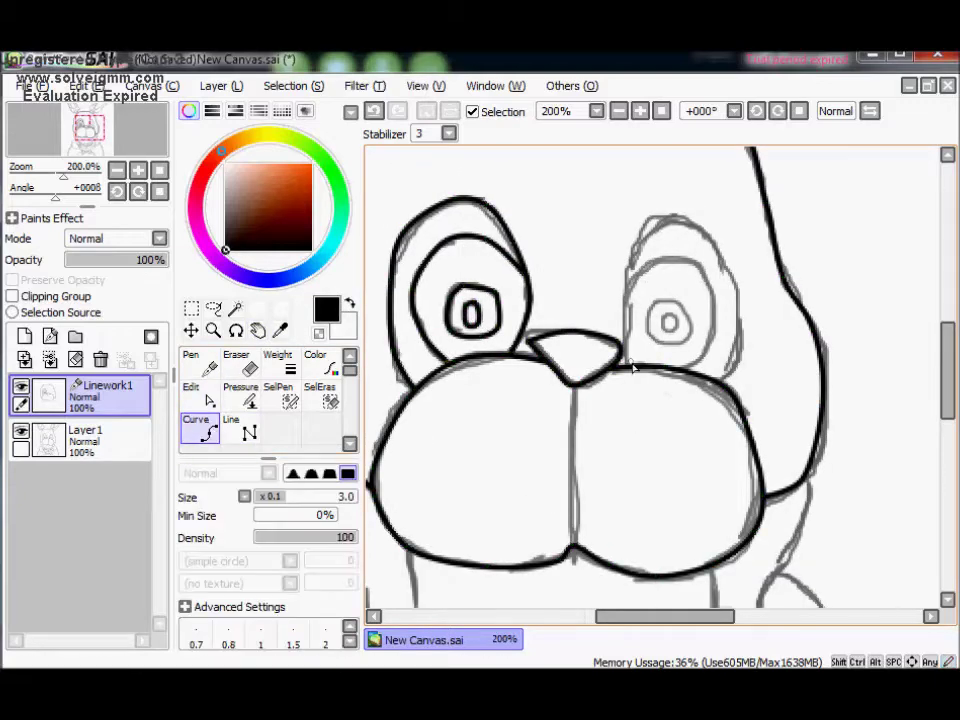
{"action": "scroll", "coordinate": [641, 307], "scroll_direction": "right", "scroll_amount": 2}
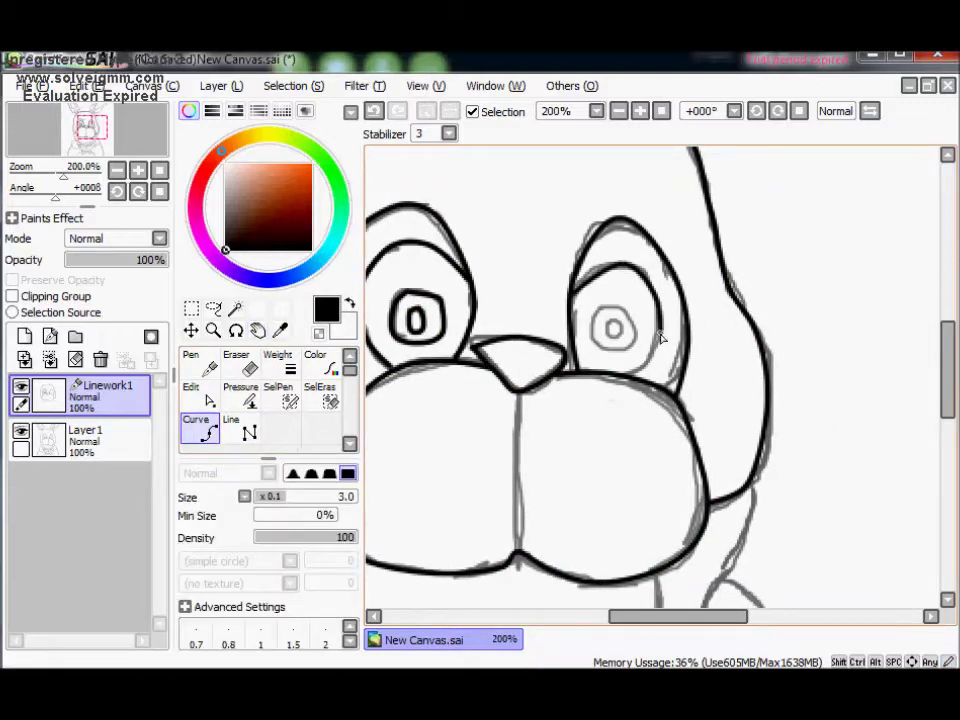
{"action": "scroll", "coordinate": [546, 300], "scroll_direction": "right", "scroll_amount": 2}
Step: Adjust the control points of the right-hand eye's outer outline into a smoother arch over the sketch
{"action": "key", "text": "ctrl"}
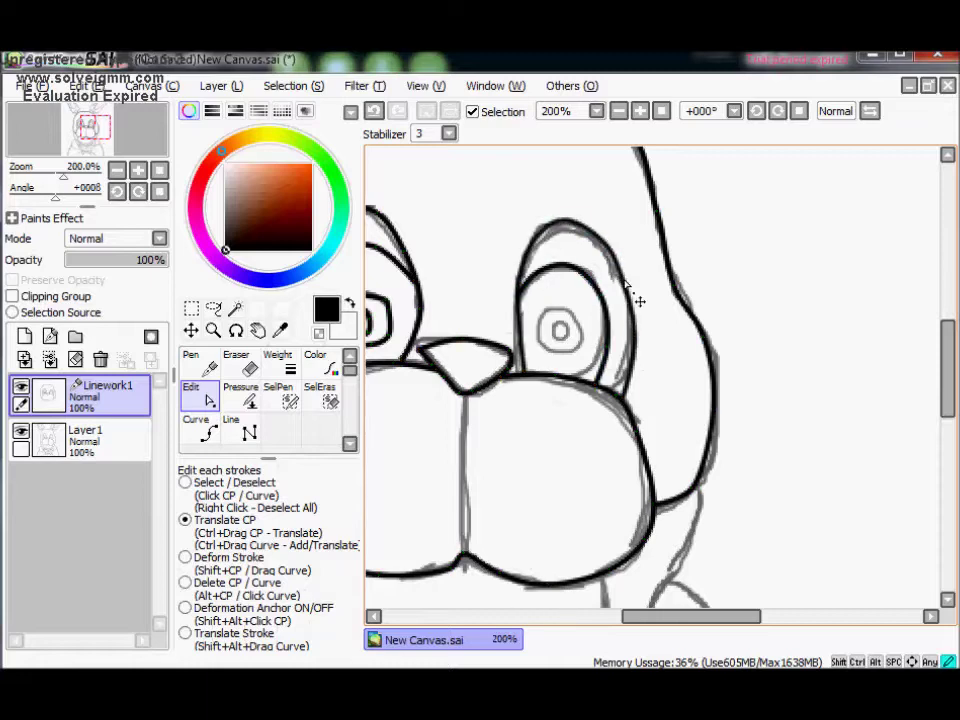
{"action": "left_click_drag", "start_coordinate": [570, 248], "coordinate": [619, 262]}
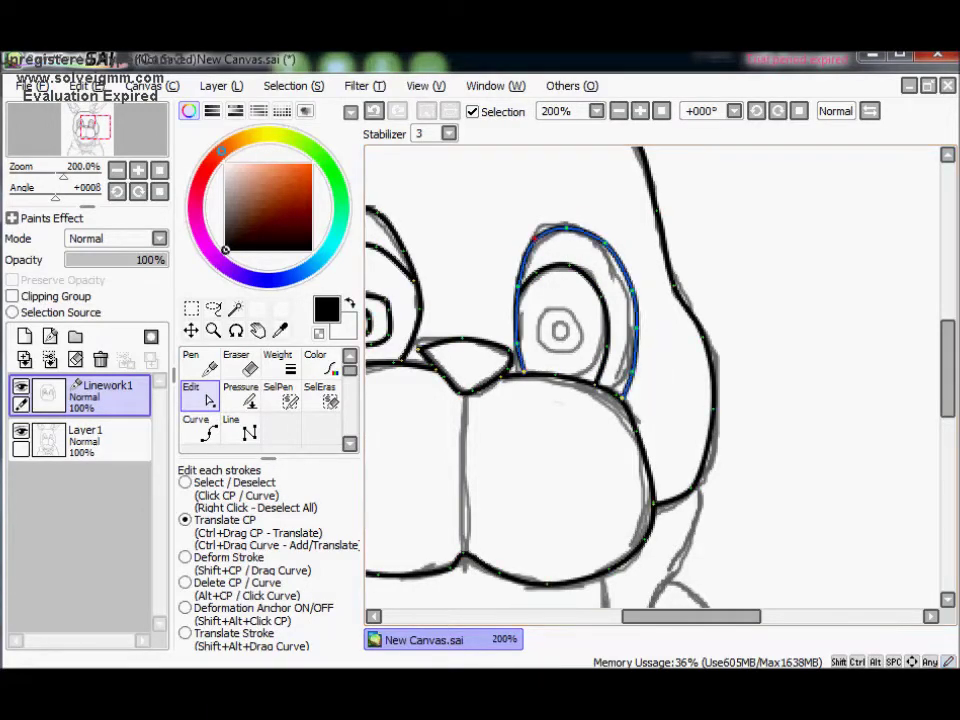
{"action": "left_click_drag", "start_coordinate": [478, 255], "coordinate": [529, 186]}
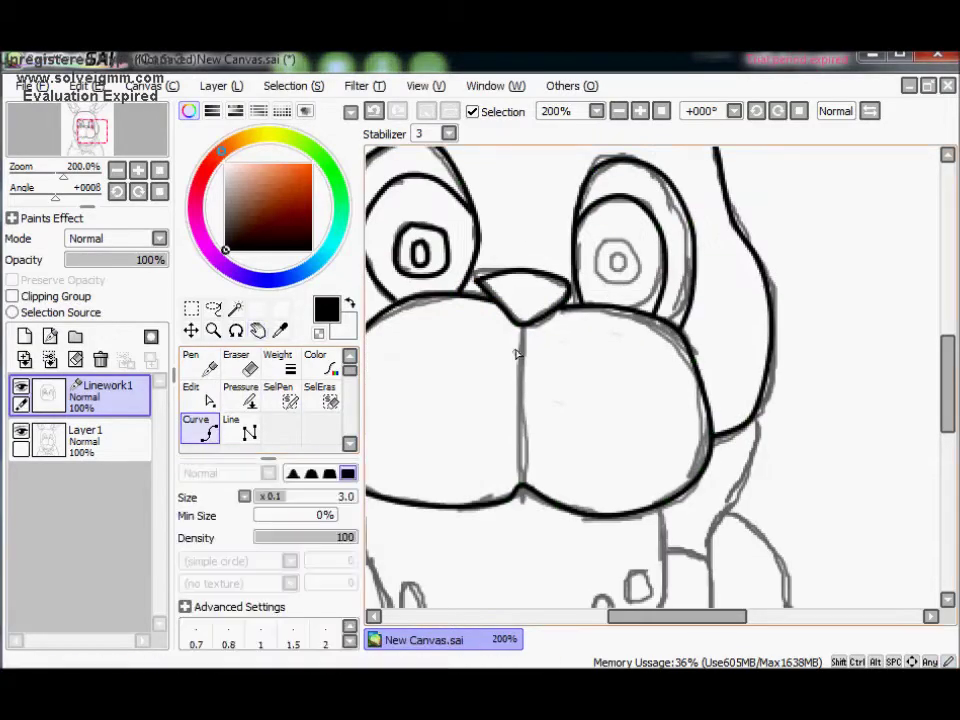
Step: Trace the vertical line dividing the muzzle, the sides of the jaw and the chin contour beneath it
{"action": "left_click_drag", "start_coordinate": [464, 551], "coordinate": [575, 358]}
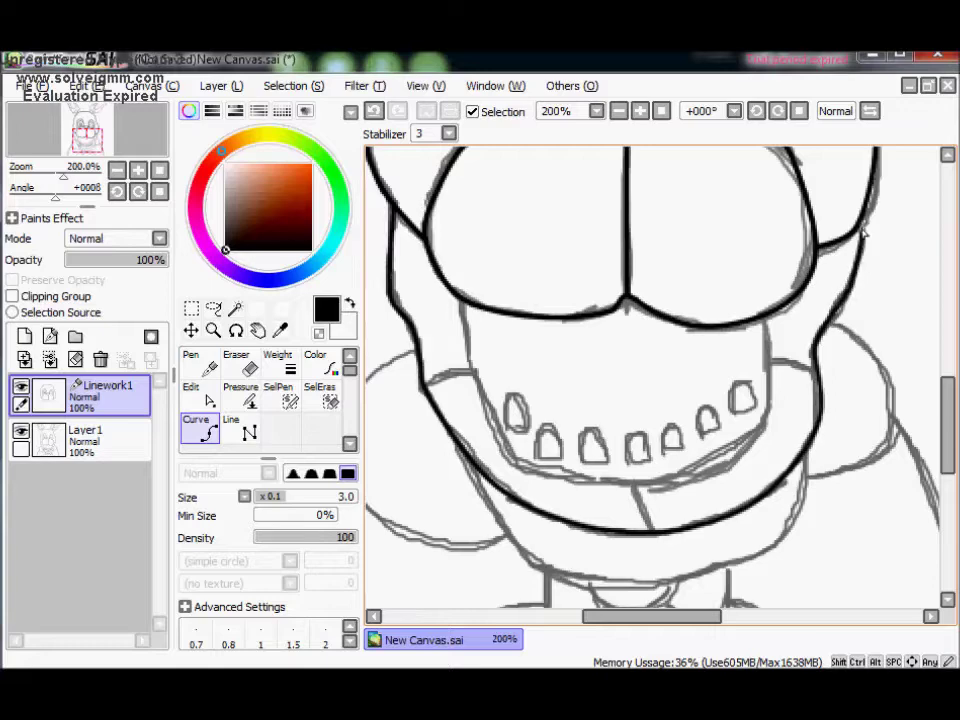
{"action": "left_click_drag", "start_coordinate": [863, 228], "coordinate": [788, 218]}
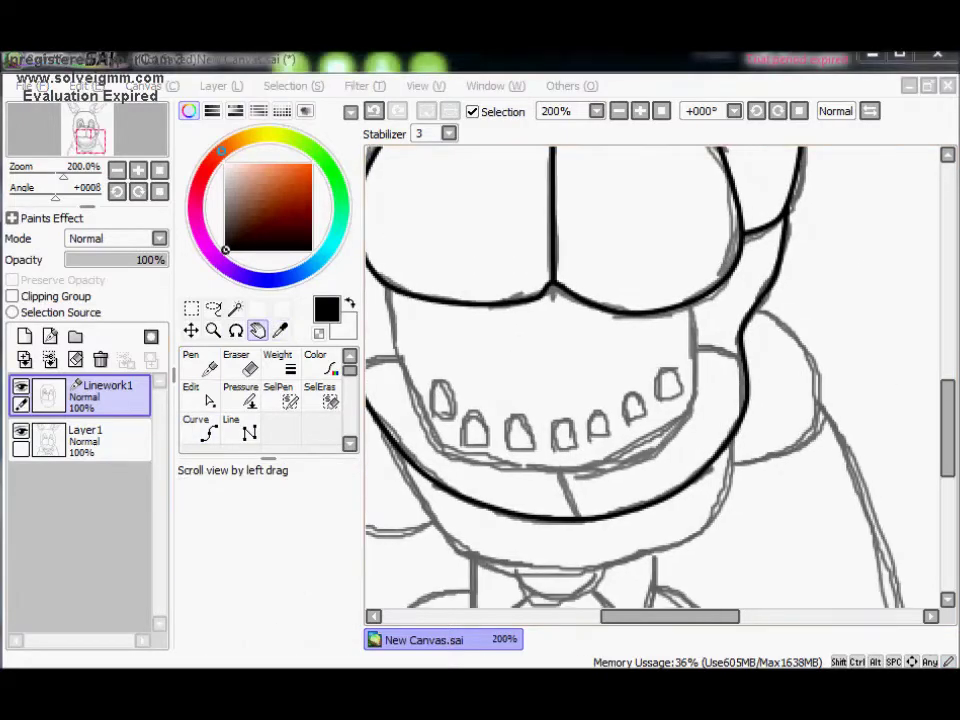
{"action": "left_click_drag", "start_coordinate": [465, 557], "coordinate": [535, 552]}
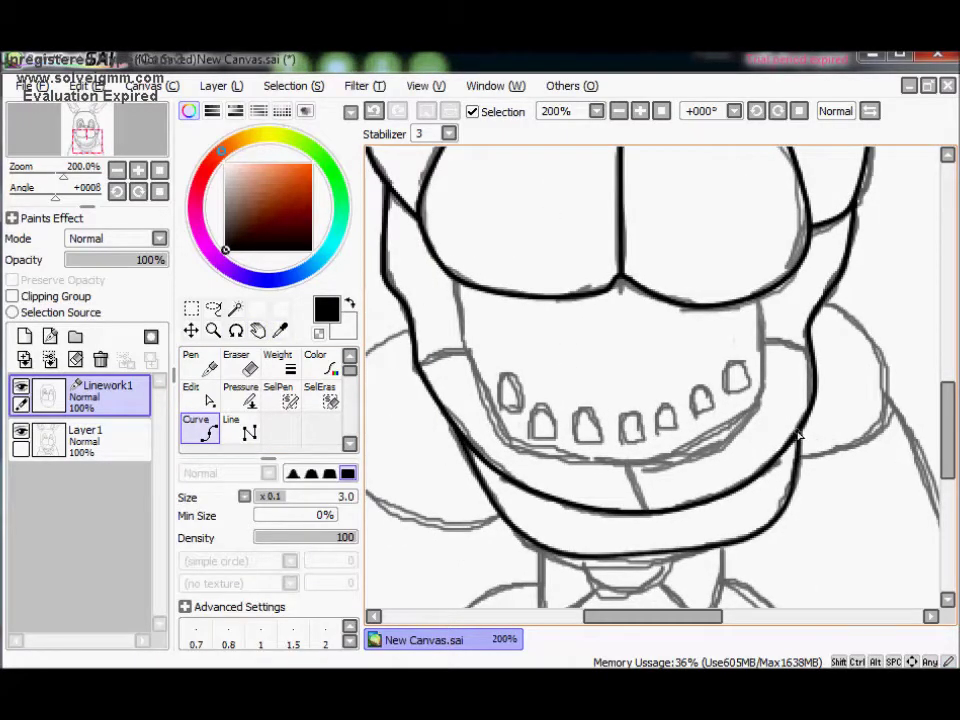
{"action": "left_click_drag", "start_coordinate": [798, 435], "coordinate": [768, 435]}
Step: Trace the inner mouth opening below the muzzle and the short lines splitting the lower lip and mouth corners
{"action": "left_click", "coordinate": [402, 283]}
{"action": "left_click", "coordinate": [735, 288]}
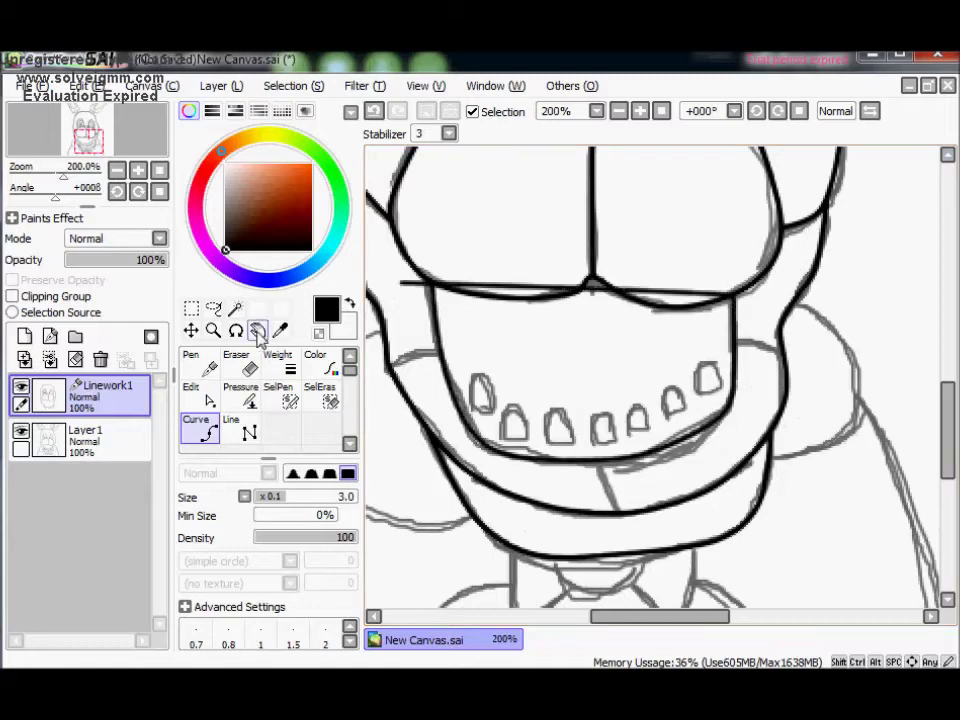
{"action": "left_click_drag", "start_coordinate": [480, 382], "coordinate": [459, 380]}
{"action": "mouse_move", "coordinate": [405, 352]}
{"action": "left_mouse_down"}
{"action": "mouse_move", "coordinate": [471, 364]}
{"action": "mouse_move", "coordinate": [333, 363]}
{"action": "left_mouse_up"}
Step: Trace the rounded shoulder piece right of the jaw and the arm line descending from it
{"action": "left_click_drag", "start_coordinate": [653, 360], "coordinate": [542, 348]}
{"action": "left_click", "coordinate": [649, 420]}
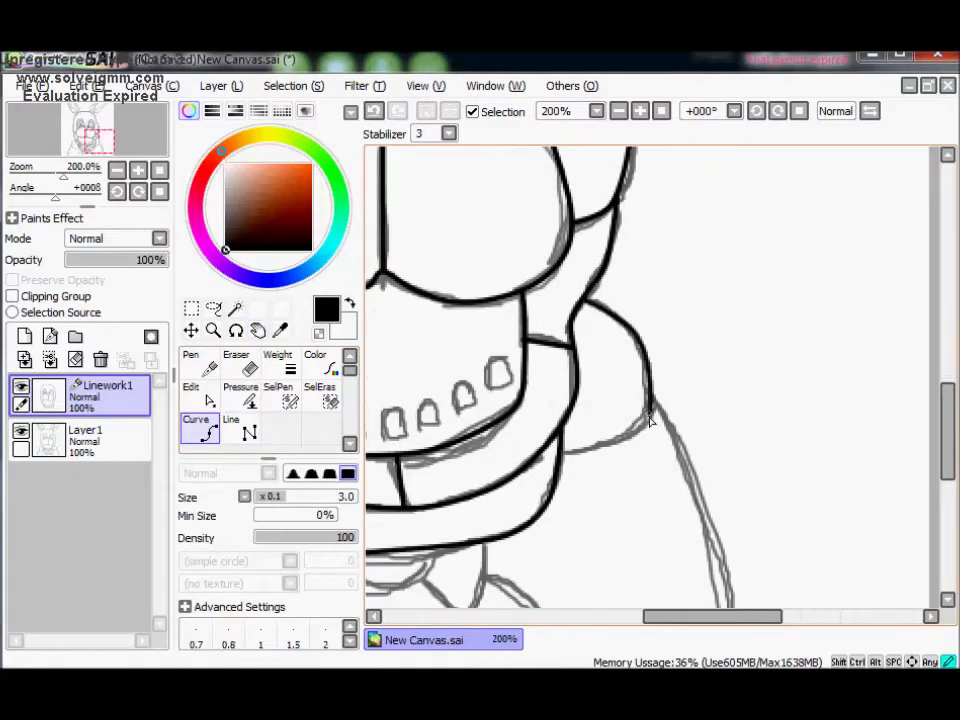
{"action": "left_click_drag", "start_coordinate": [568, 459], "coordinate": [540, 255]}
{"action": "left_click", "coordinate": [673, 283]}
Step: Trace the rounded shoulder piece left of the jaw and its arm line down to the canvas edge
{"action": "left_click_drag", "start_coordinate": [703, 404], "coordinate": [493, 263]}
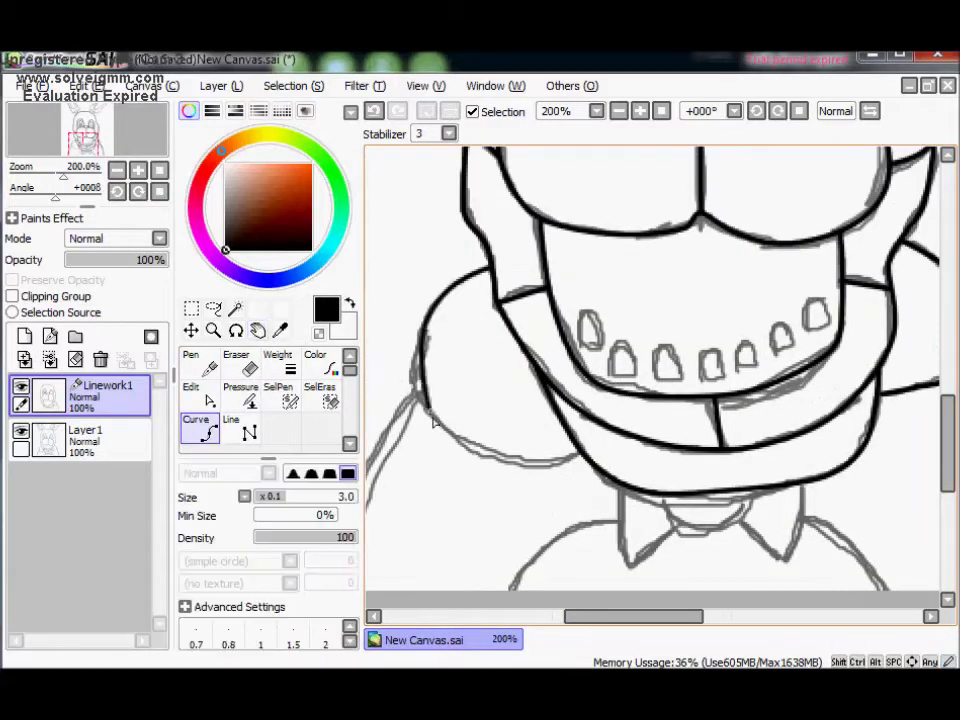
{"action": "left_click_drag", "start_coordinate": [429, 400], "coordinate": [536, 380]}
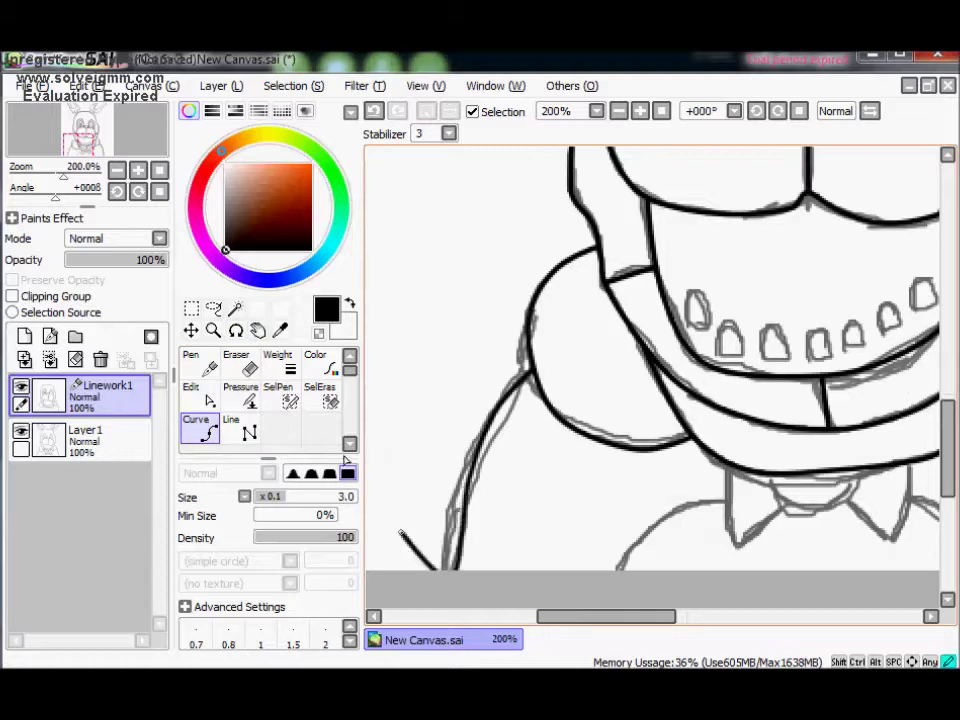
{"action": "left_click_drag", "start_coordinate": [491, 349], "coordinate": [429, 274]}
Step: Adjust the control points of the muzzle's dividing line and both mouth-corner lines into gentle curves
{"action": "key", "text": "e"}
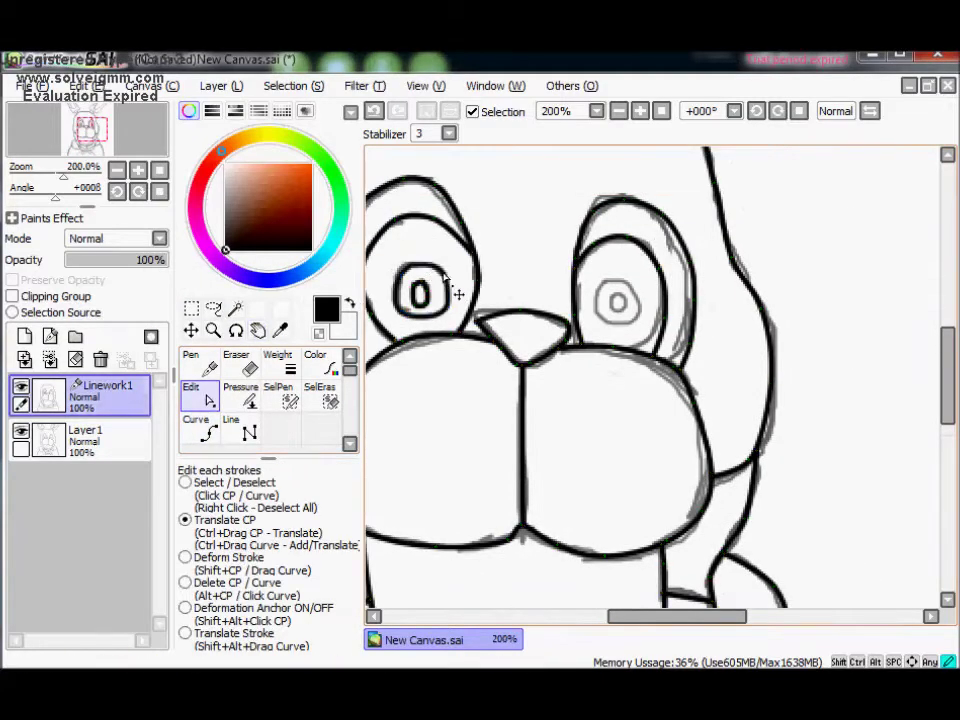
{"action": "left_click_drag", "start_coordinate": [468, 238], "coordinate": [566, 238]}
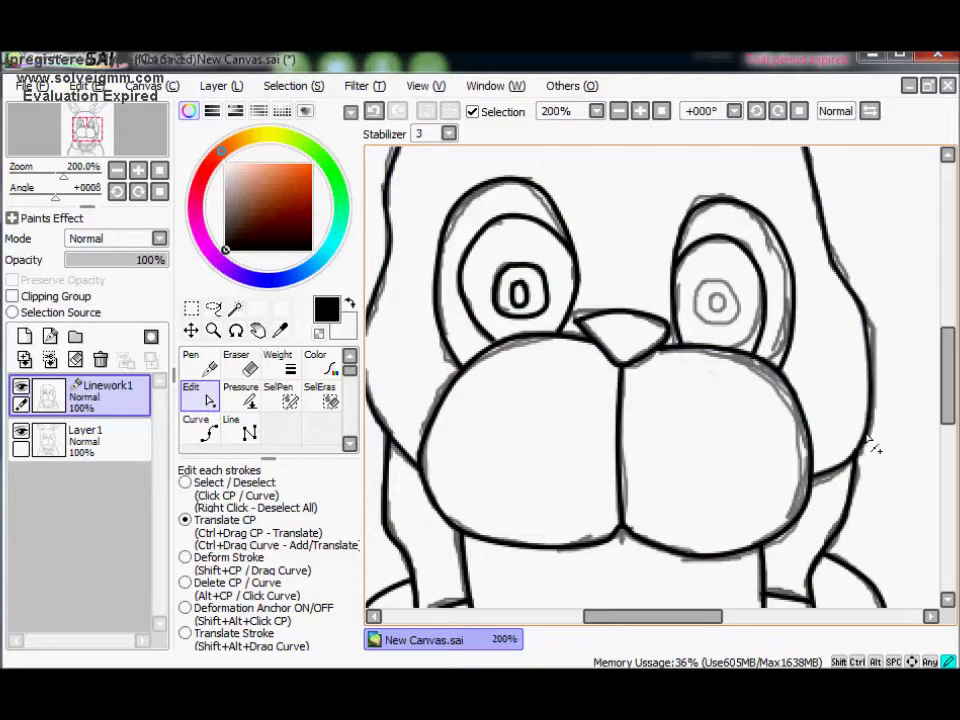
{"action": "scroll", "coordinate": [818, 332], "scroll_direction": "down", "scroll_amount": 5}
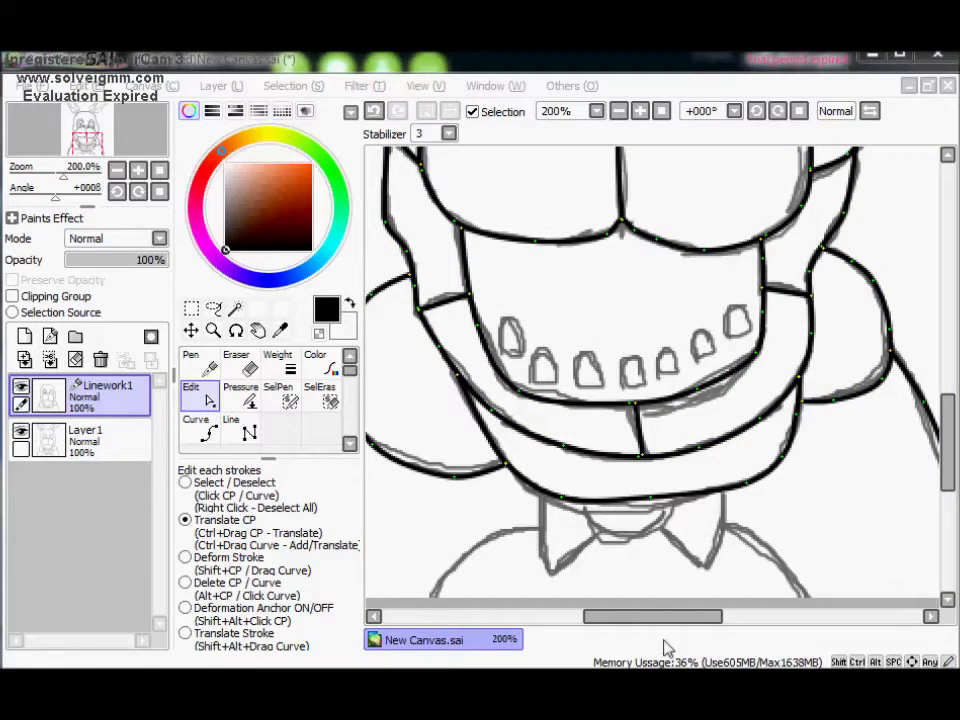
{"action": "scroll", "coordinate": [561, 439], "scroll_direction": "left", "scroll_amount": 4}
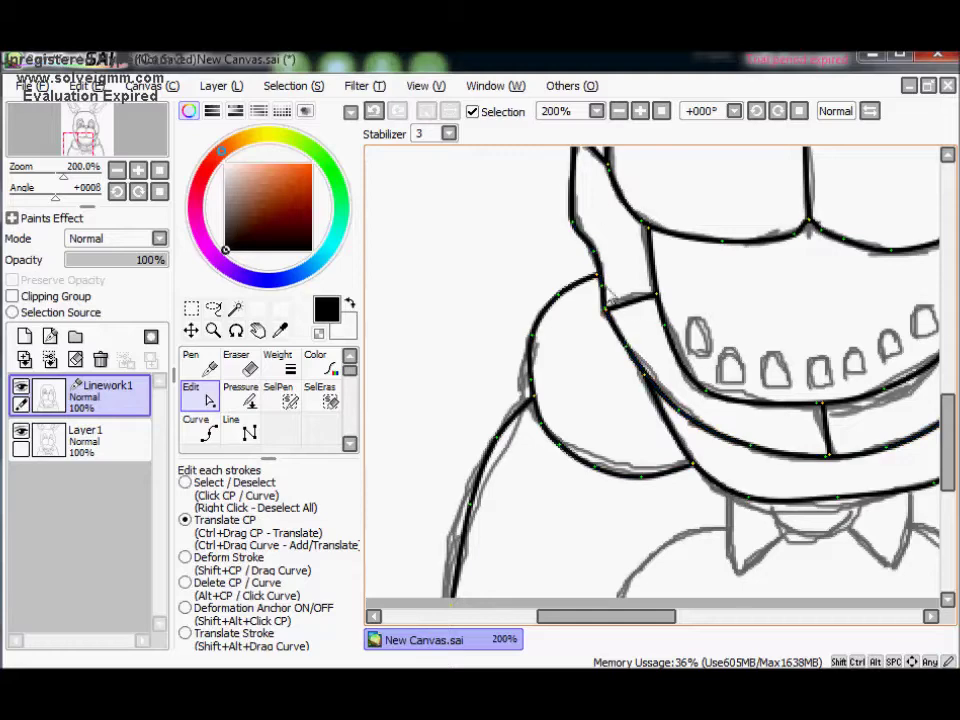
{"action": "mouse_move", "coordinate": [632, 616]}
{"action": "left_mouse_down"}
{"action": "mouse_move", "coordinate": [705, 616]}
{"action": "mouse_move", "coordinate": [634, 616]}
{"action": "left_mouse_up"}
{"action": "scroll", "coordinate": [891, 525], "scroll_direction": "down", "scroll_amount": 5}
{"action": "scroll", "coordinate": [891, 525], "scroll_direction": "up", "scroll_amount": 2}
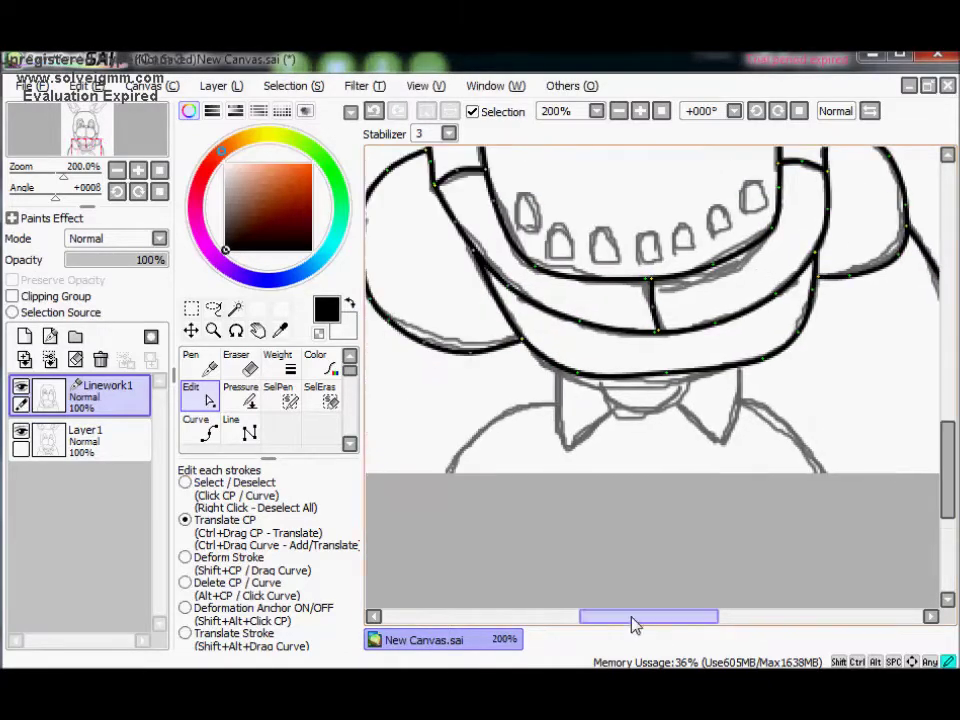
Step: Trace the neck detail, the two pointed collar pieces and the chest lines below the chin with the Curve tool
{"action": "key", "text": "c"}
{"action": "left_click_drag", "start_coordinate": [700, 373], "coordinate": [652, 386]}
{"action": "left_click_drag", "start_coordinate": [683, 452], "coordinate": [648, 462]}
{"action": "left_click", "coordinate": [648, 452]}
{"action": "double_click", "coordinate": [664, 408]}
{"action": "left_click_drag", "start_coordinate": [546, 383], "coordinate": [594, 381]}
Step: Adjust the control points of the collar points and chest lines so they curve along the sketch
{"action": "key", "text": "e"}
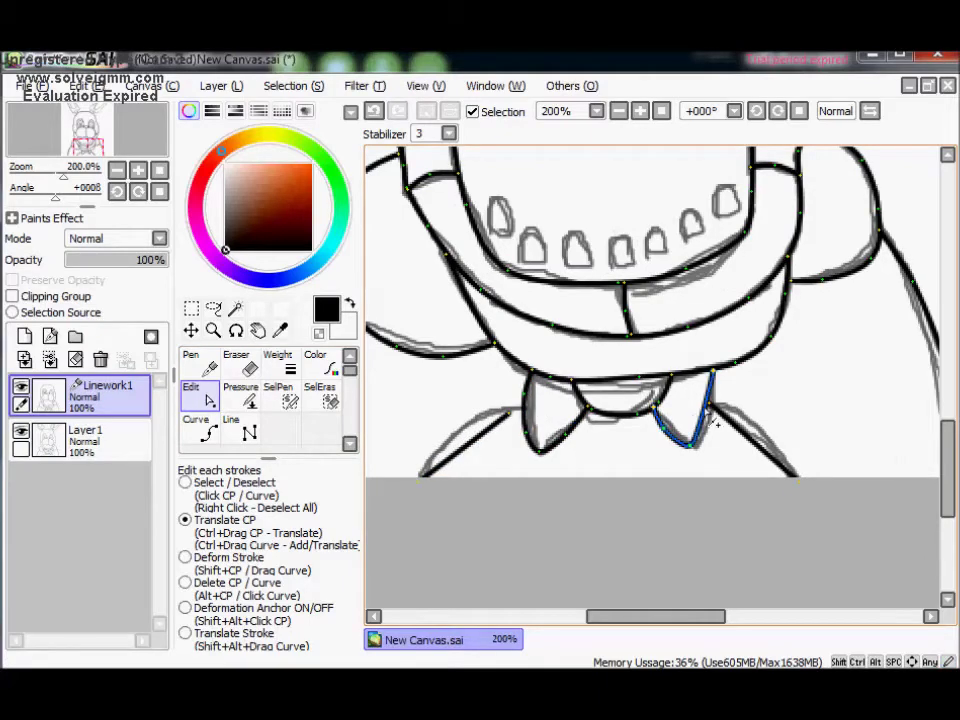
{"action": "key", "text": "ctrl+z"}
{"action": "key", "text": "ctrl+z"}
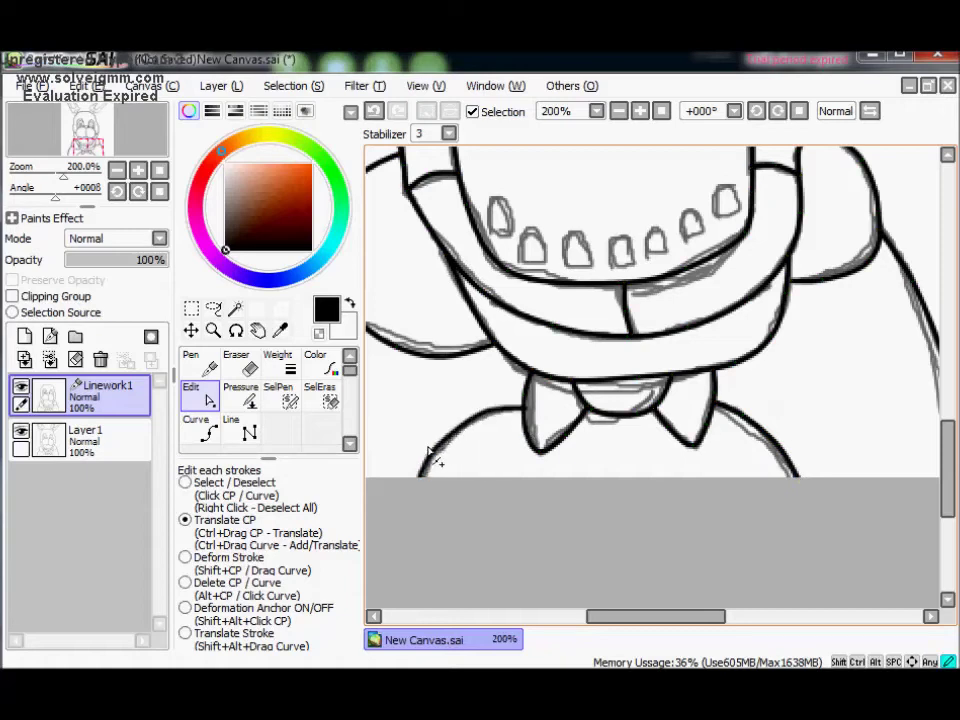
{"action": "scroll", "coordinate": [437, 447], "scroll_direction": "left", "scroll_amount": 3}
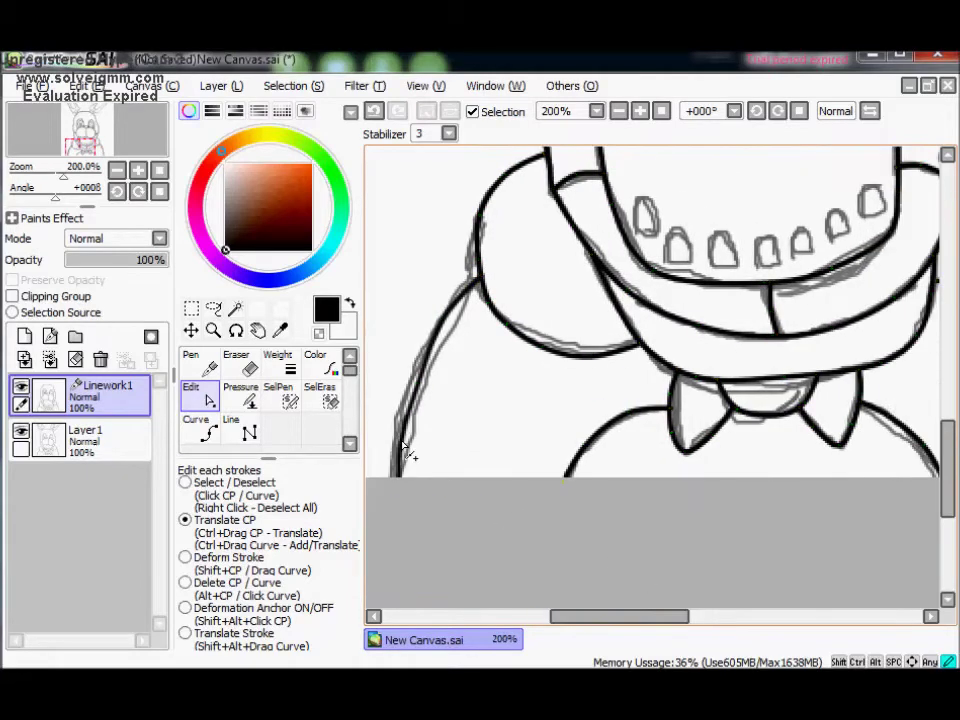
Step: Trace the iris and pupil of the right-hand eye and round off the iris with its control points
{"action": "scroll", "coordinate": [700, 480], "scroll_direction": "right", "scroll_amount": 3}
{"action": "left_click_drag", "start_coordinate": [946, 470], "coordinate": [946, 355]}
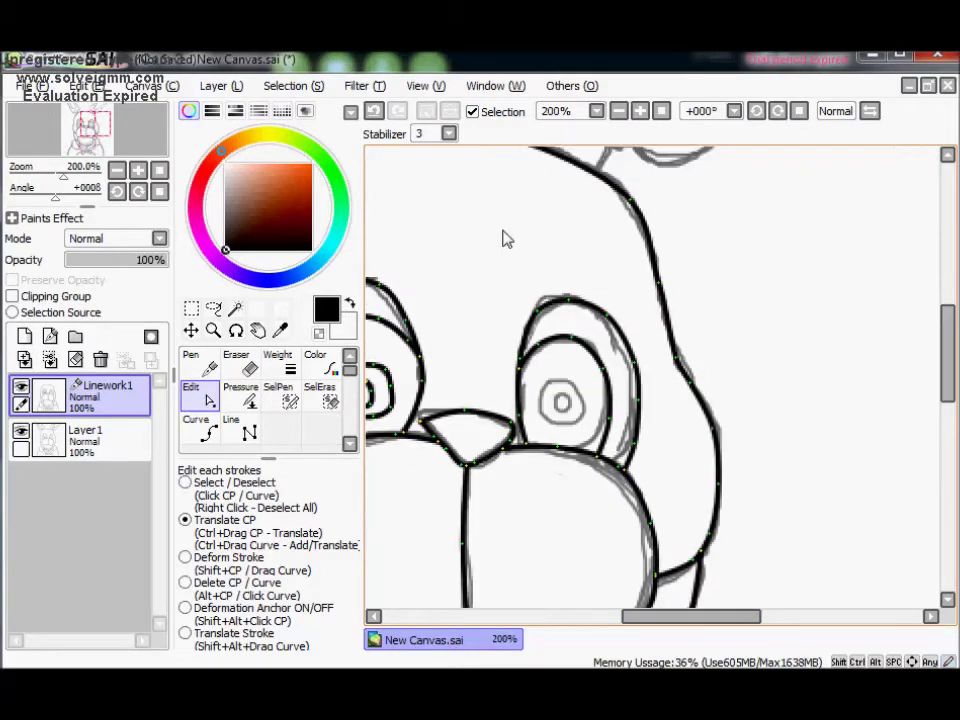
{"action": "scroll", "coordinate": [506, 240], "scroll_direction": "up", "scroll_amount": 1}
{"action": "left_click", "coordinate": [218, 426]}
{"action": "mouse_move", "coordinate": [481, 430]}
{"action": "left_mouse_down"}
{"action": "mouse_move", "coordinate": [512, 404]}
{"action": "mouse_move", "coordinate": [450, 339]}
{"action": "left_mouse_up"}
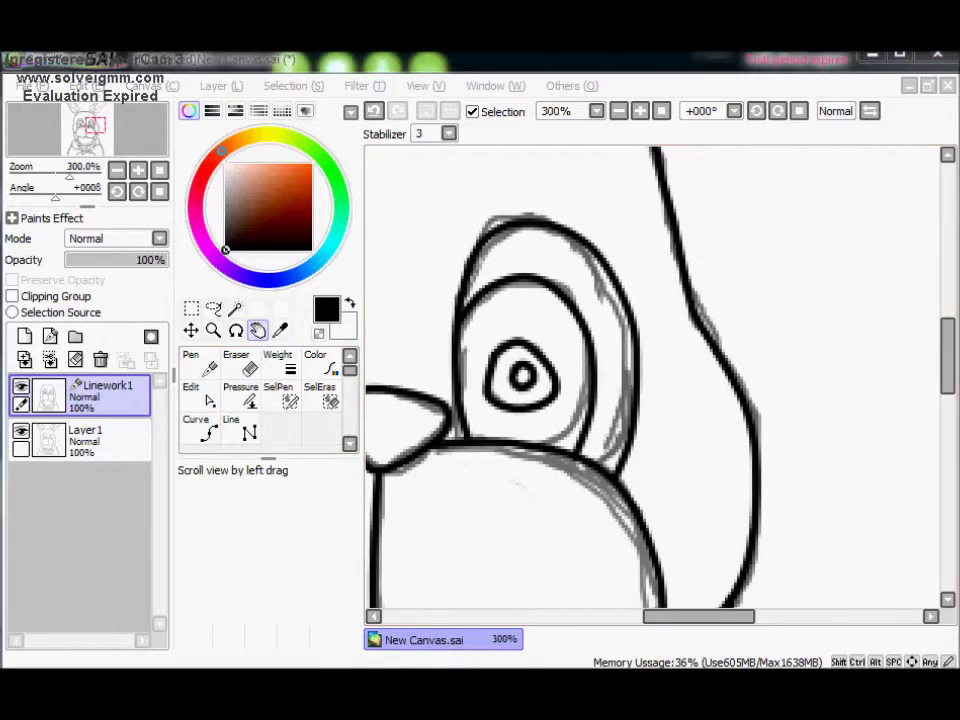
{"action": "left_click", "coordinate": [200, 397]}
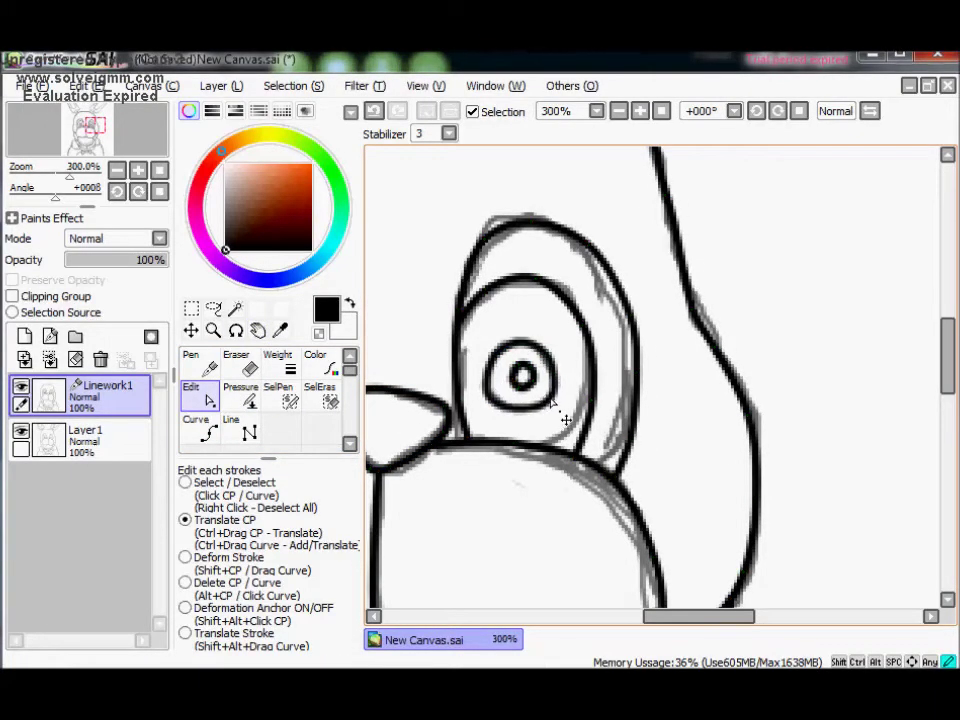
Step: Reshape the left-hand eye's squarish iris into a rounder ring and adjust its pupil by moving control points
{"action": "left_click", "coordinate": [618, 111]}
{"action": "left_click", "coordinate": [640, 111]}
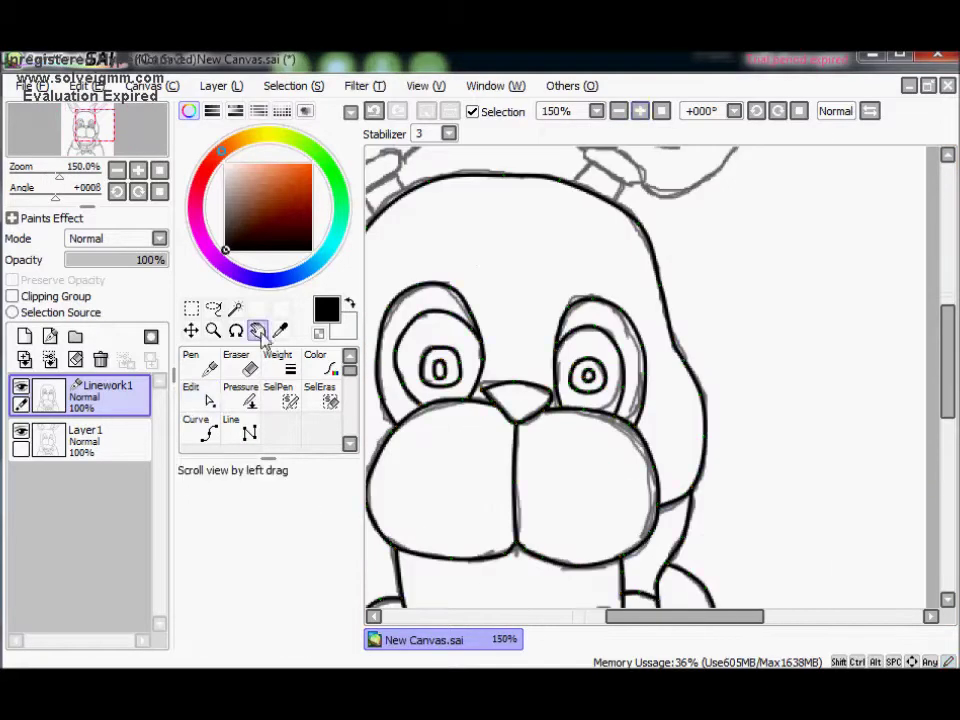
{"action": "left_click_drag", "start_coordinate": [626, 272], "coordinate": [560, 330]}
{"action": "left_click", "coordinate": [486, 352]}
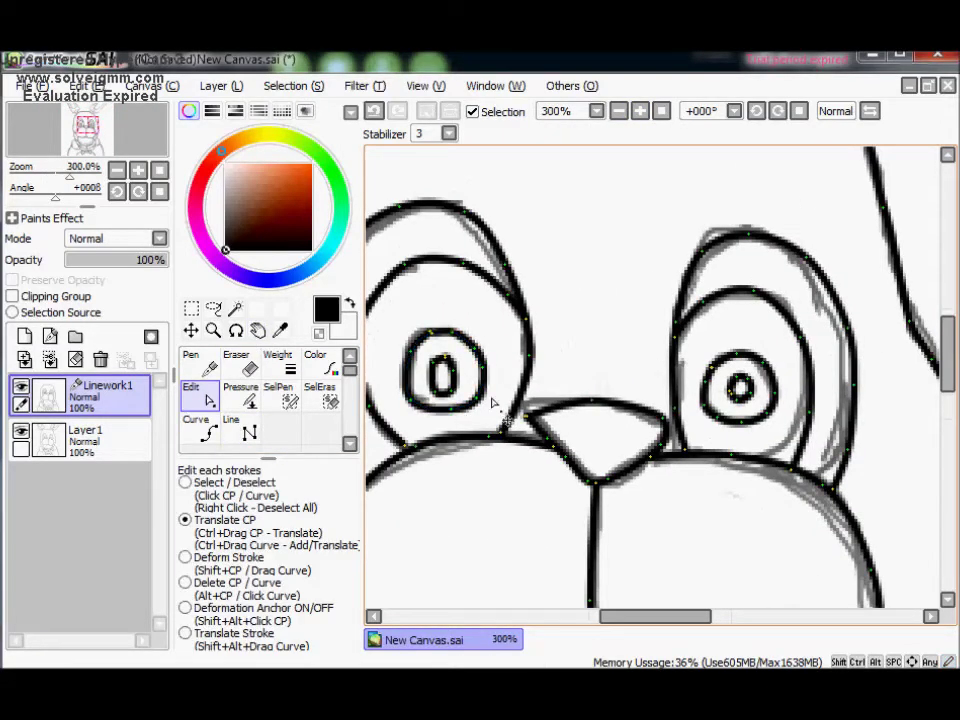
{"action": "right_click", "coordinate": [494, 384]}
{"action": "left_click", "coordinate": [449, 405]}
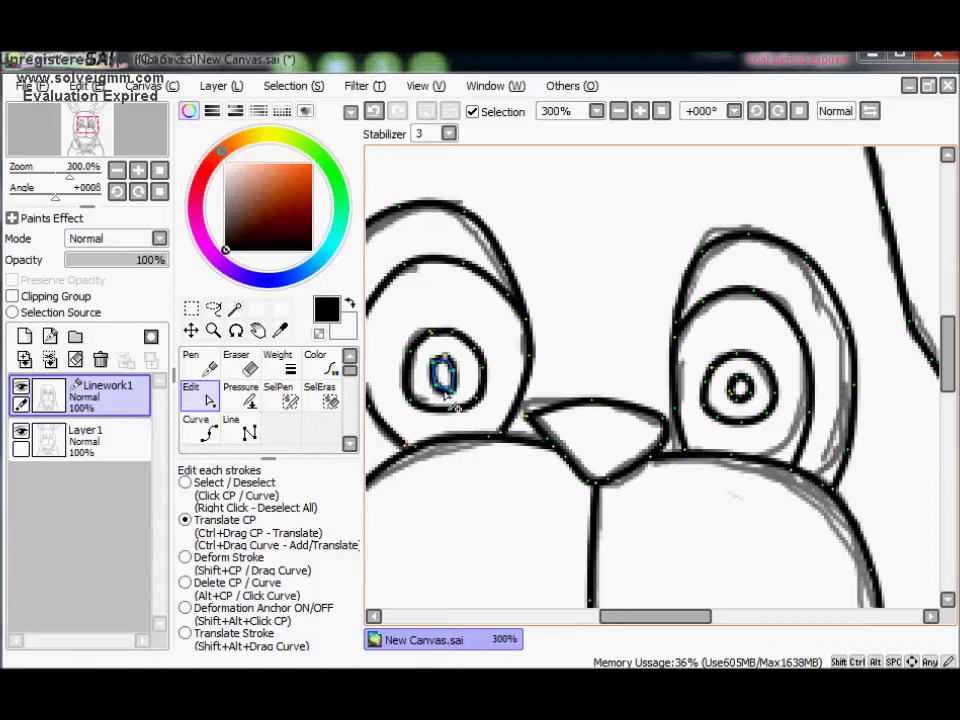
{"action": "left_click", "coordinate": [618, 111]}
{"action": "left_click", "coordinate": [553, 289], "text": "ctrl"}
{"action": "key", "text": "Escape"}
Step: Trace the left-hand ear with the Curve tool: its short stem, joint cap, outer outline and inner ear contour
{"action": "left_click_drag", "start_coordinate": [424, 343], "coordinate": [514, 384]}
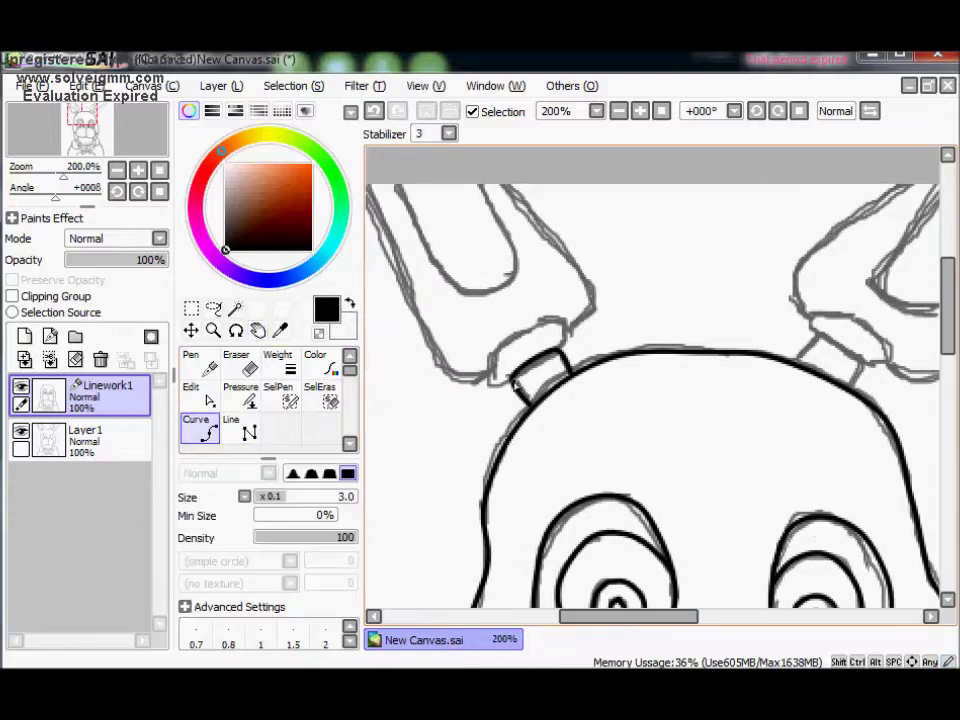
{"action": "left_click", "coordinate": [565, 348]}
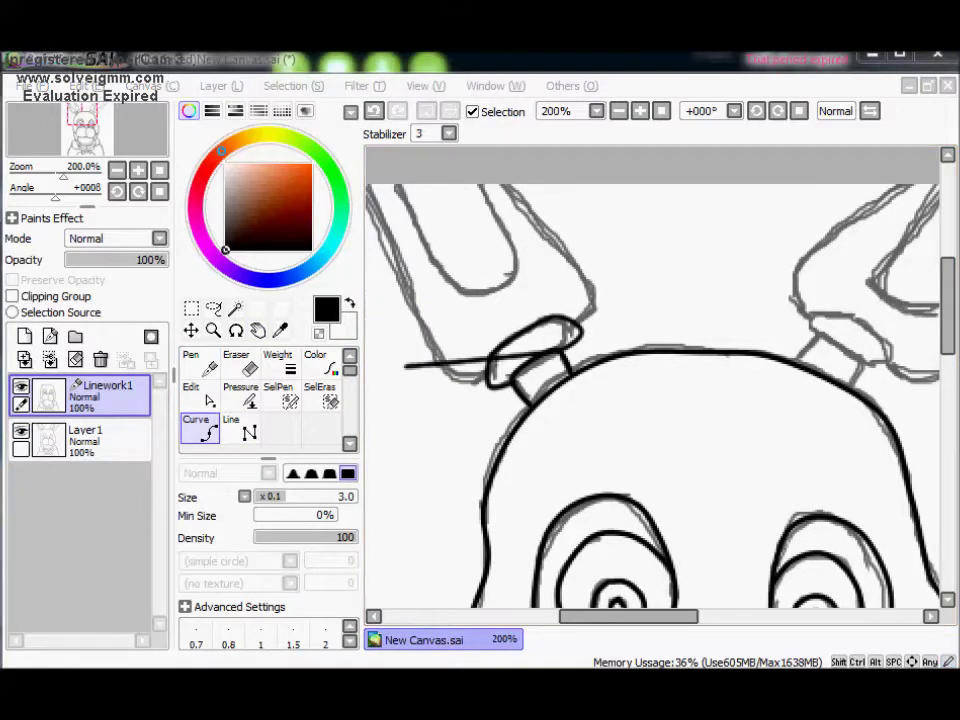
{"action": "left_click", "coordinate": [444, 383]}
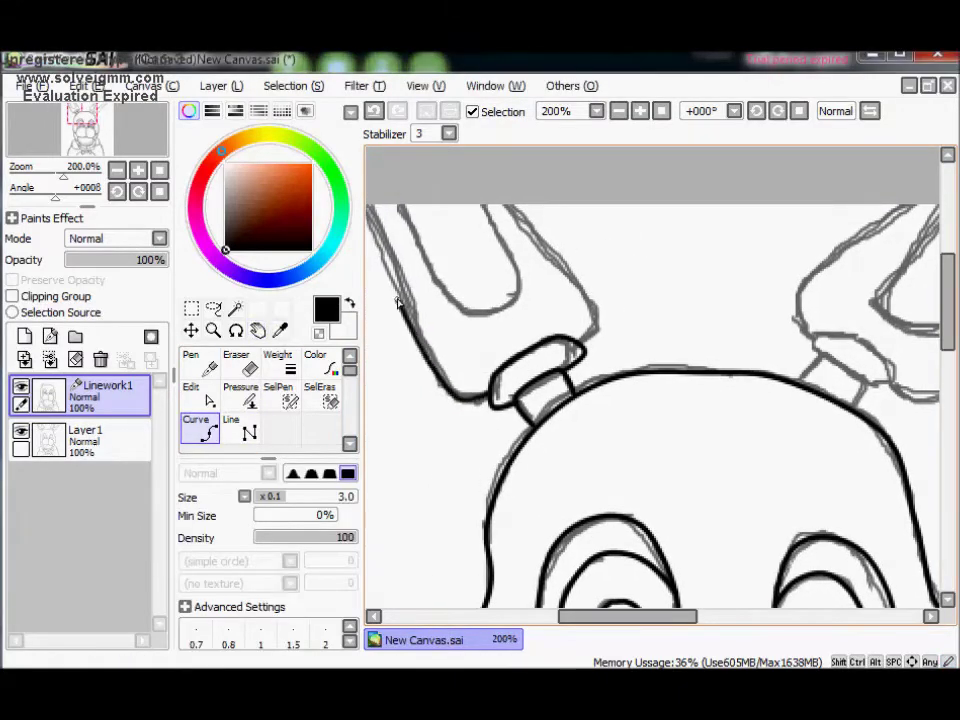
{"action": "left_click_drag", "start_coordinate": [574, 274], "coordinate": [525, 290]}
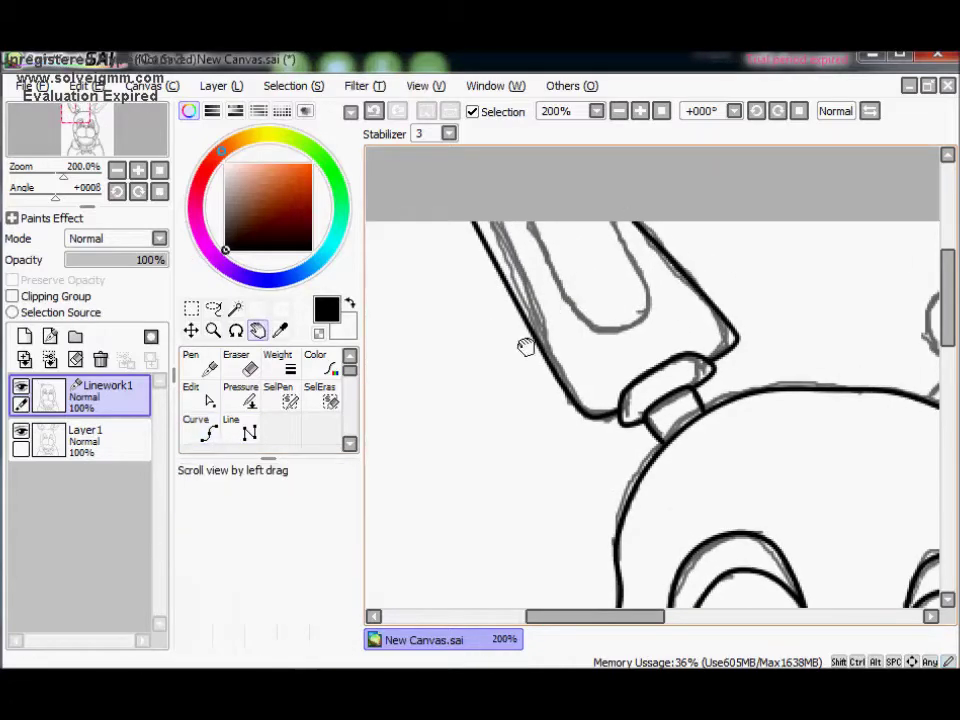
{"action": "left_click_drag", "start_coordinate": [525, 343], "coordinate": [540, 295]}
{"action": "left_click", "coordinate": [588, 336]}
Step: Trace the right-hand ear's short stem on the head and the rounded joint cap above it
{"action": "left_click_drag", "start_coordinate": [752, 327], "coordinate": [422, 317]}
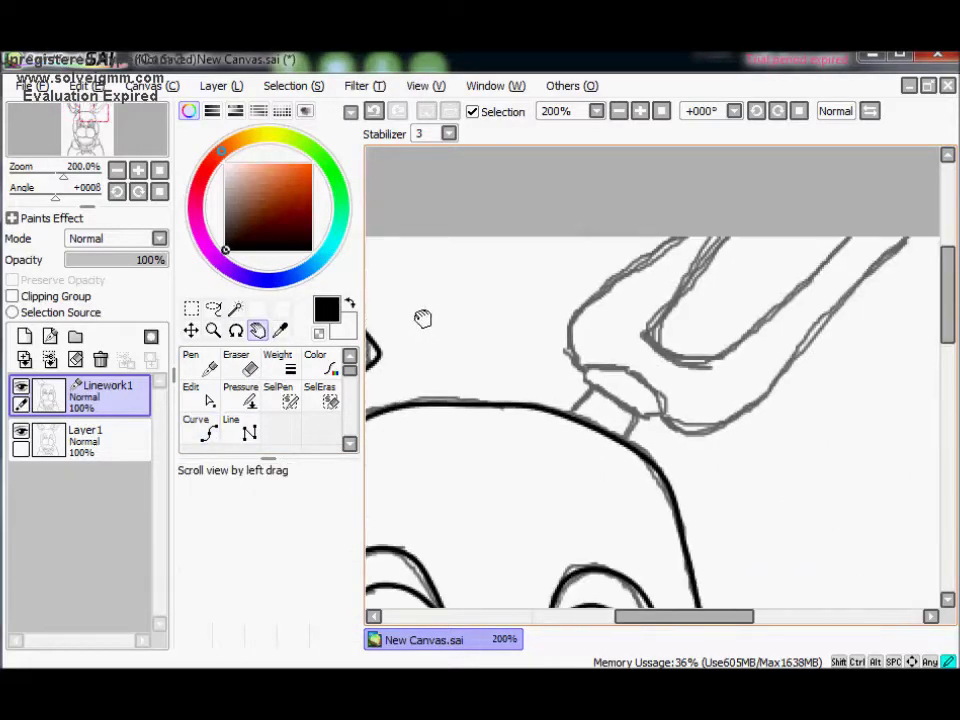
{"action": "left_click_drag", "start_coordinate": [560, 330], "coordinate": [520, 350]}
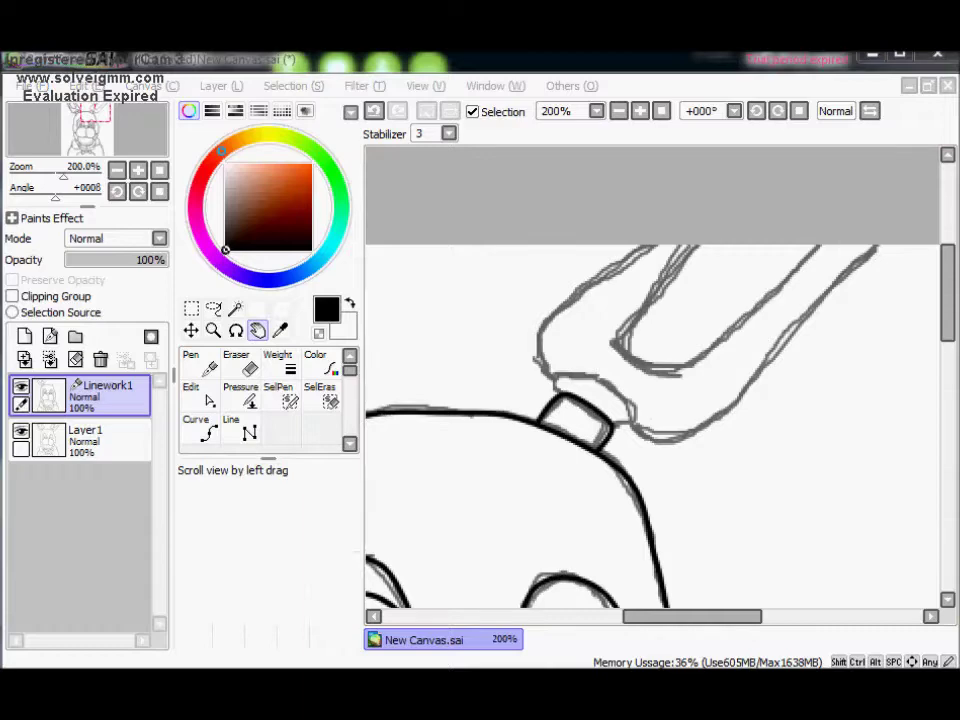
{"action": "left_click", "coordinate": [545, 381]}
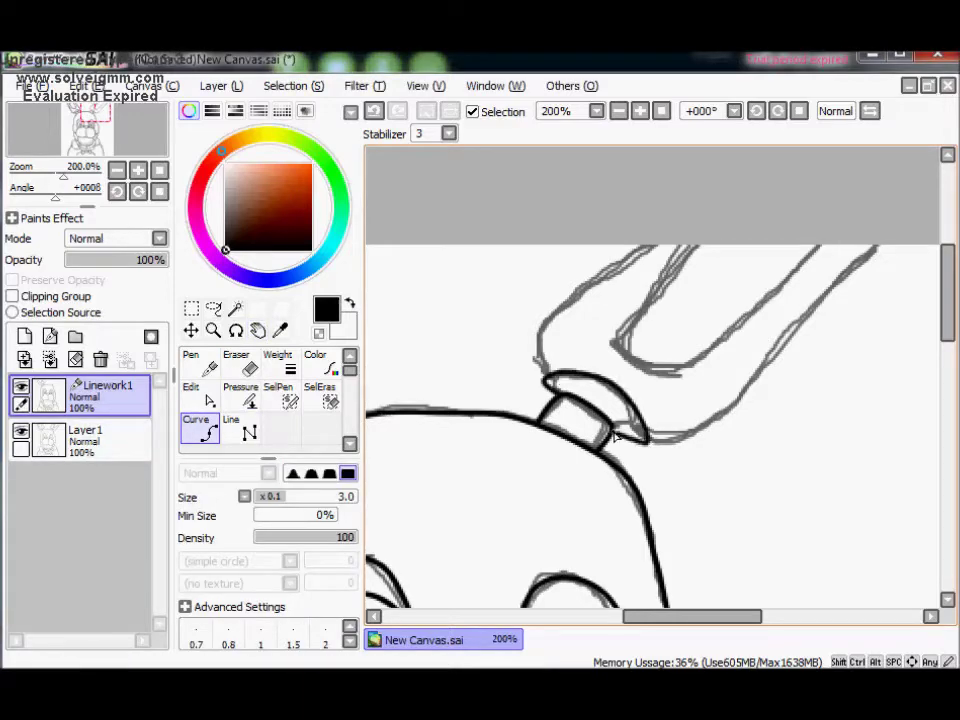
{"action": "left_click_drag", "start_coordinate": [706, 616], "coordinate": [658, 616]}
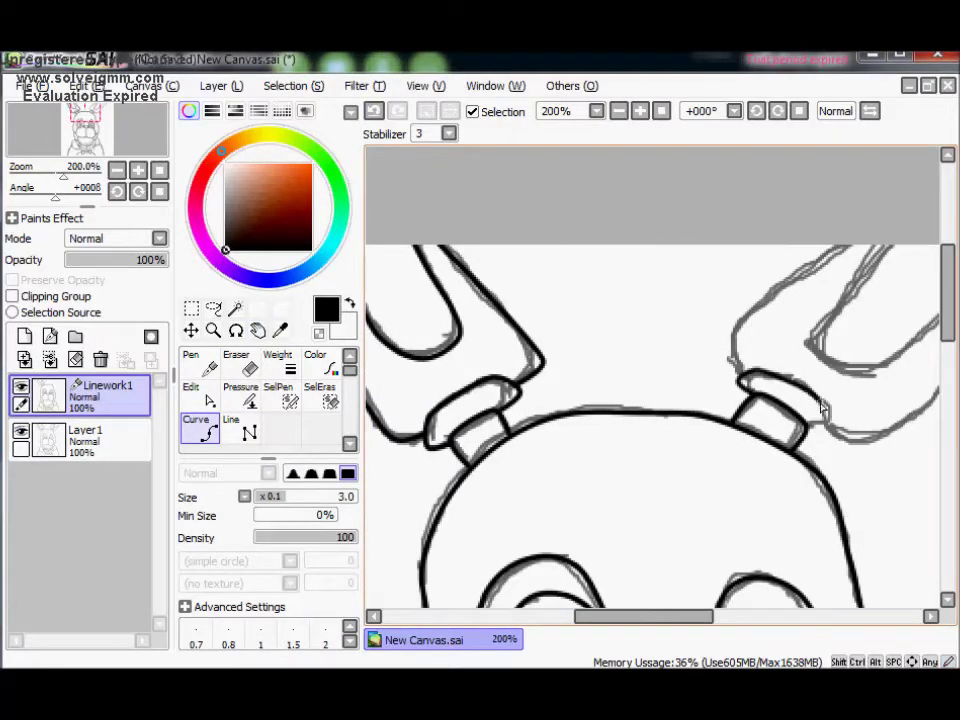
{"action": "left_click_drag", "start_coordinate": [746, 387], "coordinate": [616, 452]}
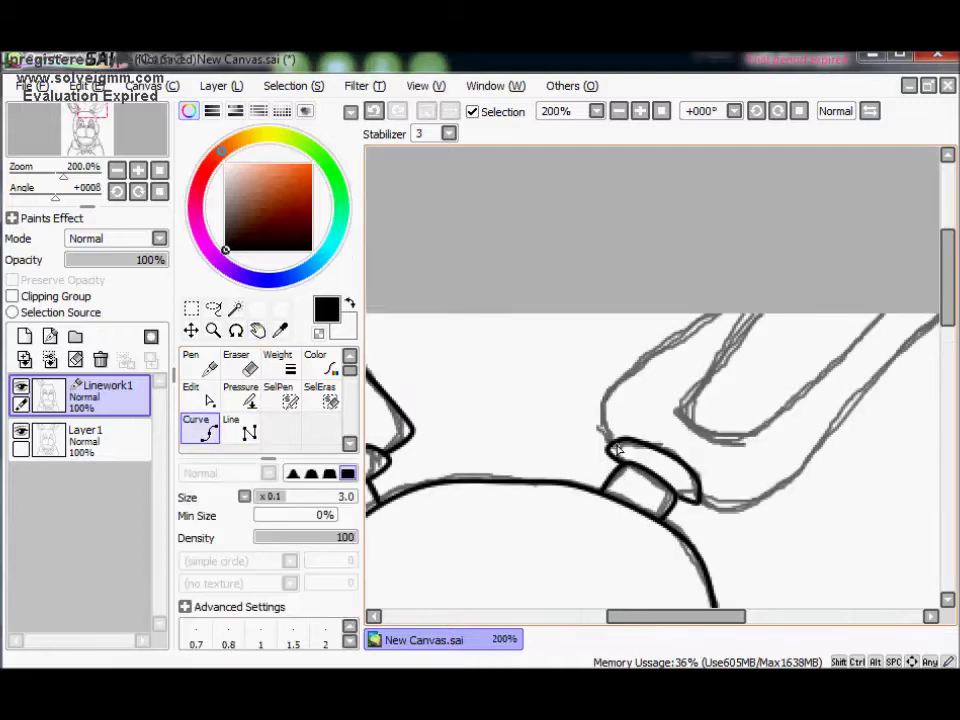
Step: Trace the right-hand ear's outer outline and its inner ear contour with the Curve tool
{"action": "left_click_drag", "start_coordinate": [708, 312], "coordinate": [448, 252]}
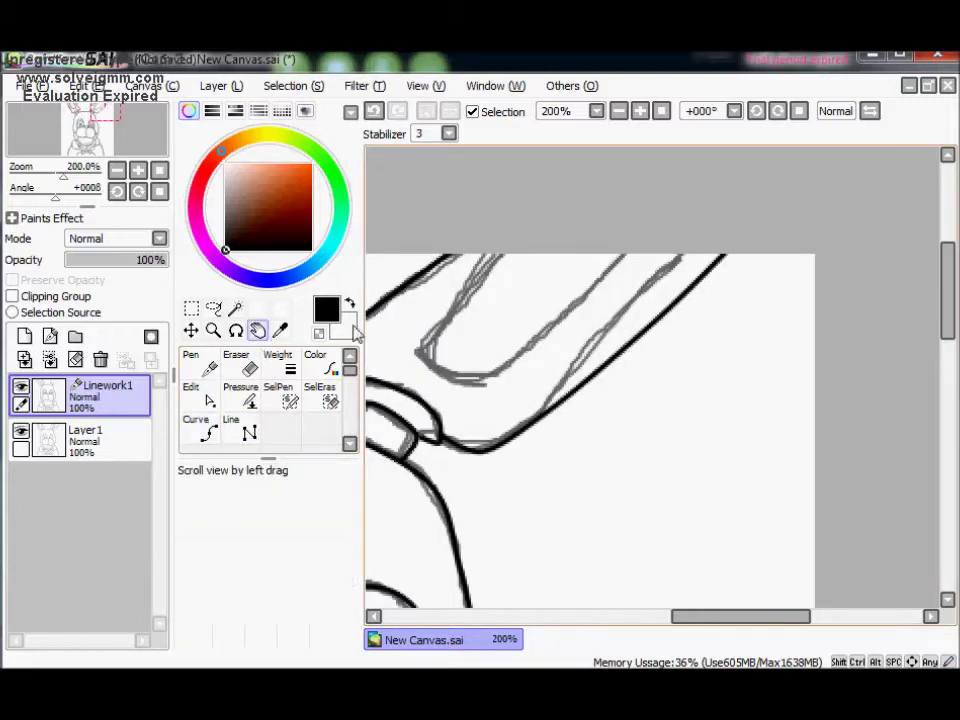
{"action": "left_click_drag", "start_coordinate": [420, 363], "coordinate": [512, 382]}
{"action": "left_click_drag", "start_coordinate": [369, 349], "coordinate": [454, 443]}
Step: Fine-tune the outlines of both ears by moving their control points with the linework Edit tool
{"action": "left_click", "coordinate": [197, 397]}
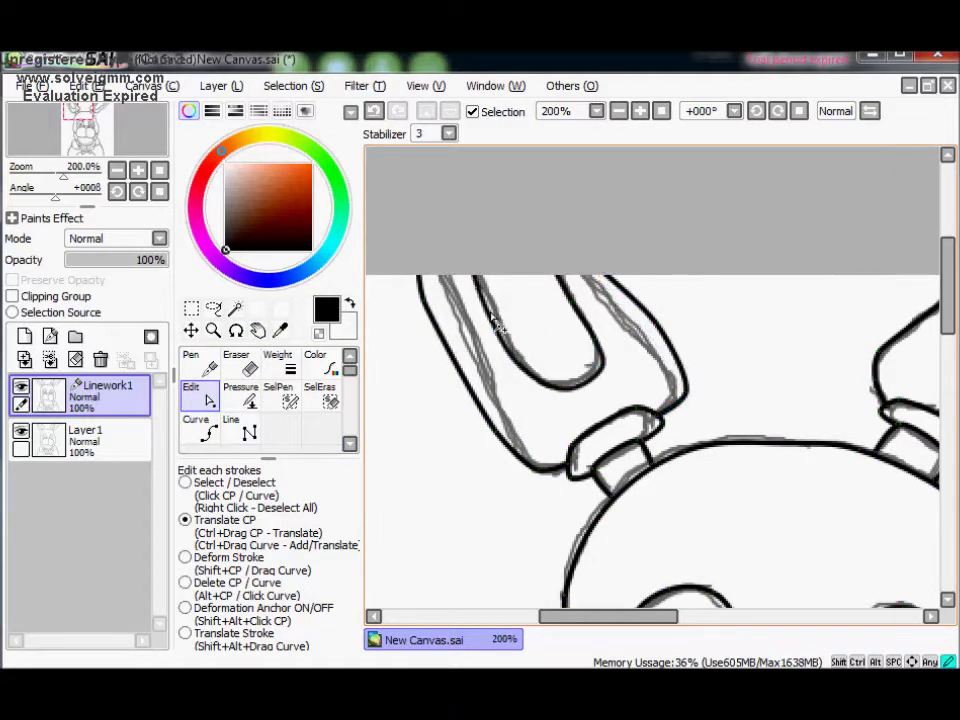
{"action": "left_click_drag", "start_coordinate": [600, 272], "coordinate": [590, 322]}
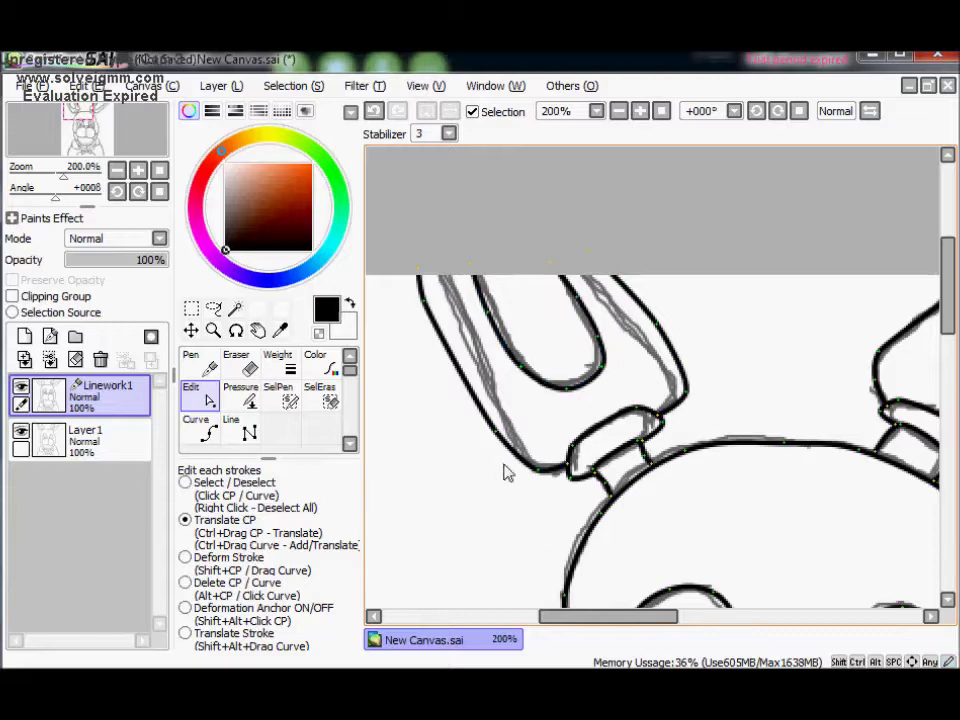
{"action": "left_click_drag", "start_coordinate": [662, 616], "coordinate": [768, 617]}
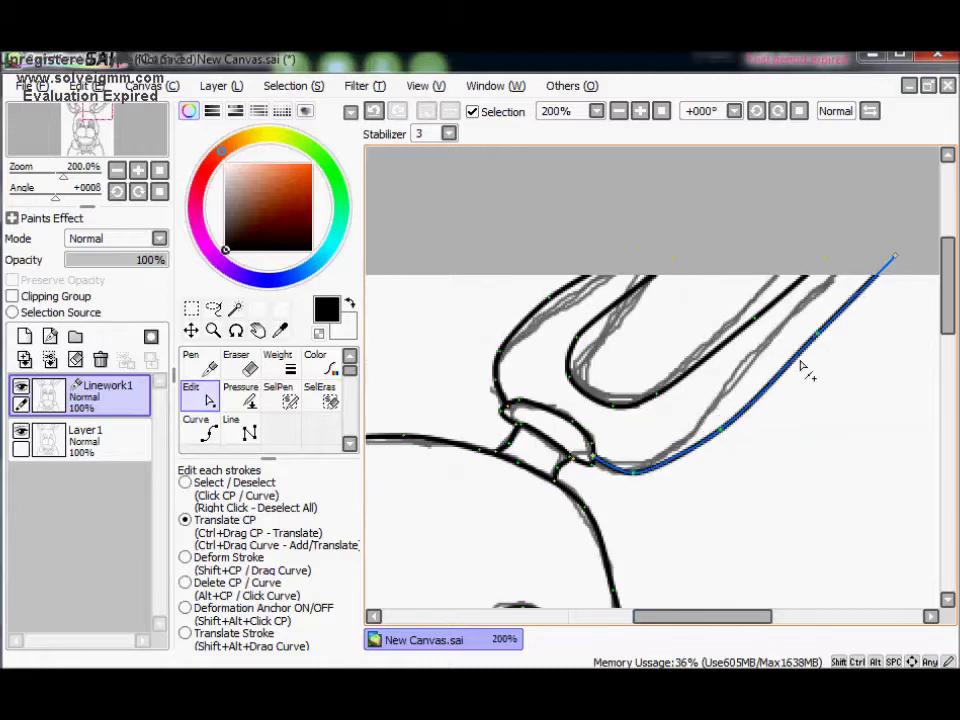
Step: Trace the three left-hand teeth in the open mouth as closed rounded shapes with the Curve tool
{"action": "left_click", "coordinate": [619, 112]}
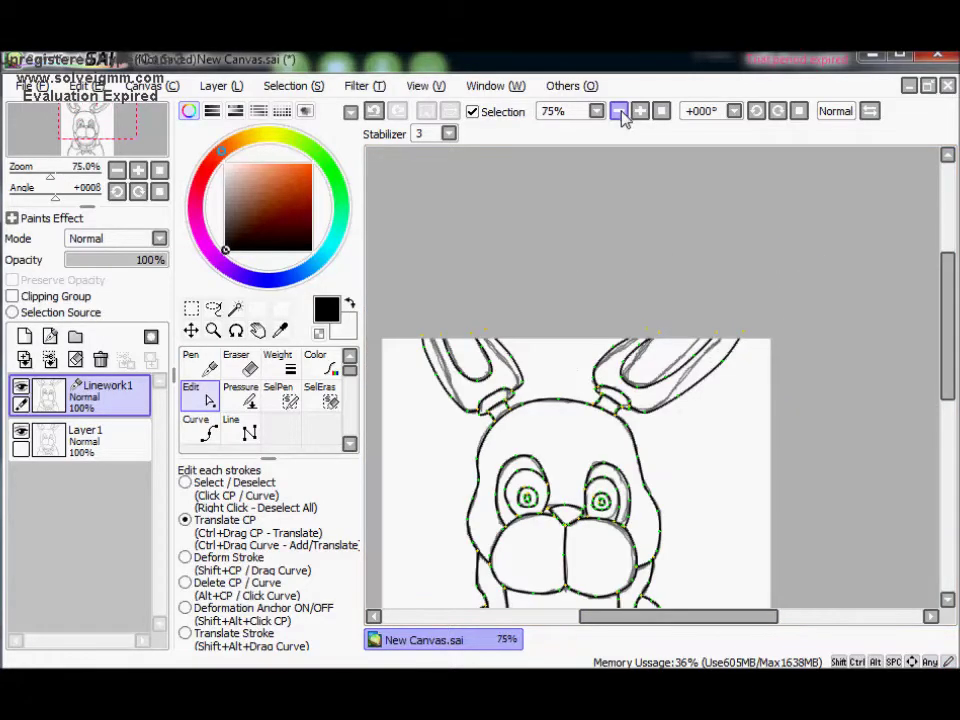
{"action": "left_click", "coordinate": [640, 111]}
{"action": "scroll", "coordinate": [656, 216], "scroll_direction": "up", "scroll_amount": 1}
{"action": "left_click_drag", "start_coordinate": [610, 617], "coordinate": [629, 625]}
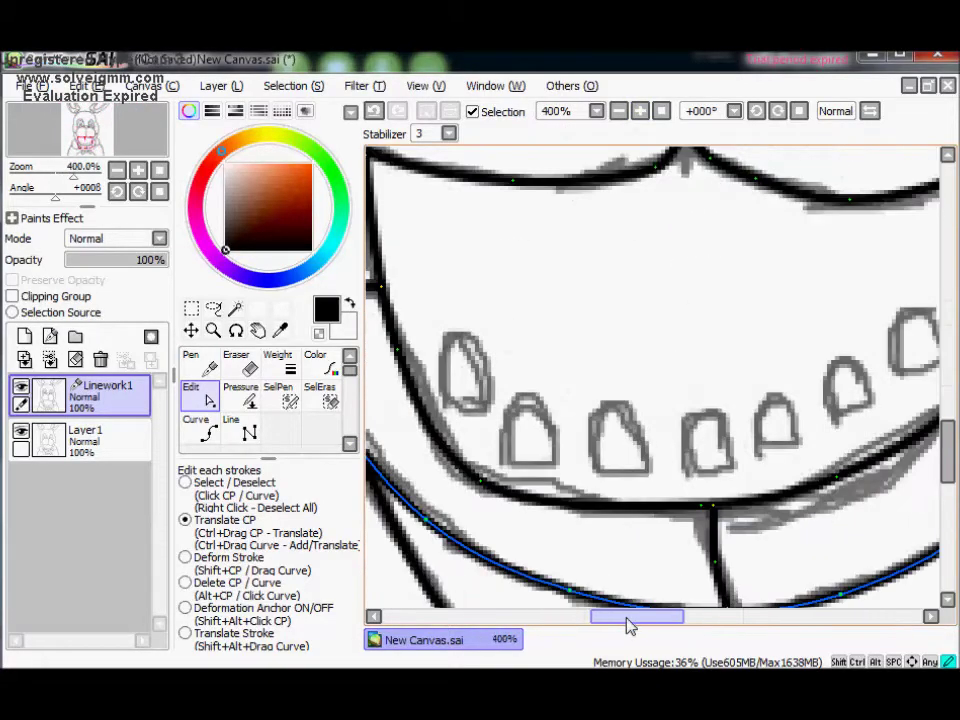
{"action": "left_click", "coordinate": [196, 425]}
{"action": "left_click_drag", "start_coordinate": [497, 369], "coordinate": [471, 369]}
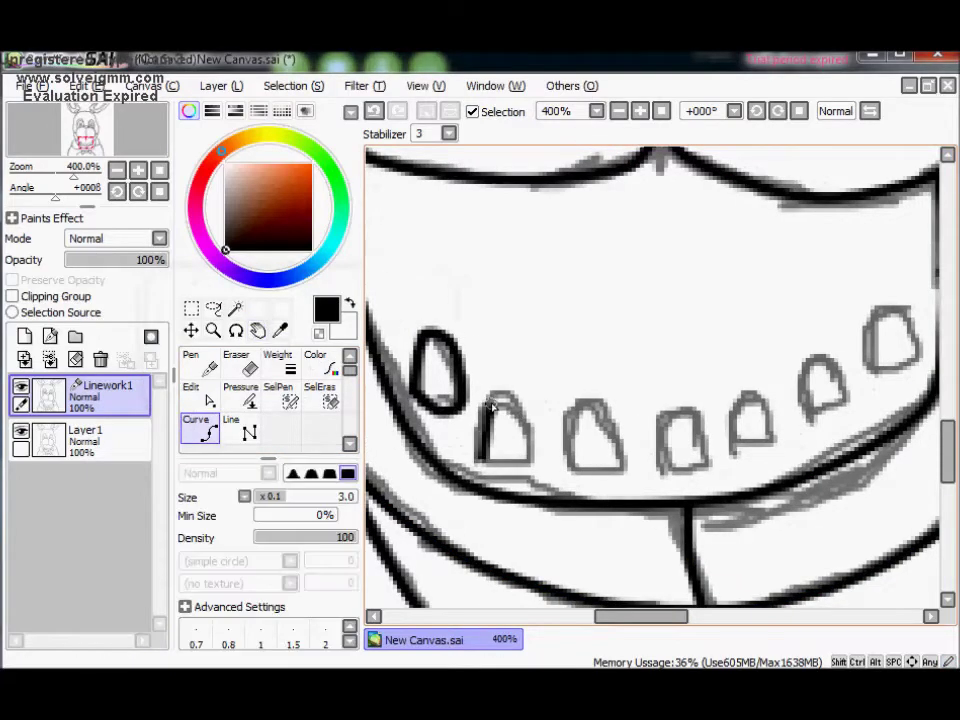
{"action": "mouse_move", "coordinate": [559, 439]}
{"action": "left_mouse_down"}
{"action": "mouse_move", "coordinate": [519, 439]}
{"action": "mouse_move", "coordinate": [578, 468]}
{"action": "left_mouse_up"}
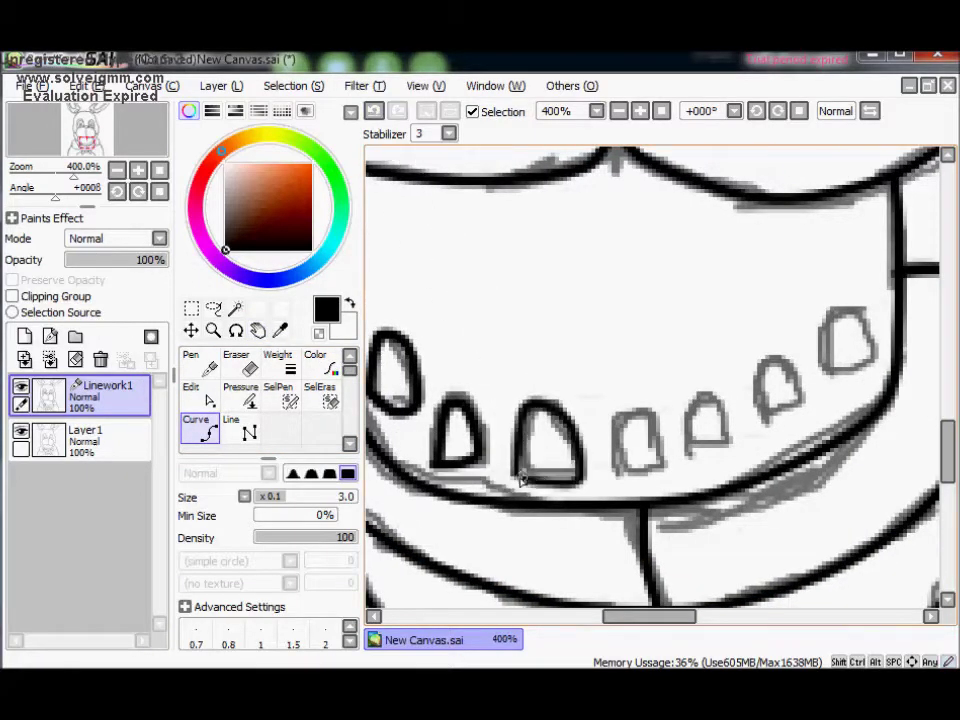
{"action": "left_click_drag", "start_coordinate": [521, 476], "coordinate": [488, 491]}
Step: Trace the four remaining teeth along the right-hand half of the lower jaw
{"action": "mouse_move", "coordinate": [586, 485]}
{"action": "left_mouse_down"}
{"action": "mouse_move", "coordinate": [643, 483]}
{"action": "mouse_move", "coordinate": [618, 422]}
{"action": "mouse_move", "coordinate": [550, 438]}
{"action": "left_mouse_up"}
{"action": "mouse_move", "coordinate": [600, 465]}
{"action": "left_mouse_down"}
{"action": "mouse_move", "coordinate": [610, 420]}
{"action": "mouse_move", "coordinate": [642, 462]}
{"action": "left_mouse_up"}
{"action": "mouse_move", "coordinate": [684, 421]}
{"action": "left_mouse_down"}
{"action": "mouse_move", "coordinate": [589, 456]}
{"action": "mouse_move", "coordinate": [628, 450]}
{"action": "mouse_move", "coordinate": [604, 459]}
{"action": "mouse_move", "coordinate": [561, 425]}
{"action": "mouse_move", "coordinate": [934, 392]}
{"action": "left_mouse_up"}
{"action": "key", "text": "ctrl+z"}
{"action": "left_click", "coordinate": [200, 425]}
Step: Round off the tooth outlines along the lower jaw by moving their control points
{"action": "left_click", "coordinate": [200, 395]}
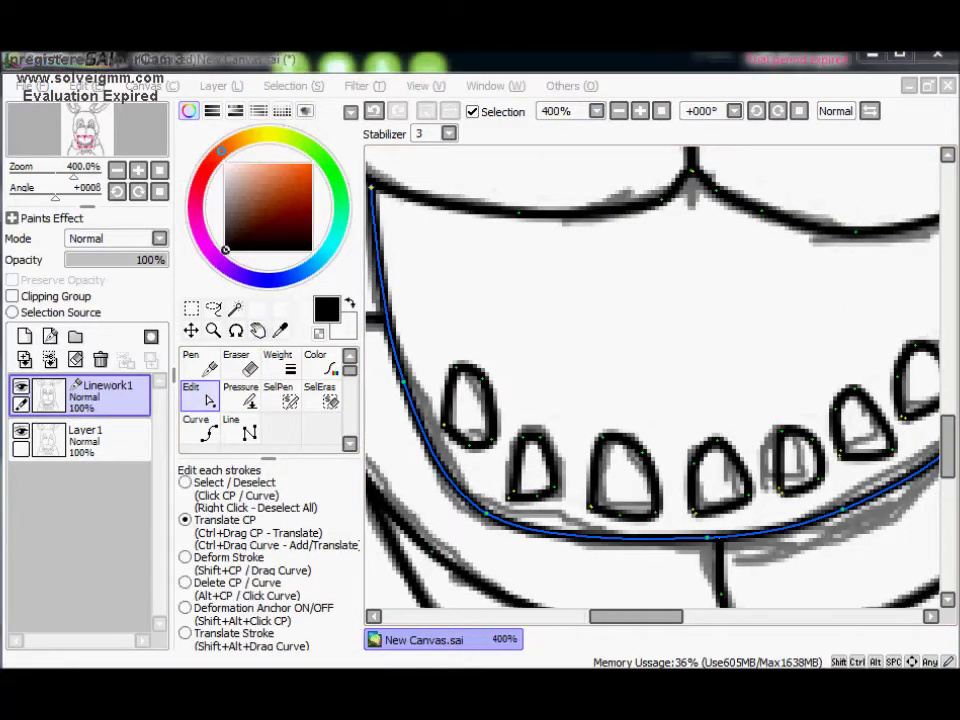
{"action": "right_click", "coordinate": [454, 411]}
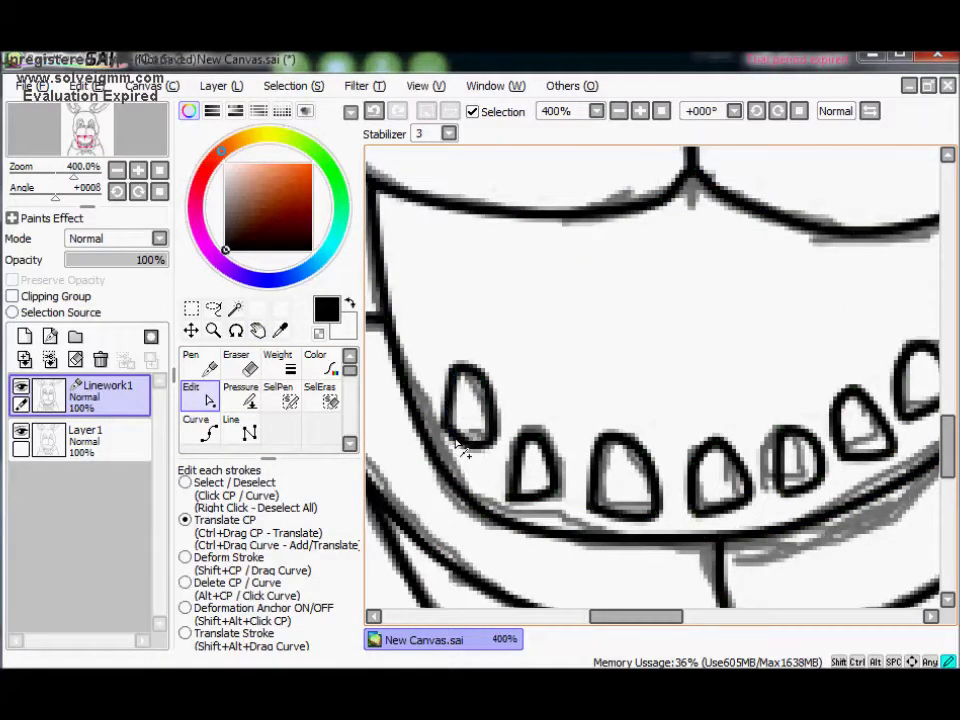
{"action": "right_click", "coordinate": [554, 521]}
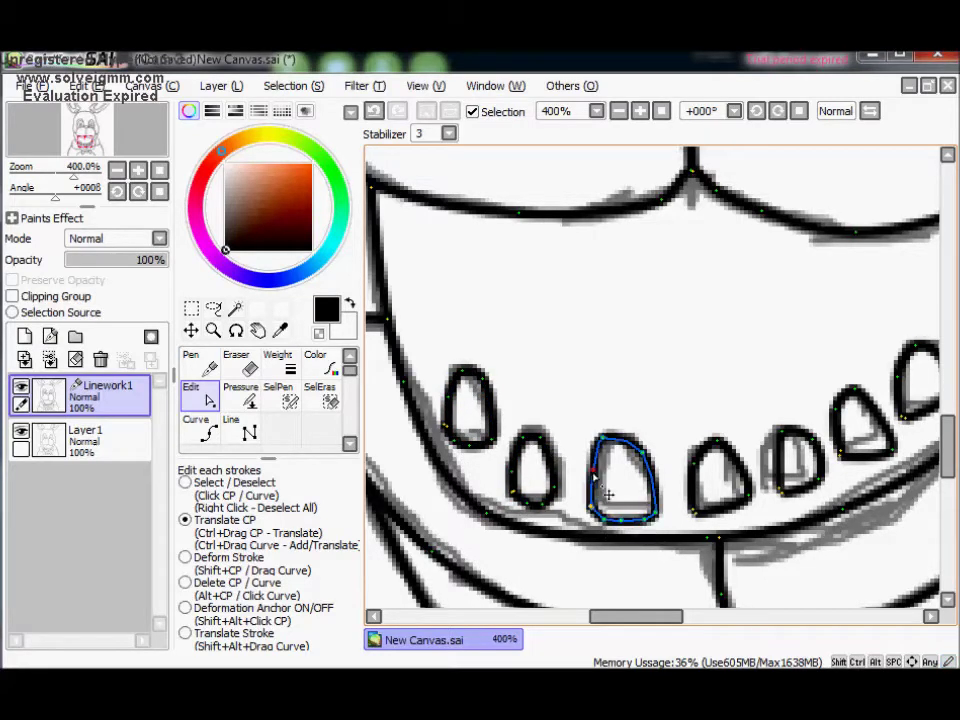
{"action": "left_click", "coordinate": [728, 505]}
{"action": "scroll", "coordinate": [565, 470], "scroll_direction": "right", "scroll_amount": 5}
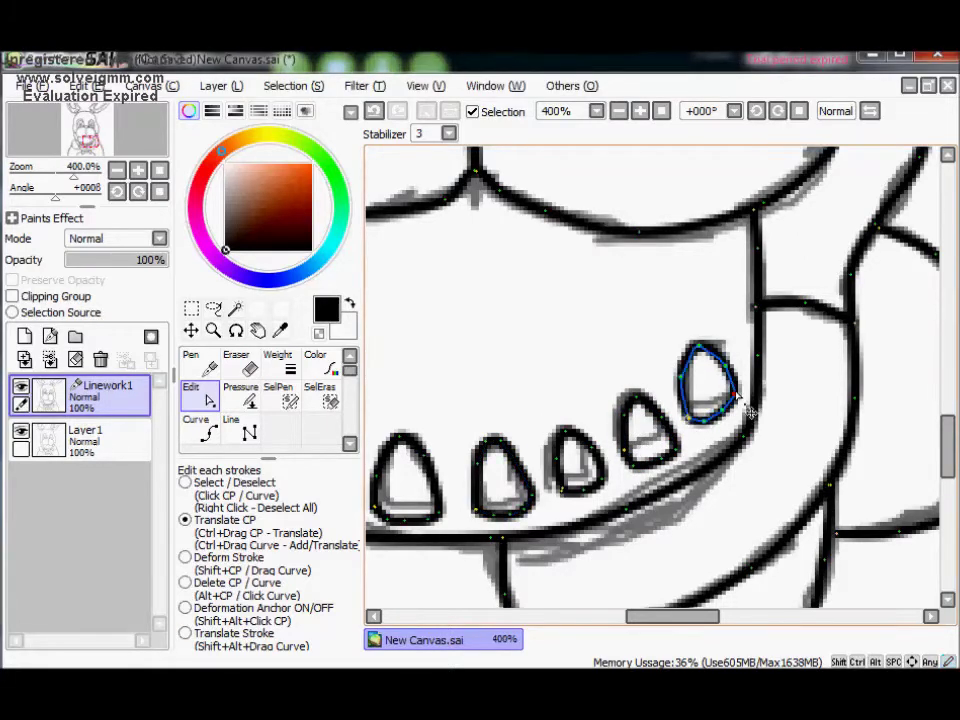
Step: Raise the lower curve of the left-hand shoulder joint by moving its control points
{"action": "left_click", "coordinate": [618, 111]}
{"action": "left_click", "coordinate": [618, 111]}
{"action": "left_click", "coordinate": [640, 111]}
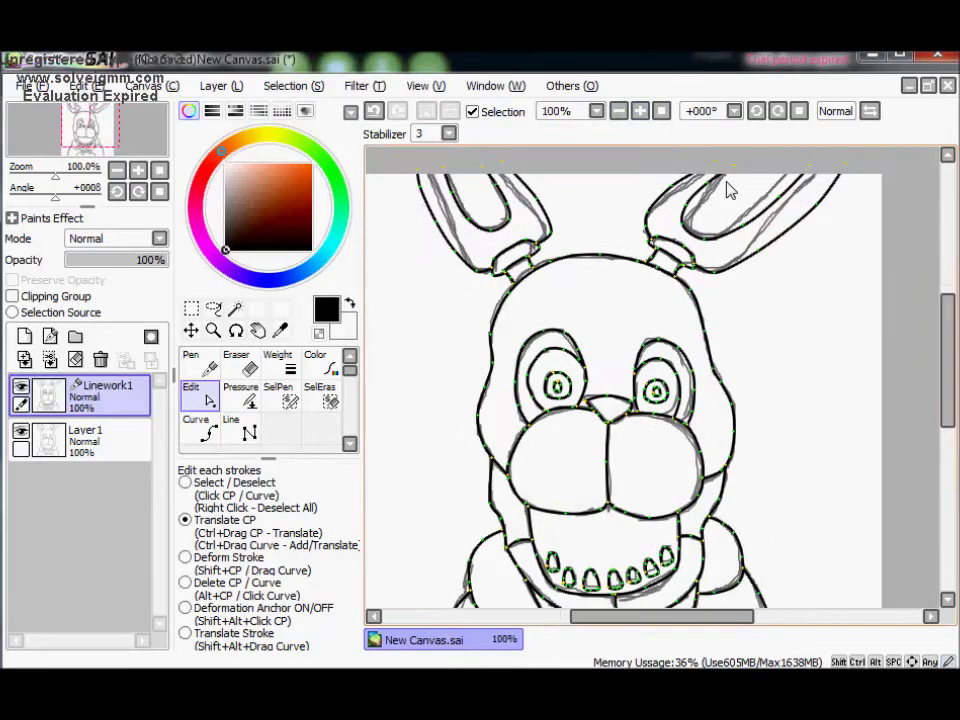
{"action": "scroll", "coordinate": [745, 372], "scroll_direction": "down", "scroll_amount": 6}
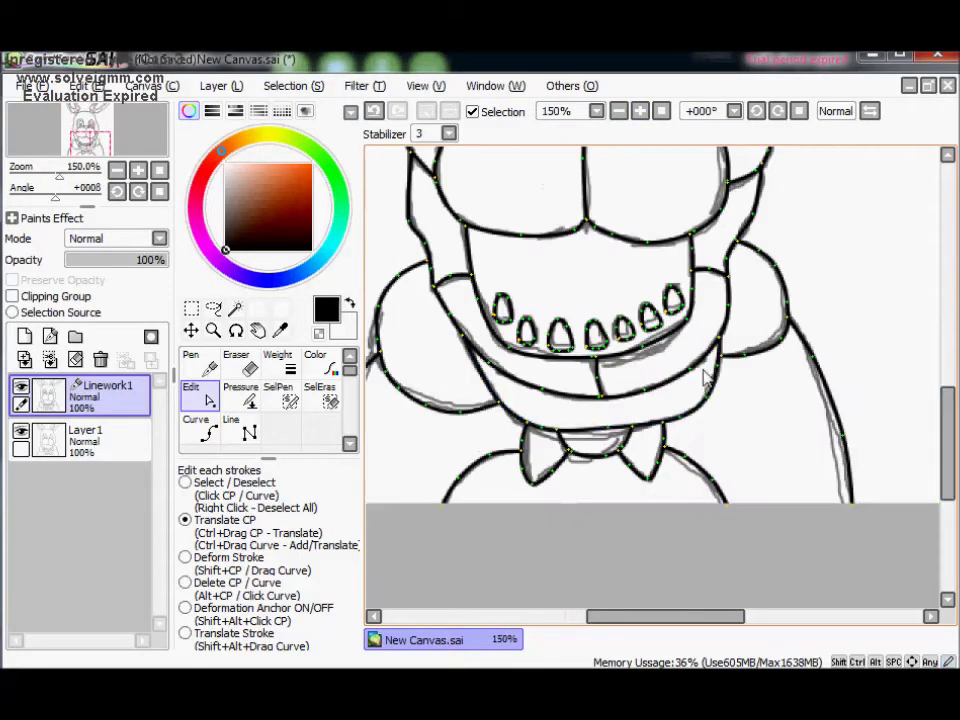
{"action": "left_click", "coordinate": [374, 111]}
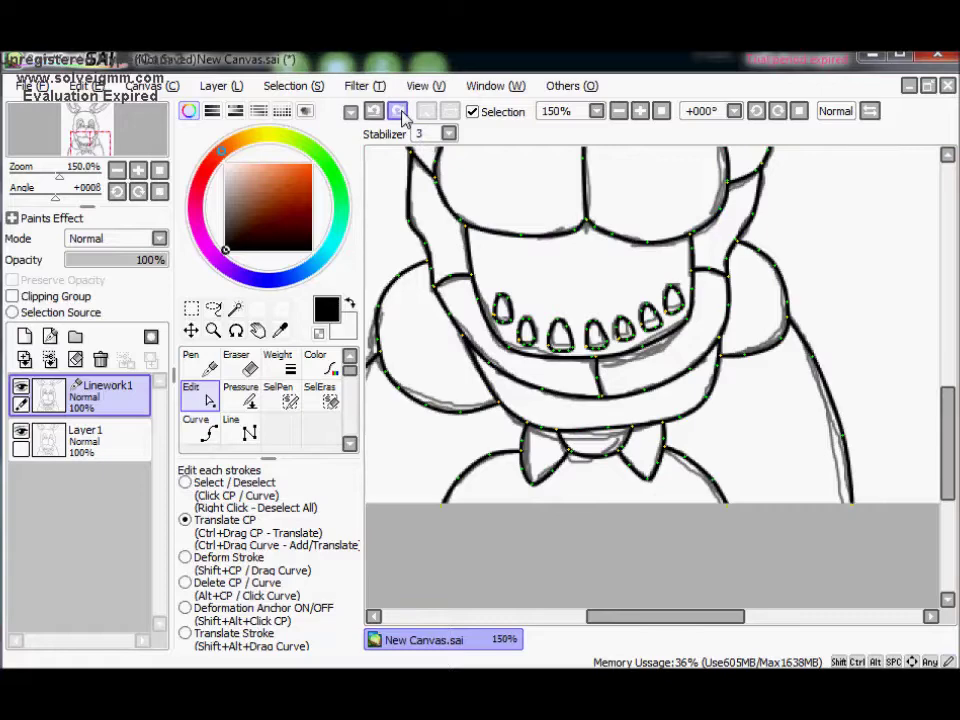
{"action": "left_click_drag", "start_coordinate": [497, 410], "coordinate": [404, 382]}
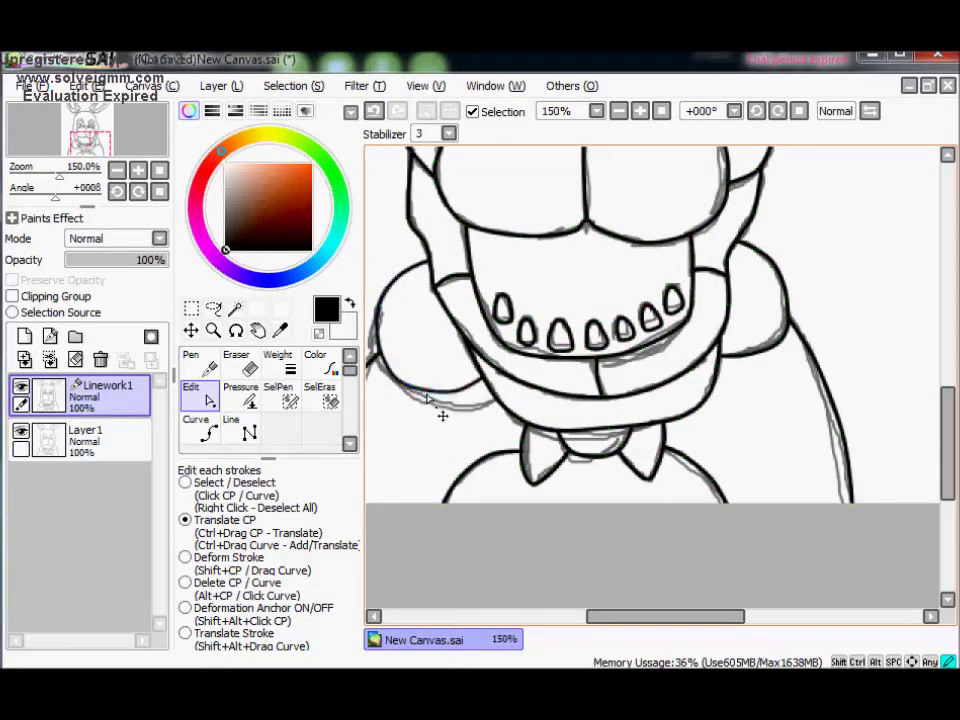
{"action": "key", "text": "ctrl"}
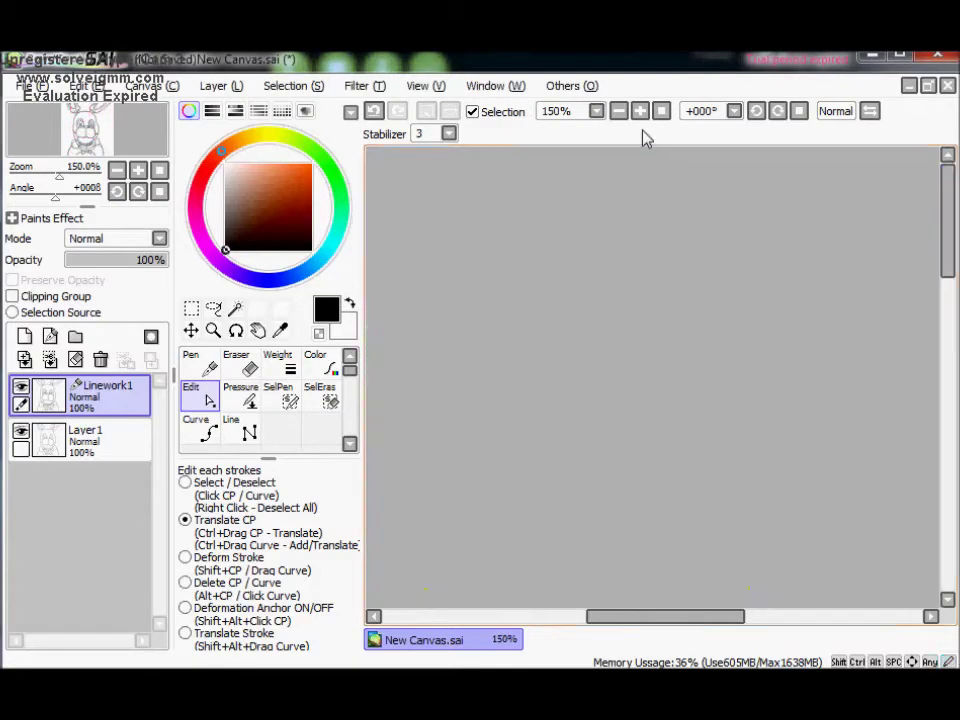
Step: Clear the rough sketch from Layer1 and make Linework1 the active layer again
{"action": "scroll", "coordinate": [643, 140], "scroll_direction": "down", "scroll_amount": 2}
{"action": "left_click", "coordinate": [85, 440]}
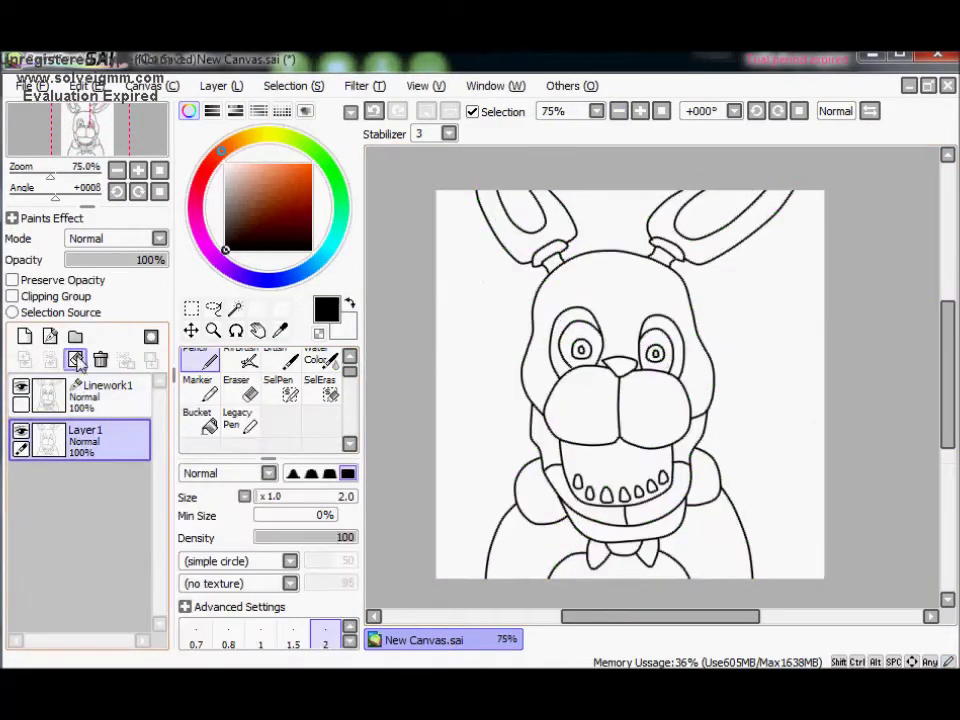
{"action": "left_click", "coordinate": [100, 392]}
Step: Choose the Magic Wand and mix a dark purple as the drawing colour
{"action": "left_click", "coordinate": [235, 307]}
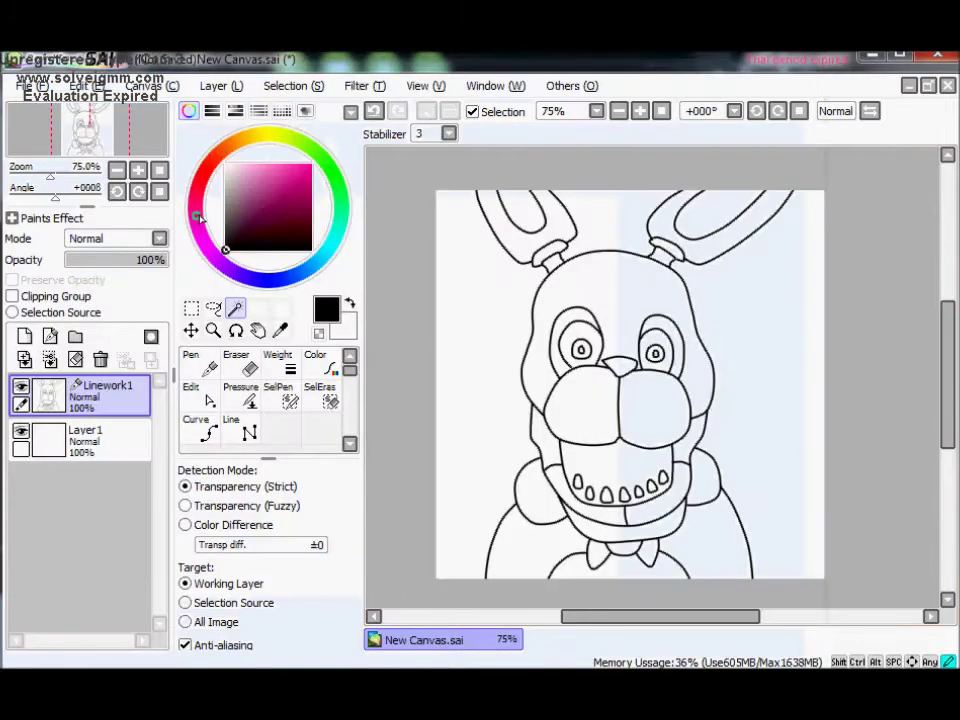
{"action": "left_click_drag", "start_coordinate": [199, 214], "coordinate": [229, 249]}
{"action": "left_click", "coordinate": [270, 185]}
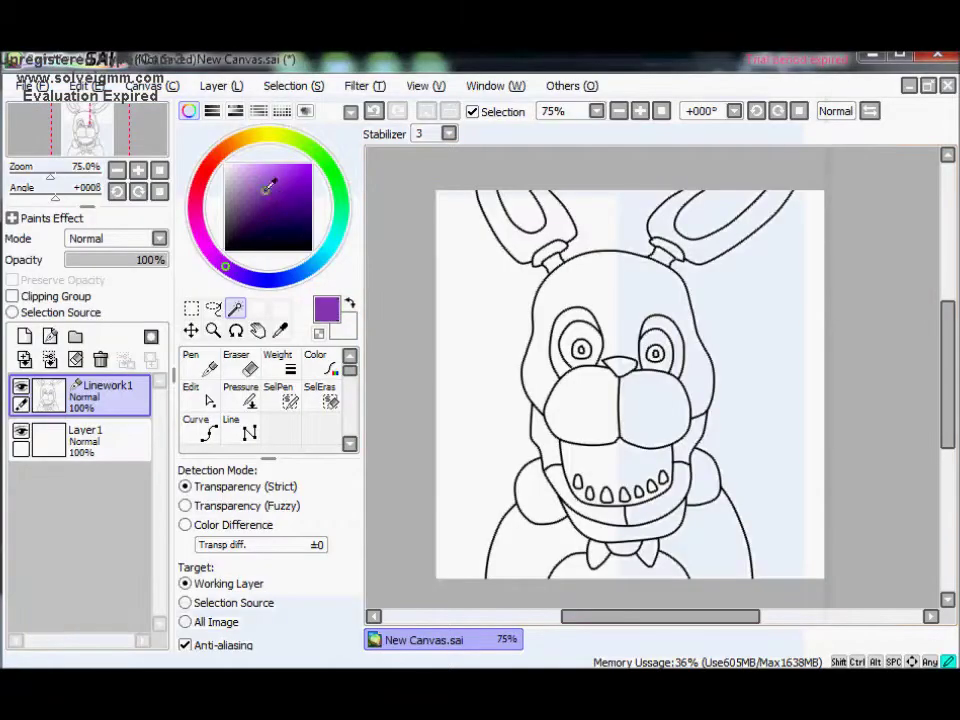
{"action": "left_click", "coordinate": [259, 188]}
{"action": "left_click", "coordinate": [266, 203]}
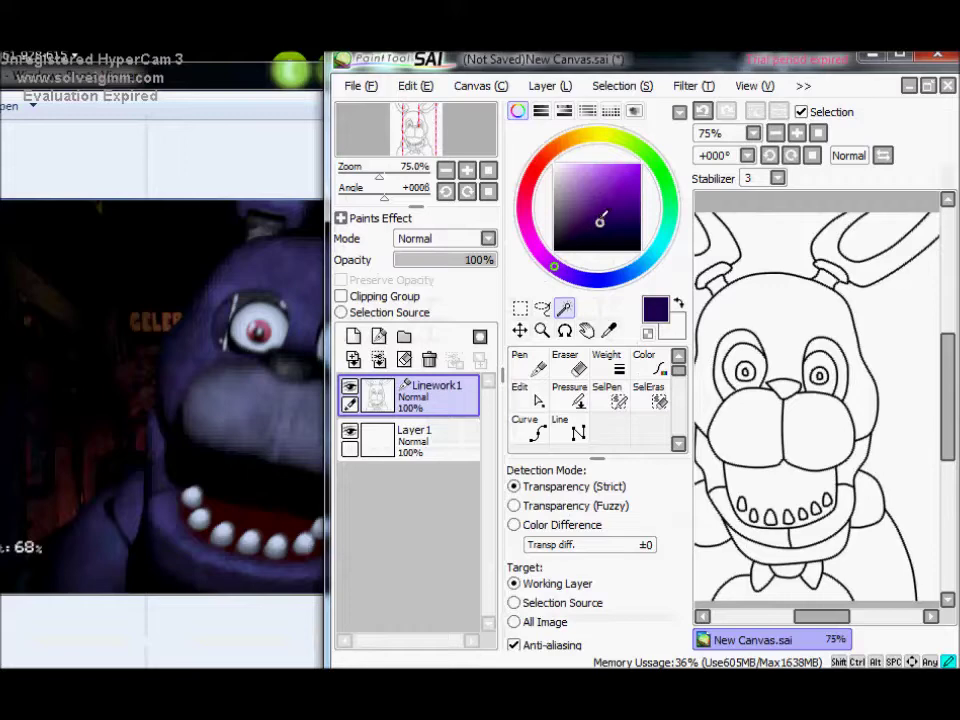
Step: Select the head, outer ears, jaw and body areas with the Magic Wand, including the small gaps between lines
{"action": "left_click", "coordinate": [781, 318]}
{"action": "left_click", "coordinate": [870, 225]}
{"action": "left_click", "coordinate": [715, 470]}
{"action": "left_click_drag", "start_coordinate": [328, 455], "coordinate": [10, 455]}
{"action": "left_click", "coordinate": [648, 112]}
{"action": "scroll", "coordinate": [641, 288], "scroll_direction": "up", "scroll_amount": 4}
{"action": "left_click_drag", "start_coordinate": [813, 299], "coordinate": [776, 480]}
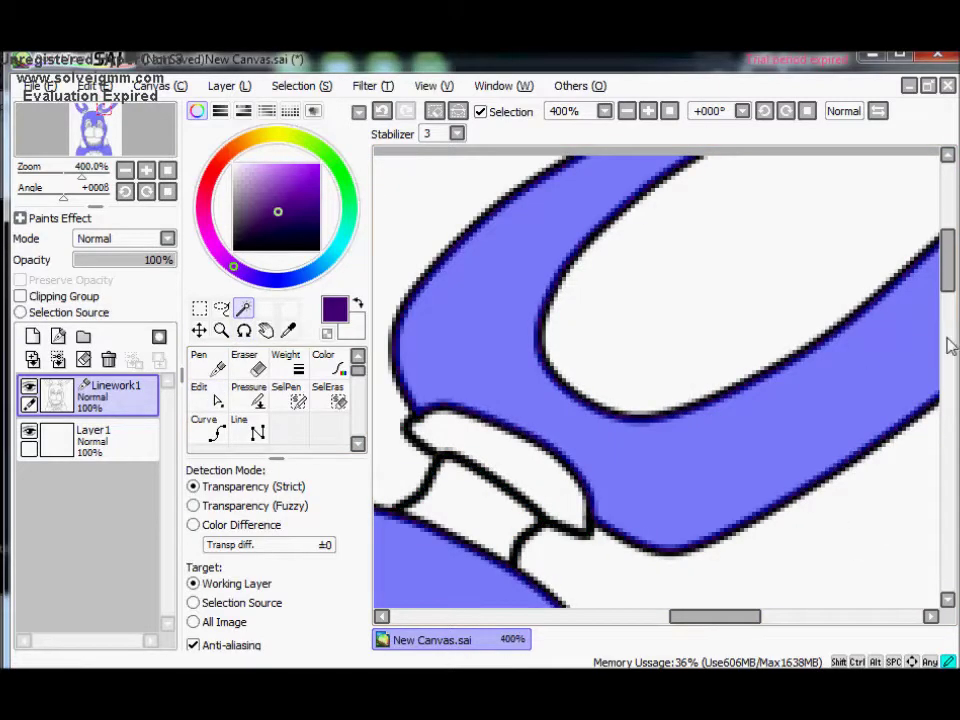
{"action": "left_click_drag", "start_coordinate": [950, 345], "coordinate": [949, 482]}
{"action": "left_click_drag", "start_coordinate": [746, 617], "coordinate": [651, 617]}
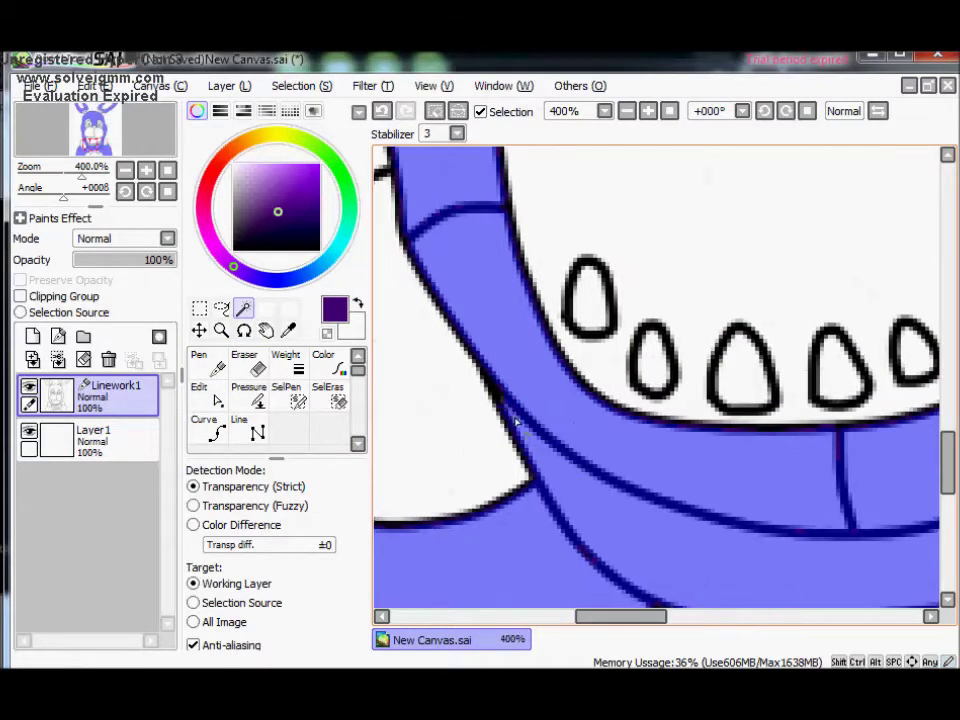
{"action": "left_click_drag", "start_coordinate": [947, 470], "coordinate": [947, 514]}
Step: Fill the selected head, ears, jaw and body on Layer1 with a medium purple using the Bucket
{"action": "left_click", "coordinate": [627, 111]}
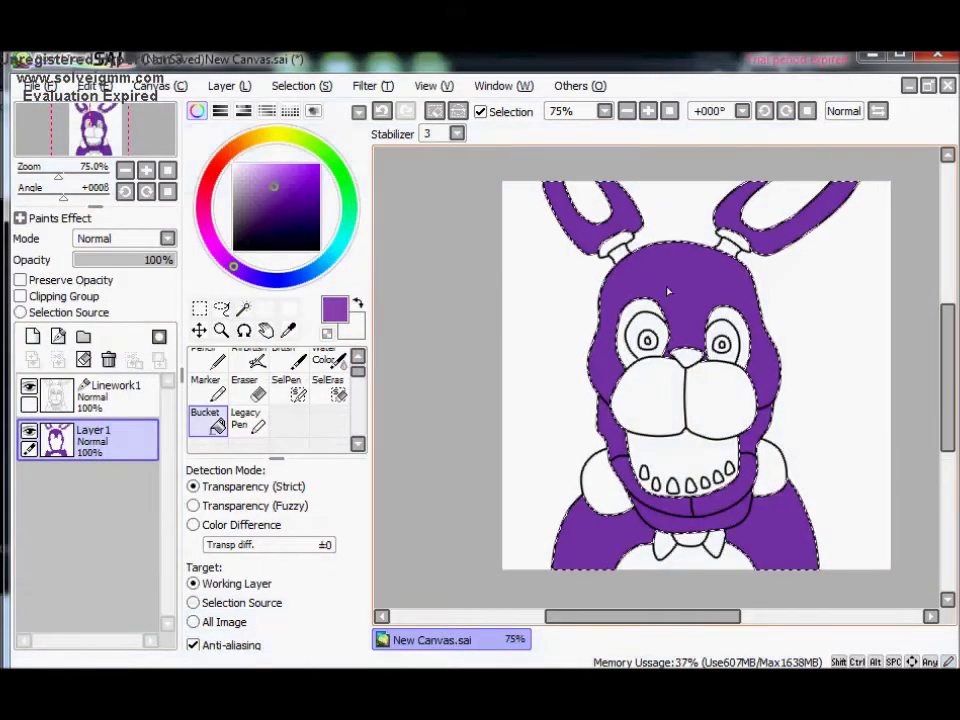
{"action": "left_click", "coordinate": [668, 291]}
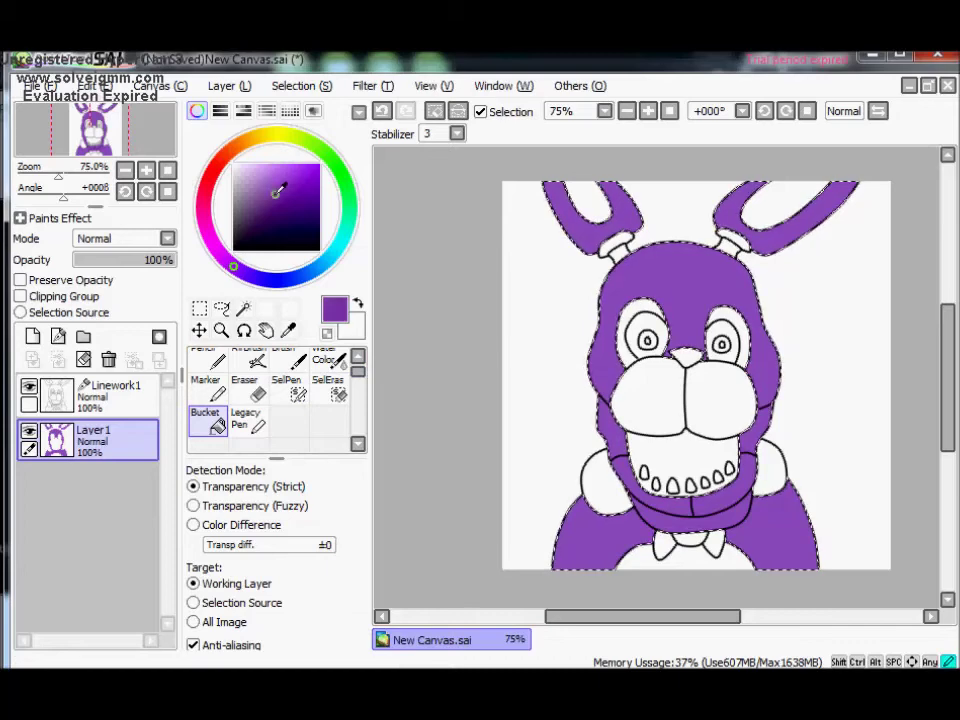
Step: Shade the edges of the ears, head and body in darker purple with the AirBrush at size 35
{"action": "left_click", "coordinate": [249, 362]}
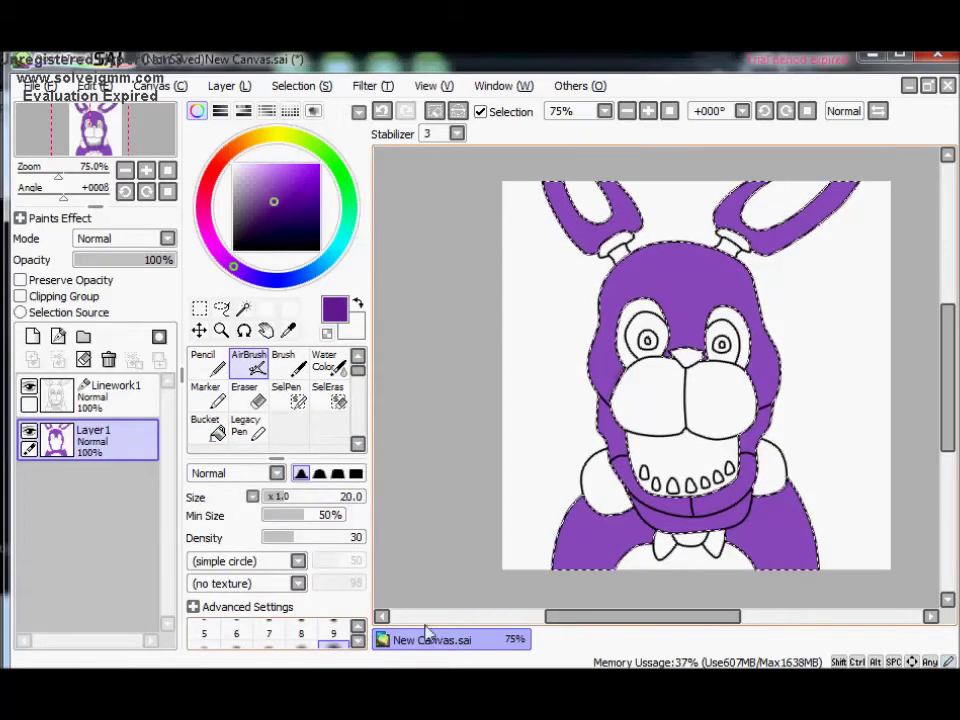
{"action": "key", "text": "bracketright"}
{"action": "key", "text": "bracketright"}
{"action": "key", "text": "bracketright"}
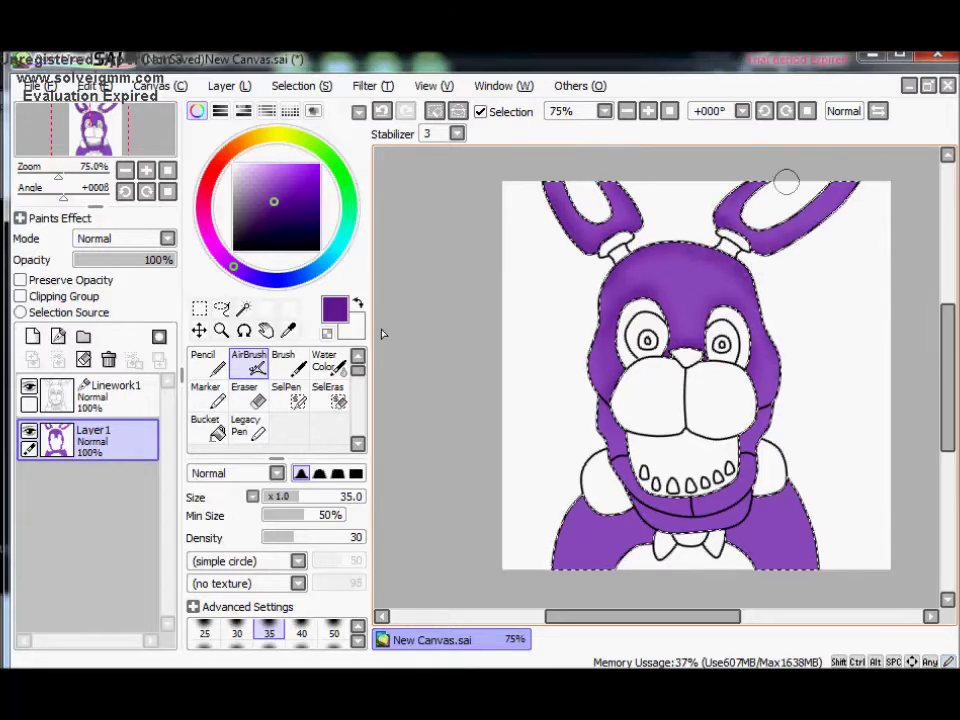
{"action": "mouse_move", "coordinate": [537, 593]}
{"action": "left_mouse_down"}
{"action": "mouse_move", "coordinate": [618, 513]}
{"action": "mouse_move", "coordinate": [651, 537]}
{"action": "left_mouse_up"}
{"action": "left_click_drag", "start_coordinate": [613, 573], "coordinate": [728, 545]}
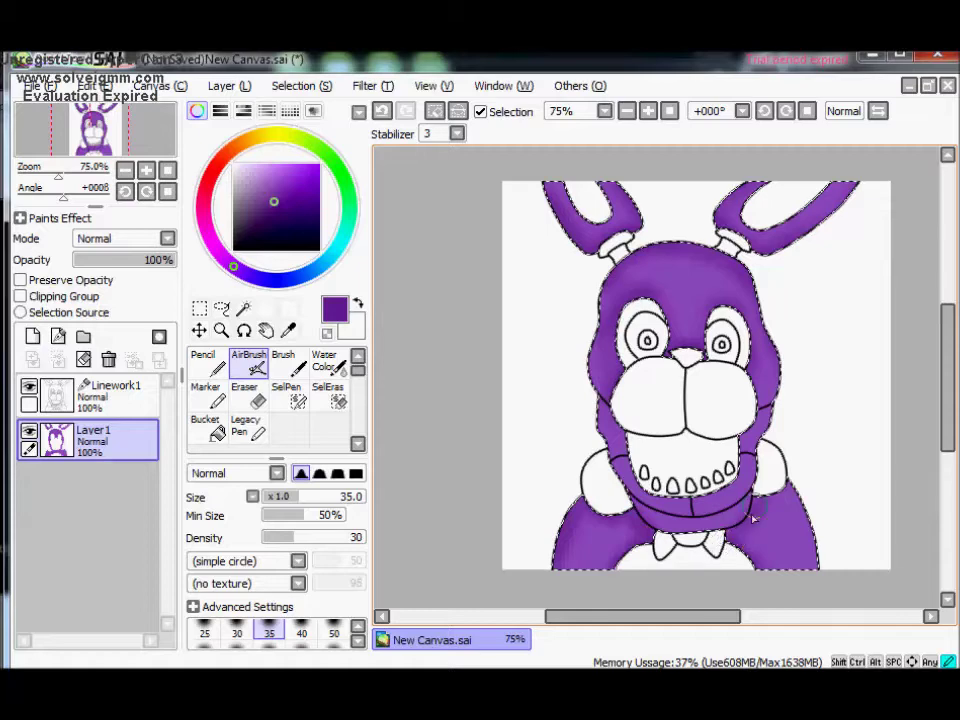
Step: Shade the jaw and lower cheeks in darker purple with the AirBrush at sizes 20 and 12
{"action": "left_click", "coordinate": [648, 110]}
{"action": "key", "text": "bracketleft"}
{"action": "key", "text": "bracketleft"}
{"action": "key", "text": "bracketleft"}
{"action": "left_click_drag", "start_coordinate": [572, 430], "coordinate": [830, 495]}
{"action": "scroll", "coordinate": [921, 435], "scroll_direction": "down", "scroll_amount": 5}
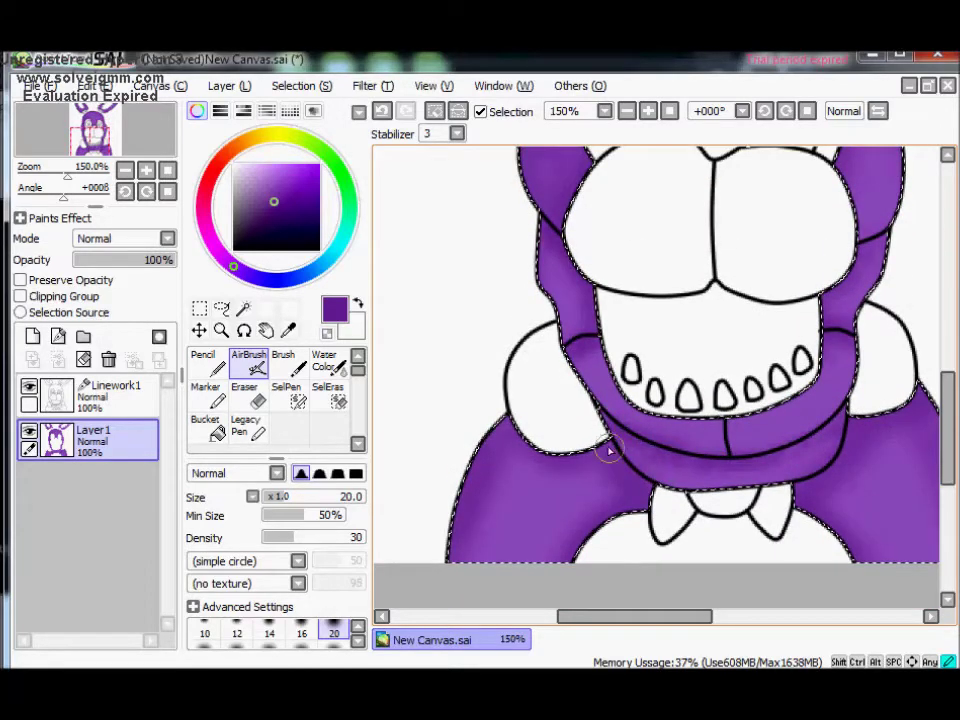
{"action": "key", "text": "bracketleft"}
{"action": "key", "text": "bracketleft"}
{"action": "key", "text": "bracketleft"}
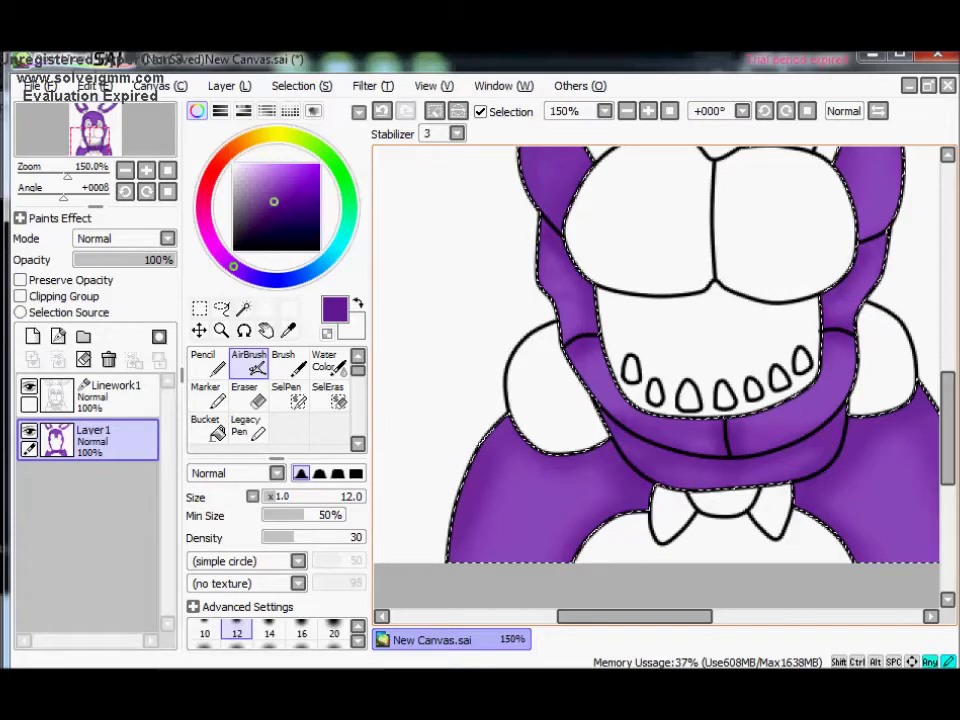
Step: Darken the face around the eyes and cheeks with the AirBrush at size 20 and density 44, undoing the denser test strokes
{"action": "left_click_drag", "start_coordinate": [947, 470], "coordinate": [945, 390]}
{"action": "key", "text": "bracketright"}
{"action": "key", "text": "bracketright"}
{"action": "key", "text": "bracketright"}
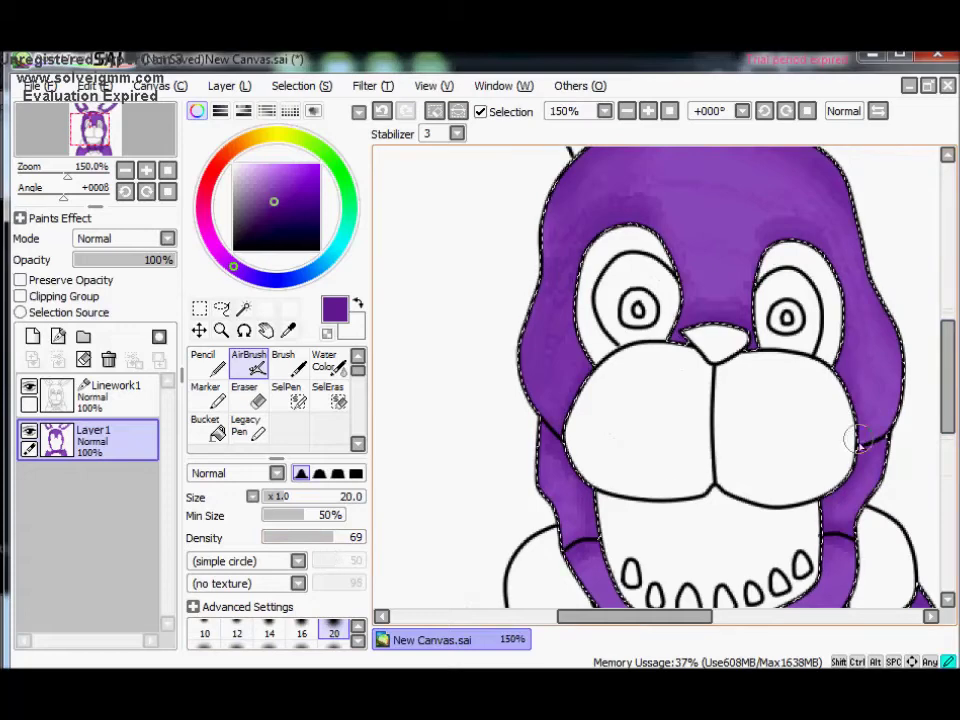
{"action": "left_click", "coordinate": [384, 111]}
{"action": "left_click", "coordinate": [266, 540]}
{"action": "left_click", "coordinate": [315, 537]}
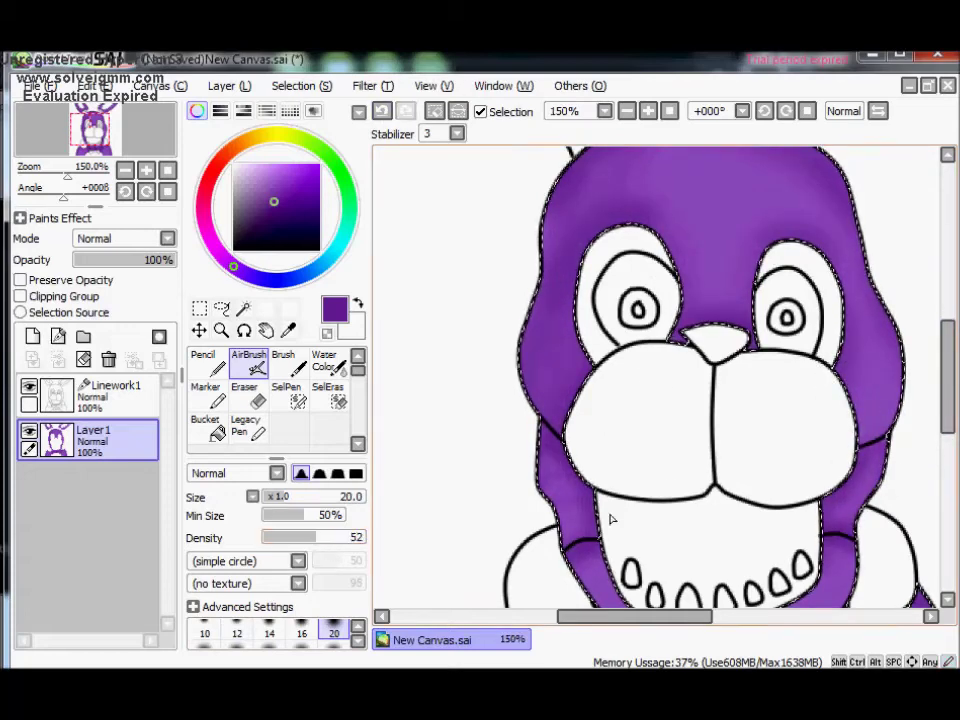
{"action": "left_click", "coordinate": [382, 111]}
{"action": "left_click", "coordinate": [306, 538]}
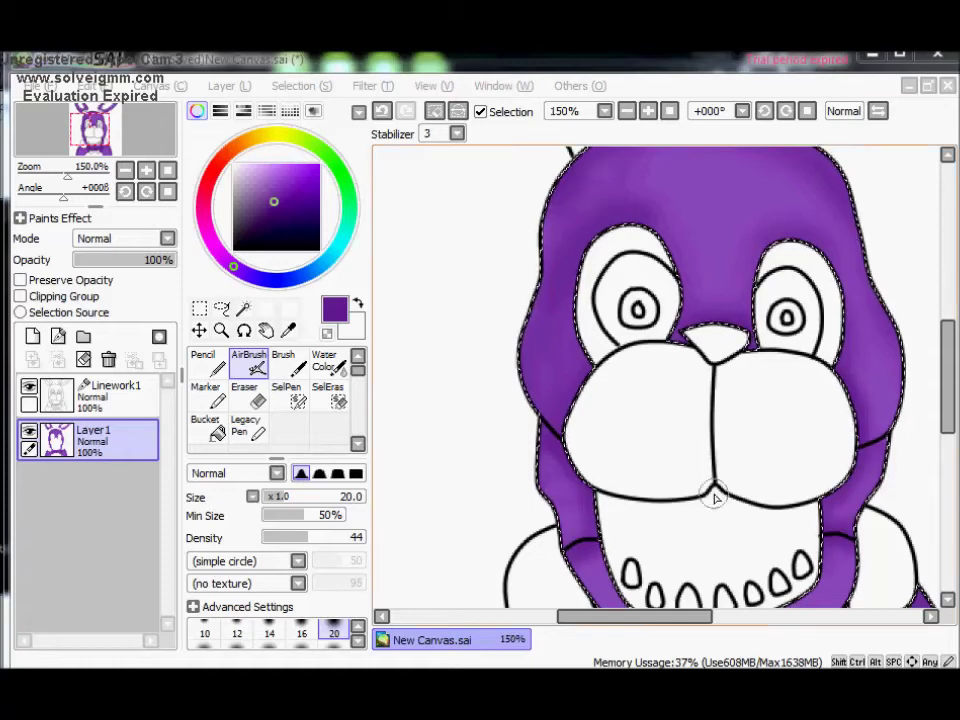
{"action": "left_click_drag", "start_coordinate": [714, 497], "coordinate": [783, 229]}
Step: Brush lighter purple highlights onto the ears and head with the AirBrush at size 30
{"action": "scroll", "coordinate": [328, 643], "scroll_direction": "down", "scroll_amount": 1}
{"action": "left_click", "coordinate": [236, 632]}
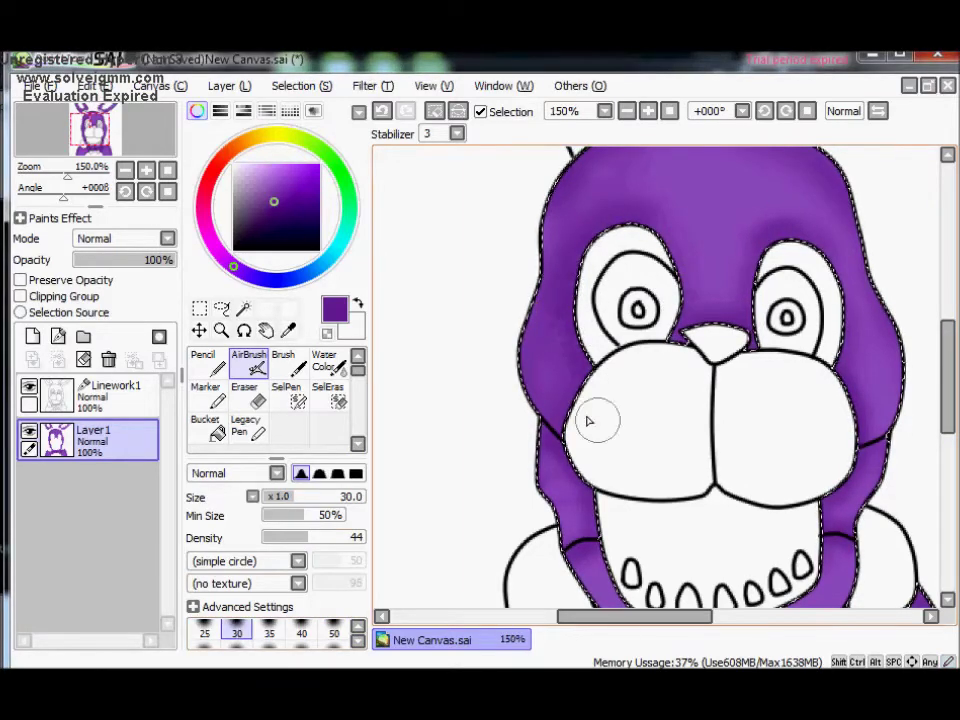
{"action": "scroll", "coordinate": [549, 352], "scroll_direction": "up", "scroll_amount": 3}
{"action": "left_click_drag", "start_coordinate": [945, 350], "coordinate": [945, 326]}
{"action": "left_click", "coordinate": [627, 111]}
{"action": "left_click", "coordinate": [648, 111]}
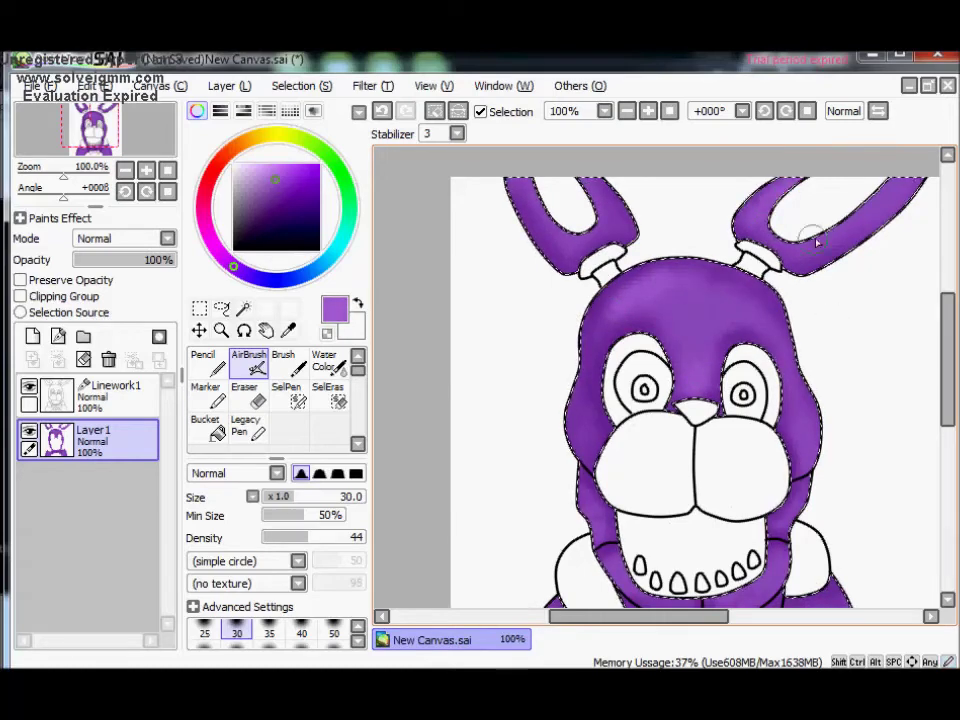
{"action": "scroll", "coordinate": [614, 438], "scroll_direction": "down", "scroll_amount": 3}
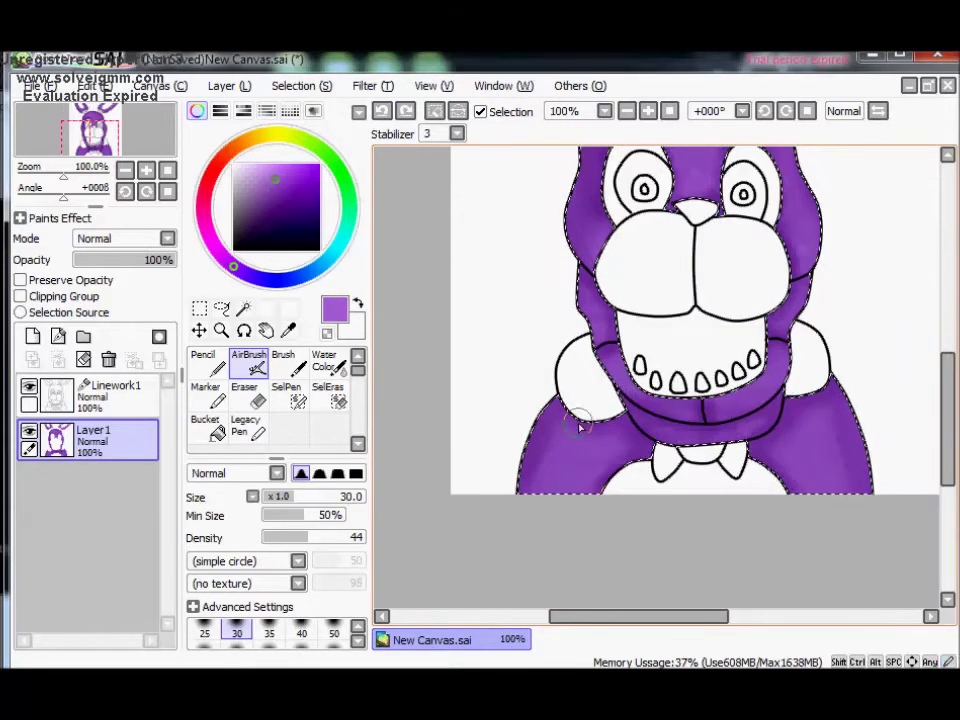
Step: Add smaller light purple highlights to the jaw and shoulders with the AirBrush at size 16
{"action": "key", "text": "bracketleft"}
{"action": "key", "text": "bracketleft"}
{"action": "key", "text": "bracketleft"}
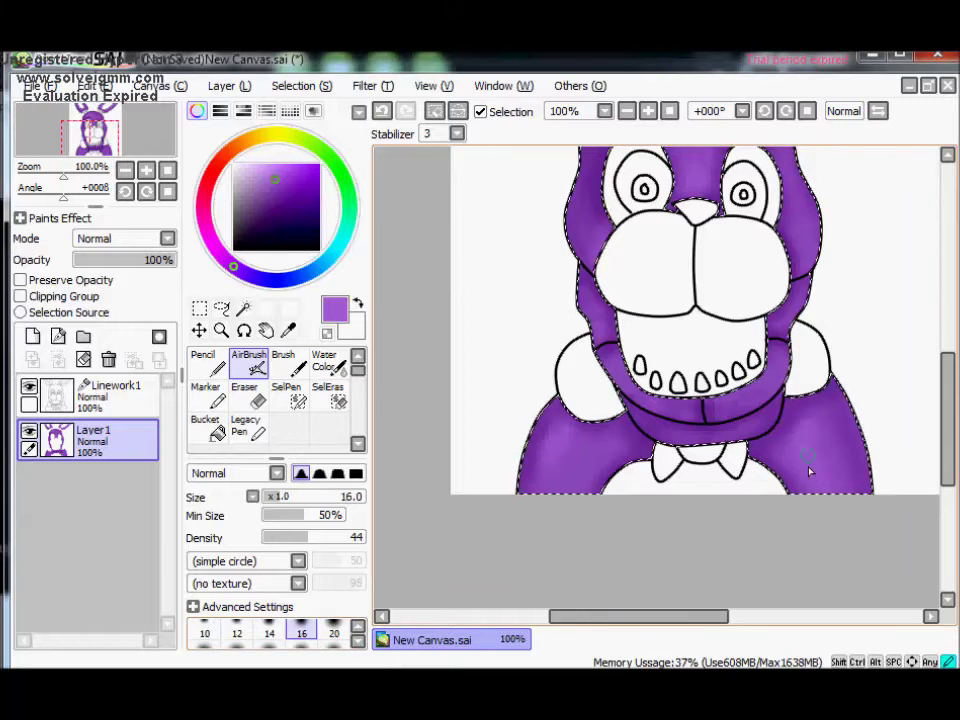
{"action": "scroll", "coordinate": [795, 461], "scroll_direction": "up", "scroll_amount": 3}
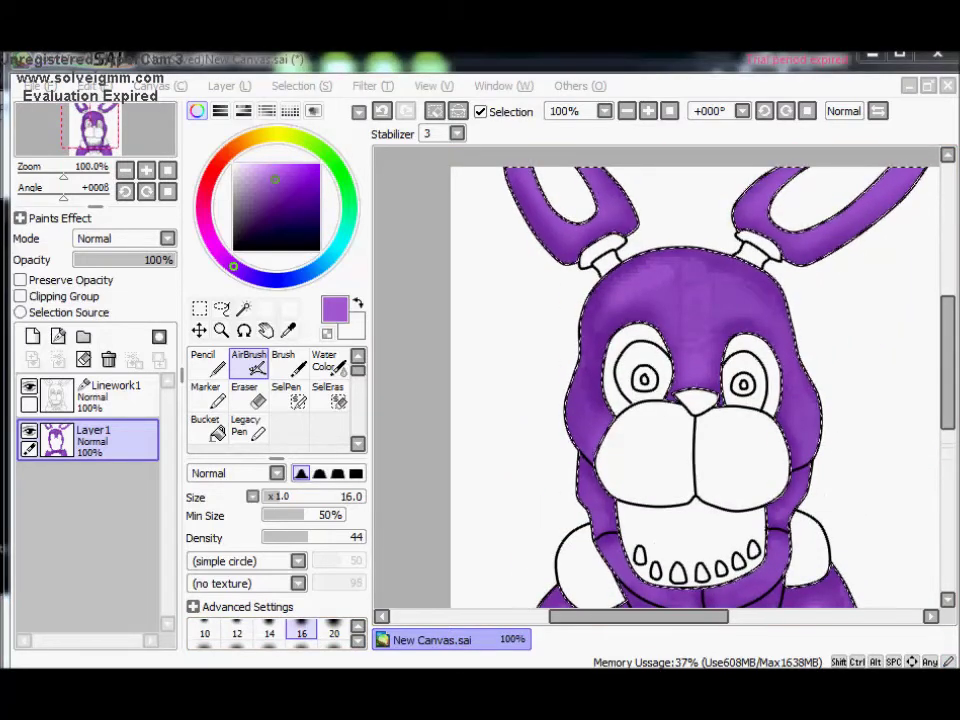
Step: Blend the ear and forehead highlights in sampled purples with the AirBrush at size 20, undoing the last stroke
{"action": "left_click", "coordinate": [660, 288]}
{"action": "left_click", "coordinate": [520, 195], "text": "alt"}
{"action": "key", "text": "bracketright"}
{"action": "left_click", "coordinate": [660, 290], "text": "alt"}
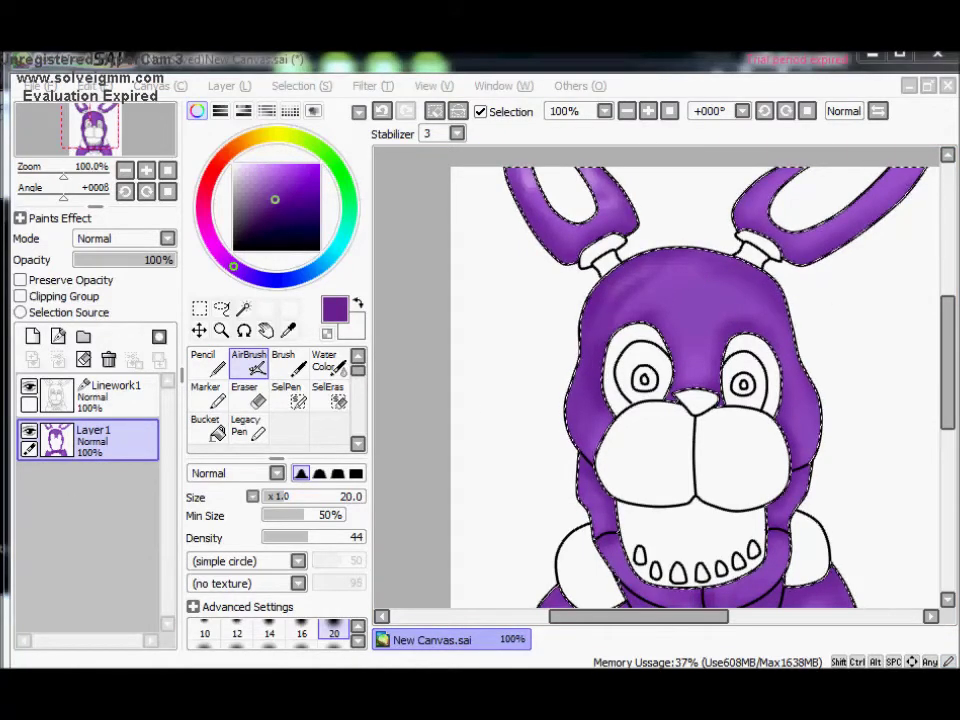
{"action": "left_click", "coordinate": [381, 111]}
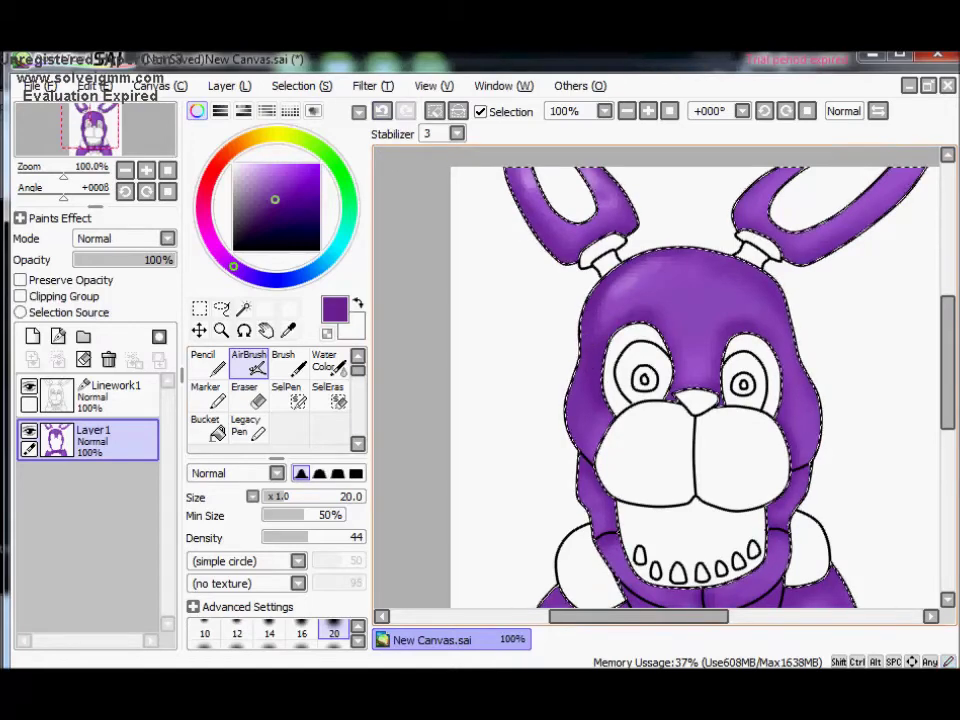
Step: Add pale lilac highlights to the forehead, nose bridge and upper arms with the AirBrush at size 20
{"action": "left_click", "coordinate": [470, 240], "text": "alt"}
{"action": "scroll", "coordinate": [470, 240], "scroll_direction": "up", "scroll_amount": 1}
{"action": "scroll", "coordinate": [946, 370], "scroll_direction": "down", "scroll_amount": 4}
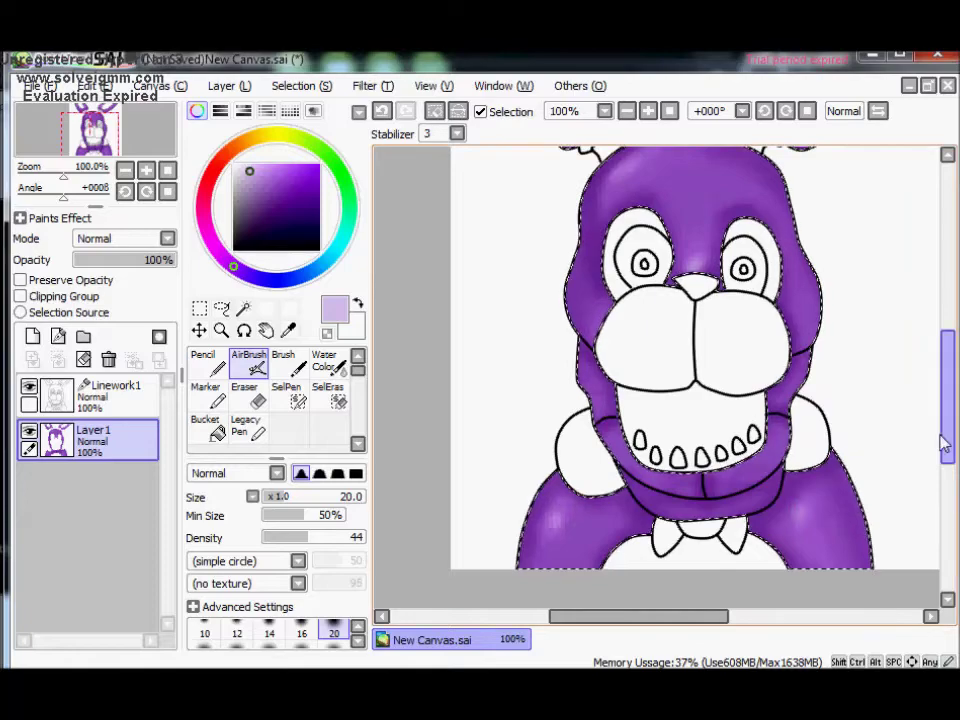
Step: Clear the old selection and select both inner ears and the muzzle on Linework1 with the Magic Wand
{"action": "scroll", "coordinate": [943, 440], "scroll_direction": "up", "scroll_amount": 3}
{"action": "left_click", "coordinate": [161, 392]}
{"action": "key", "text": "minus"}
{"action": "left_click", "coordinate": [339, 400]}
{"action": "scroll", "coordinate": [490, 620], "scroll_direction": "up", "scroll_amount": 1}
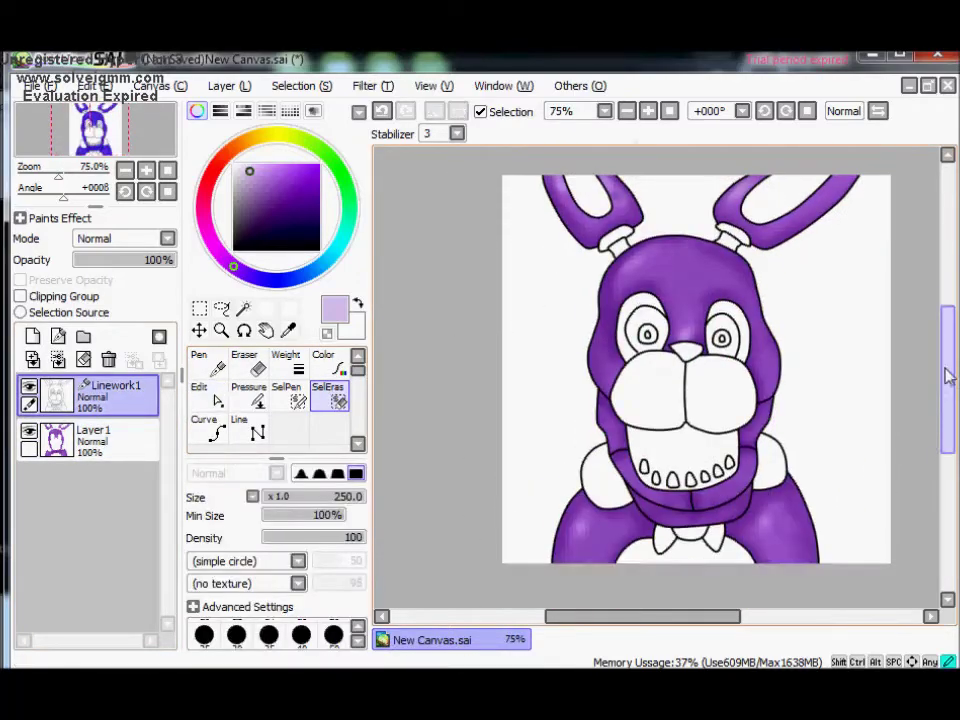
{"action": "key", "text": "w"}
{"action": "left_click", "coordinate": [596, 266]}
{"action": "left_click", "coordinate": [785, 268], "text": "shift"}
{"action": "left_click", "coordinate": [686, 423], "text": "shift"}
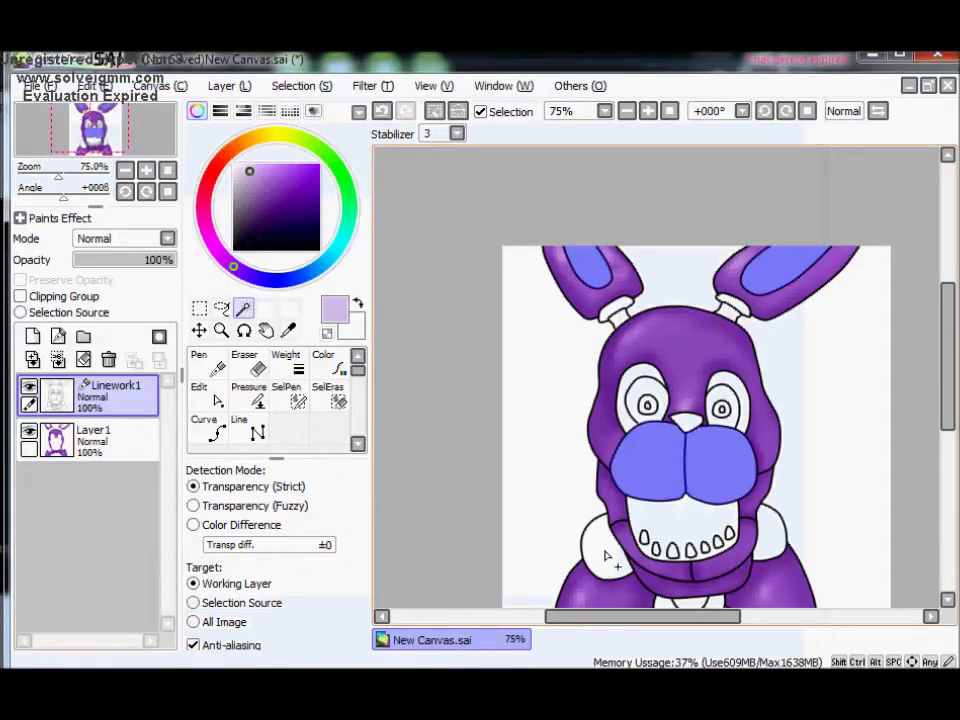
Step: Add the belly and both round shoulder joints to the Magic Wand selection
{"action": "scroll", "coordinate": [921, 447], "scroll_direction": "down", "scroll_amount": 3}
{"action": "left_click", "coordinate": [790, 396], "text": "shift"}
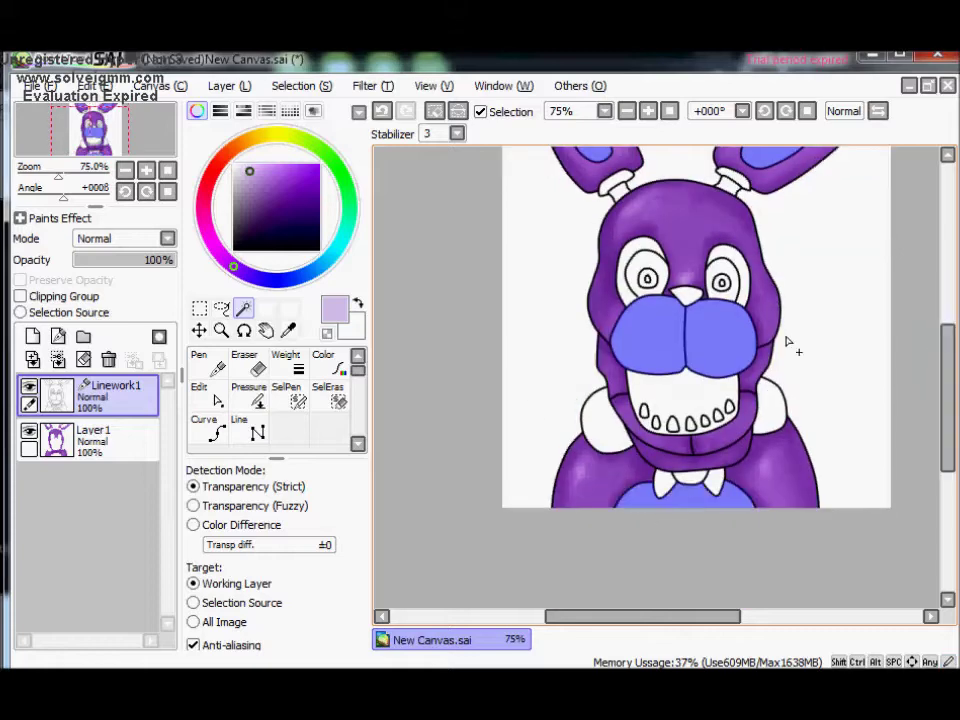
{"action": "scroll", "coordinate": [951, 424], "scroll_direction": "up", "scroll_amount": 1}
{"action": "left_click", "coordinate": [525, 455], "text": "shift"}
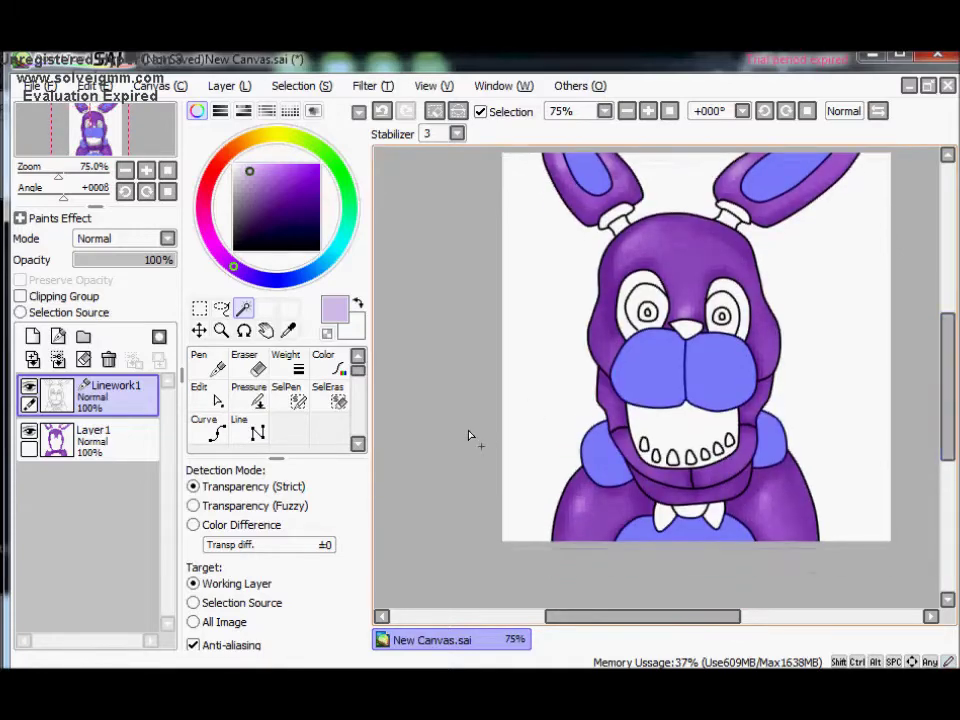
Step: Fill the selected muzzle, inner ears, shoulder joints and belly on Layer1 with a light muted purple using the Bucket
{"action": "left_click", "coordinate": [269, 172]}
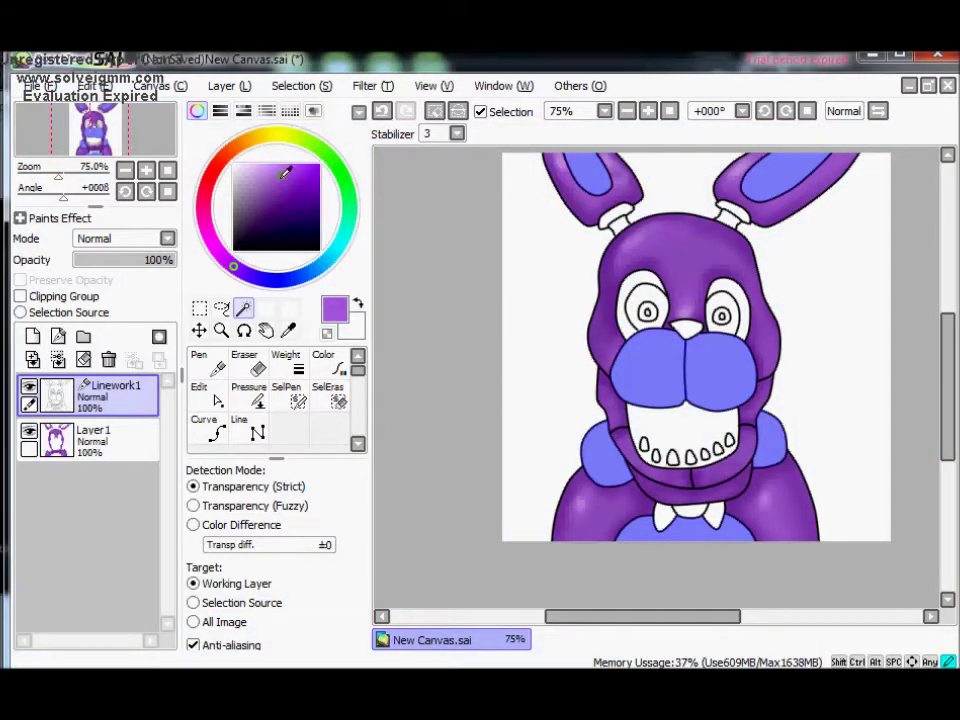
{"action": "left_click", "coordinate": [90, 440]}
{"action": "left_click", "coordinate": [205, 425]}
{"action": "left_click", "coordinate": [686, 375]}
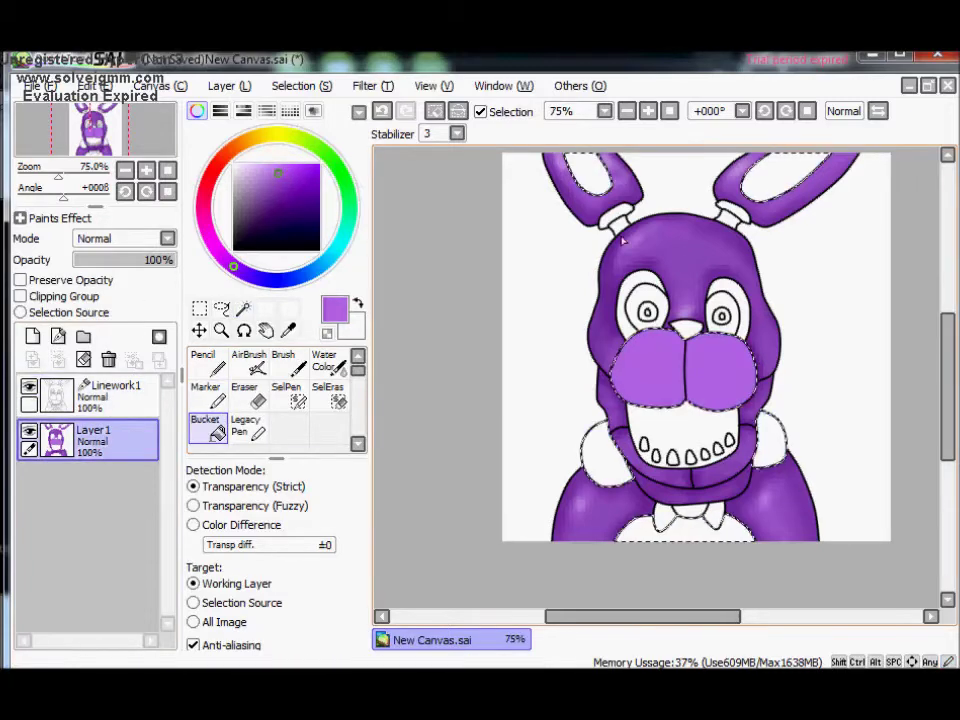
{"action": "left_click", "coordinate": [792, 181]}
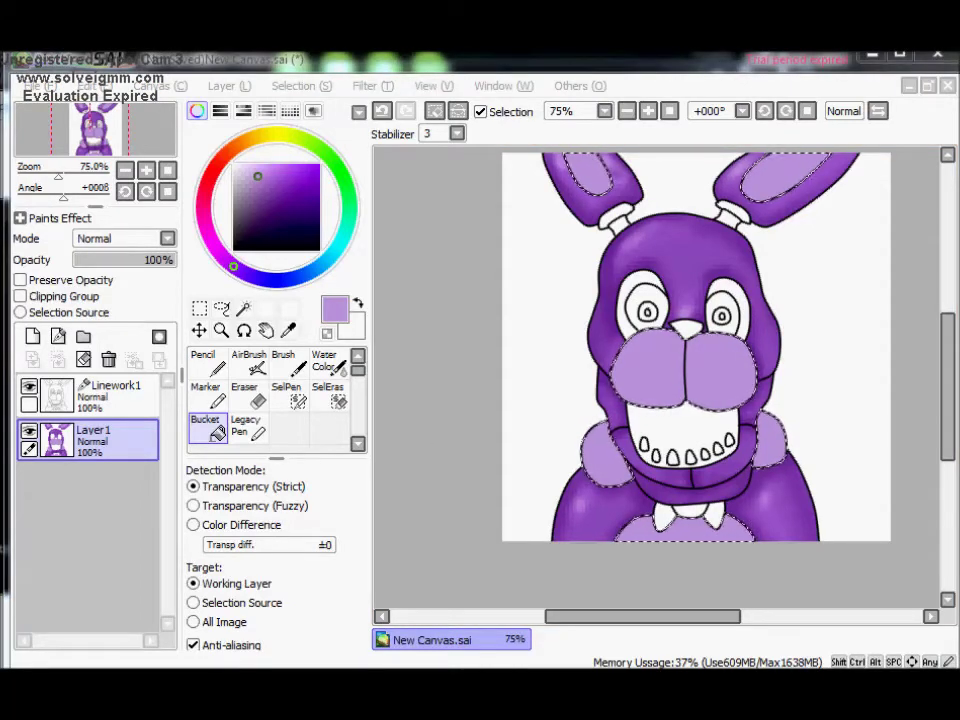
Step: Shade the edges of the muzzle and inner ears in slightly darker purple with the AirBrush at size 35
{"action": "scroll", "coordinate": [671, 186], "scroll_direction": "up", "scroll_amount": 1}
{"action": "left_click", "coordinate": [249, 362]}
{"action": "left_click", "coordinate": [301, 633]}
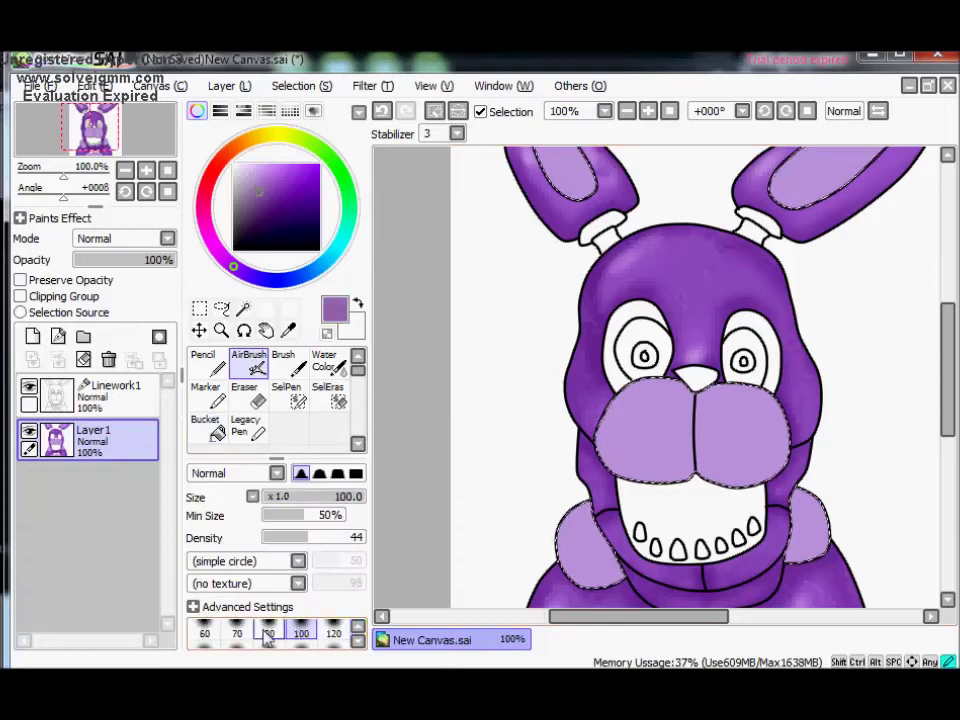
{"action": "key", "text": "bracketleft"}
{"action": "key", "text": "bracketleft"}
{"action": "key", "text": "bracketleft"}
{"action": "key", "text": "bracketleft"}
{"action": "key", "text": "bracketleft"}
{"action": "key", "text": "bracketleft"}
{"action": "left_click", "coordinate": [648, 440], "text": "alt"}
{"action": "mouse_move", "coordinate": [648, 440]}
{"action": "left_mouse_down"}
{"action": "mouse_move", "coordinate": [606, 470]}
{"action": "mouse_move", "coordinate": [779, 441]}
{"action": "left_mouse_up"}
{"action": "scroll", "coordinate": [889, 341], "scroll_direction": "up", "scroll_amount": 3}
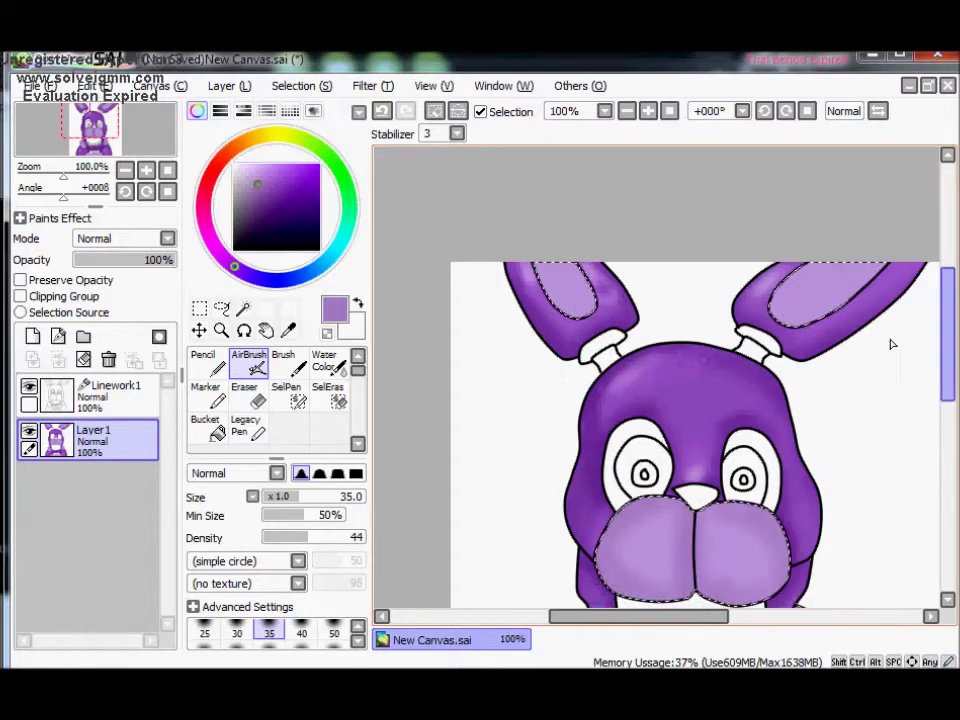
{"action": "left_click_drag", "start_coordinate": [778, 300], "coordinate": [840, 288]}
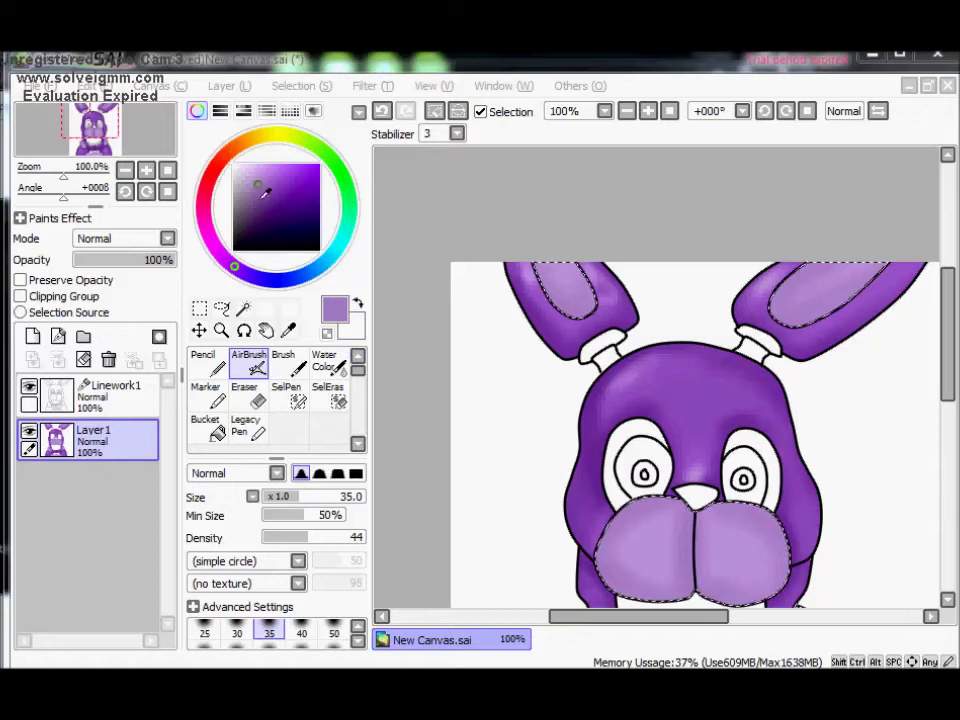
Step: Deepen the shading of the inner ears, muzzle and shoulder joints in darker greyish purple with the AirBrush at size 20
{"action": "key", "text": "bracketleft"}
{"action": "key", "text": "bracketleft"}
{"action": "key", "text": "bracketleft"}
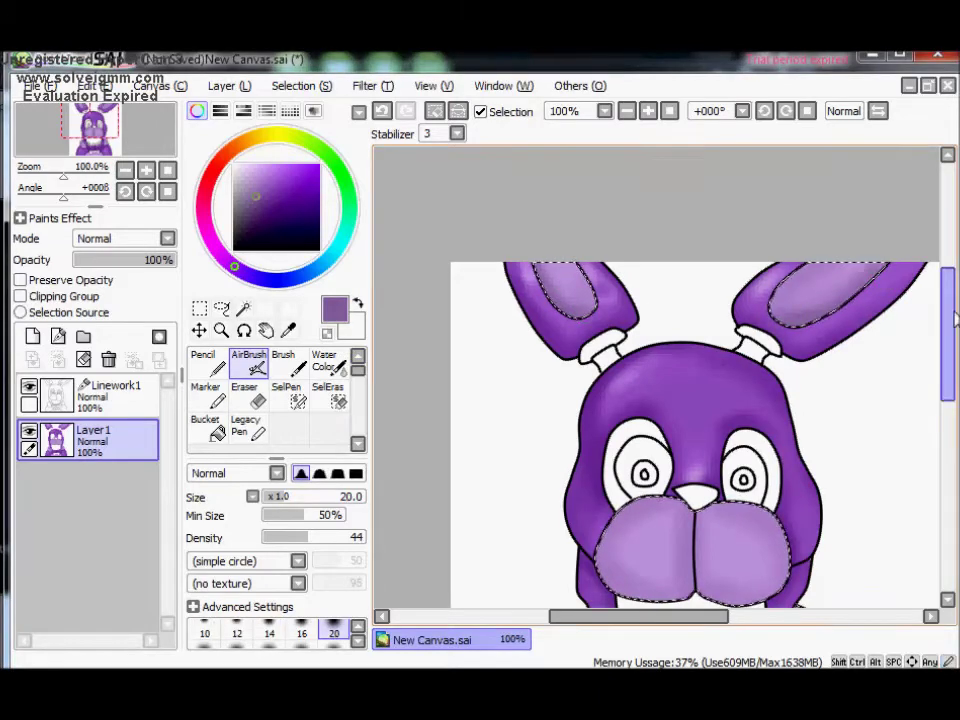
{"action": "scroll", "coordinate": [677, 407], "scroll_direction": "down", "scroll_amount": 3}
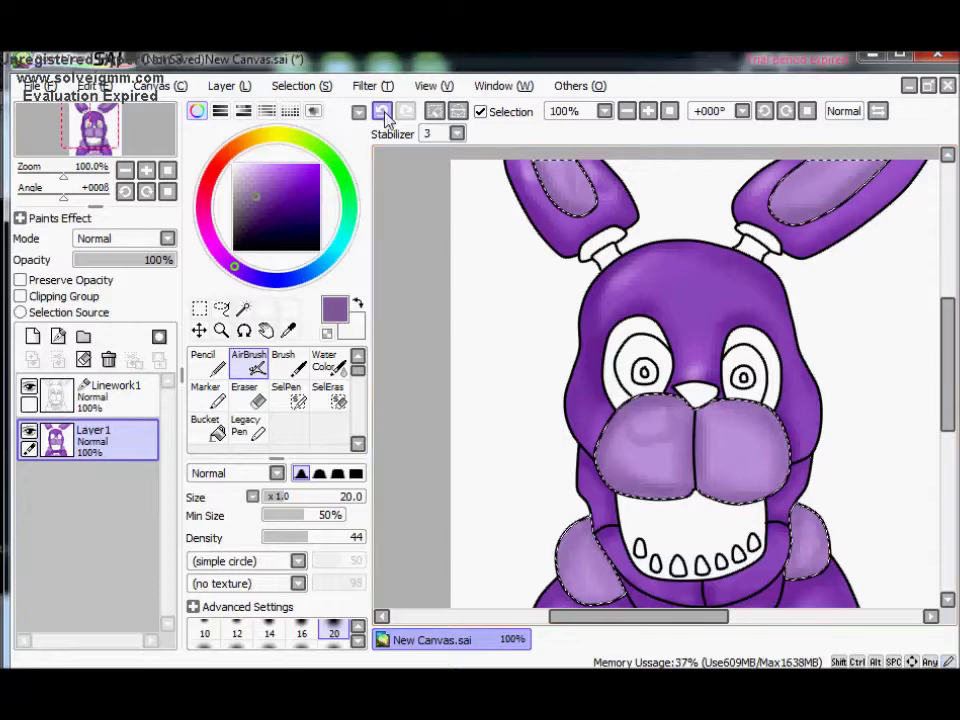
Step: Highlight the muzzle and shoulder joints in pale lilac at size 20 and in near-white at size 14 with the AirBrush
{"action": "left_click", "coordinate": [256, 167]}
{"action": "left_click_drag", "start_coordinate": [600, 420], "coordinate": [634, 437]}
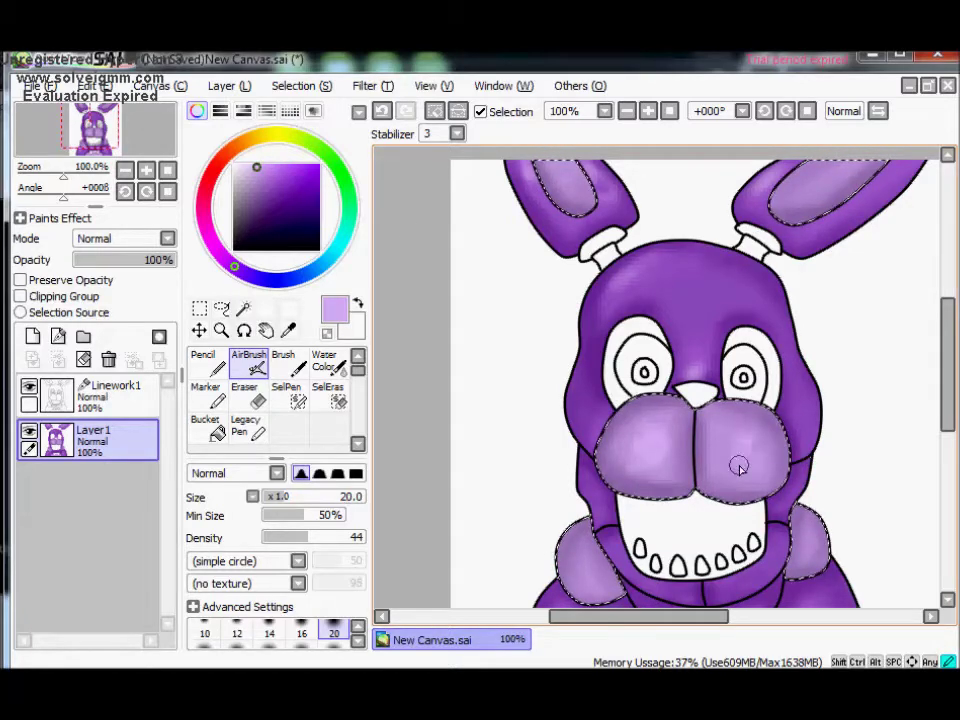
{"action": "scroll", "coordinate": [578, 407], "scroll_direction": "down", "scroll_amount": 3}
{"action": "key", "text": "x"}
{"action": "key", "text": "bracketleft"}
{"action": "key", "text": "bracketleft"}
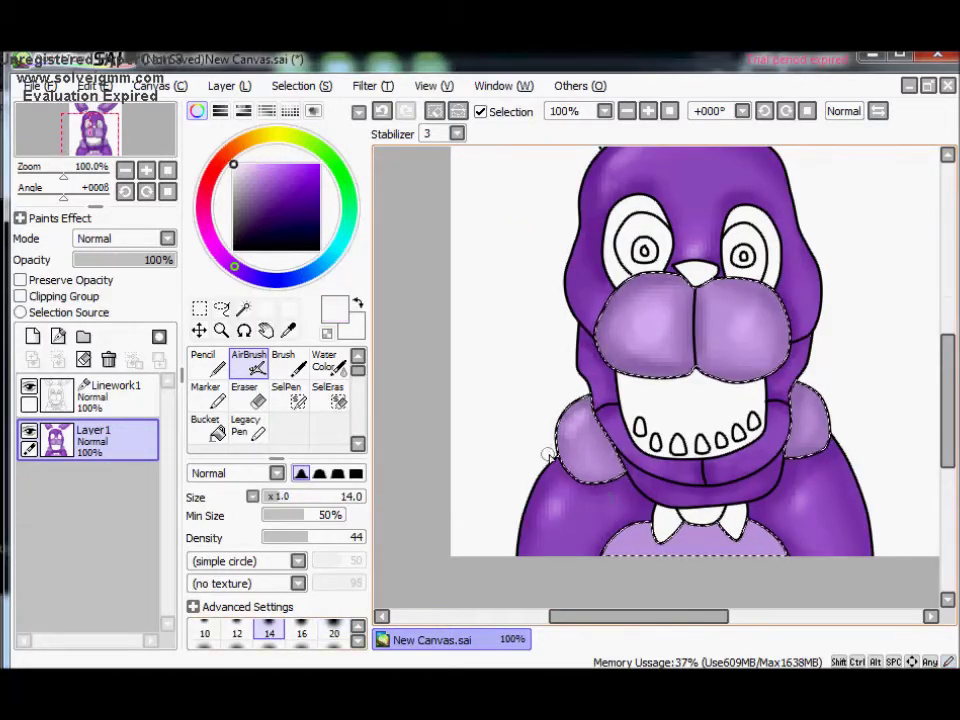
Step: Soften the muzzle highlights in light lilac with the AirBrush at sizes 14 and 20
{"action": "scroll", "coordinate": [947, 429], "scroll_direction": "up", "scroll_amount": 2}
{"action": "left_click", "coordinate": [255, 172]}
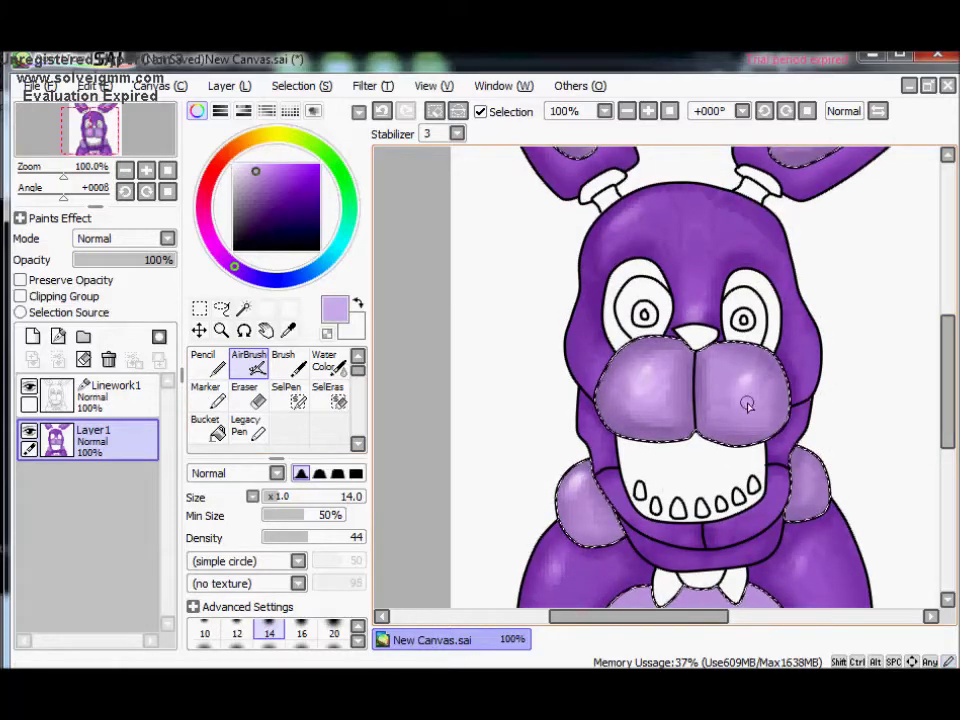
{"action": "key", "text": "bracketright"}
{"action": "key", "text": "bracketright"}
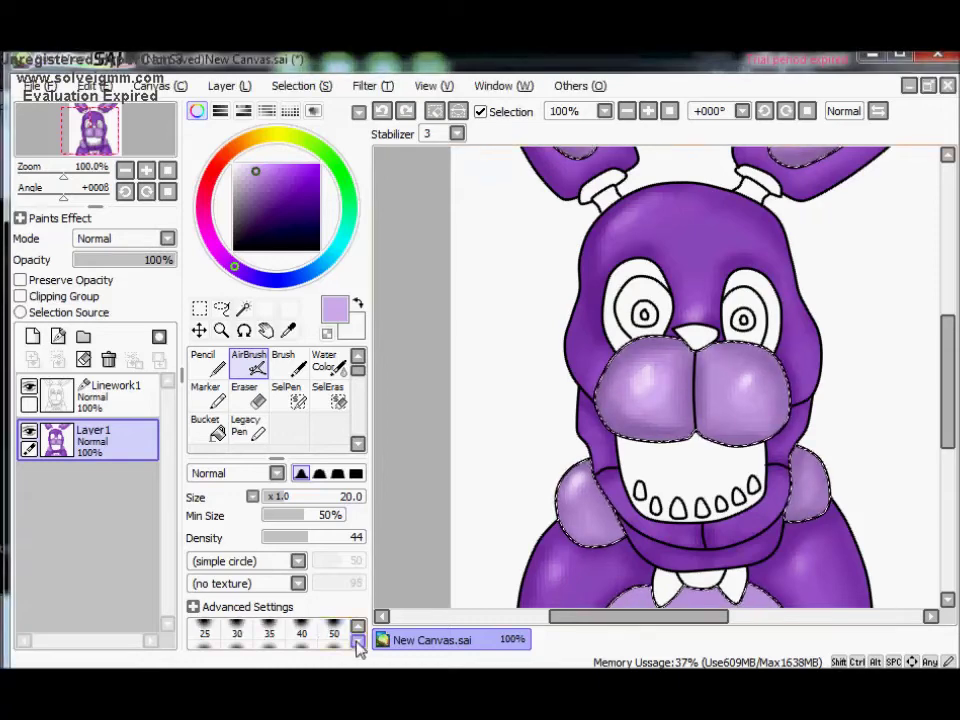
Step: Highlight the inner ears with the AirBrush at size 50, and in near-white at size 16
{"action": "key", "text": "bracketright"}
{"action": "key", "text": "bracketright"}
{"action": "key", "text": "bracketright"}
{"action": "key", "text": "bracketright"}
{"action": "key", "text": "bracketright"}
{"action": "scroll", "coordinate": [482, 289], "scroll_direction": "up", "scroll_amount": 3}
{"action": "key", "text": "bracketleft"}
{"action": "key", "text": "bracketleft"}
{"action": "key", "text": "bracketleft"}
{"action": "key", "text": "bracketleft"}
{"action": "key", "text": "bracketleft"}
{"action": "key", "text": "bracketleft"}
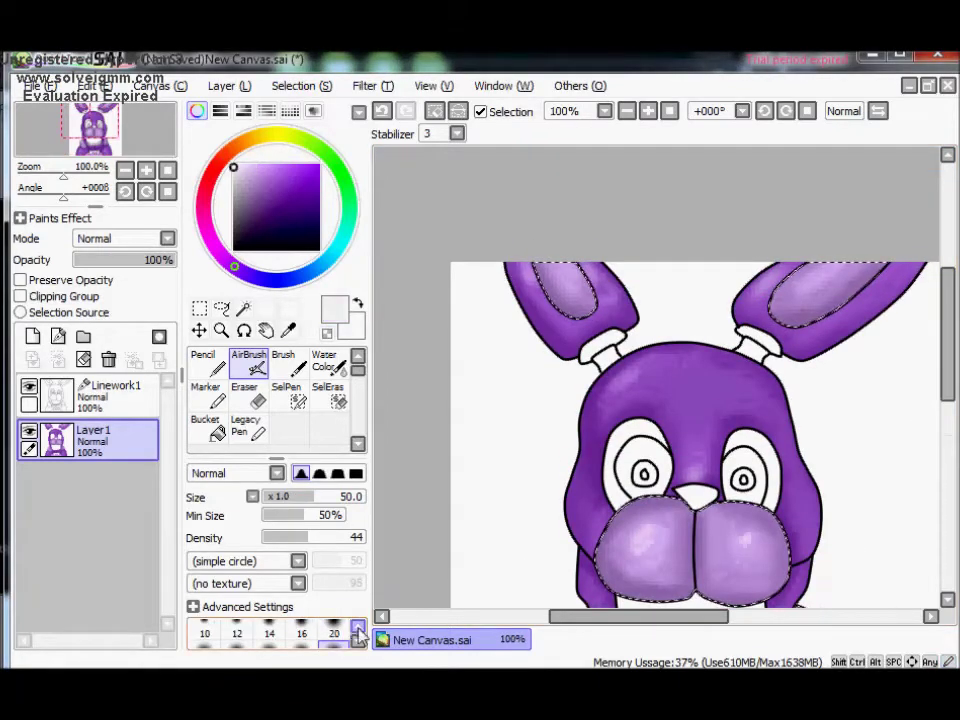
Step: Tone the edges of the inner ears in muted greyish purple with the AirBrush at size 50
{"action": "left_click", "coordinate": [248, 185]}
{"action": "key", "text": "bracketright"}
{"action": "key", "text": "bracketright"}
{"action": "key", "text": "bracketright"}
{"action": "key", "text": "bracketright"}
{"action": "key", "text": "bracketright"}
{"action": "key", "text": "bracketright"}
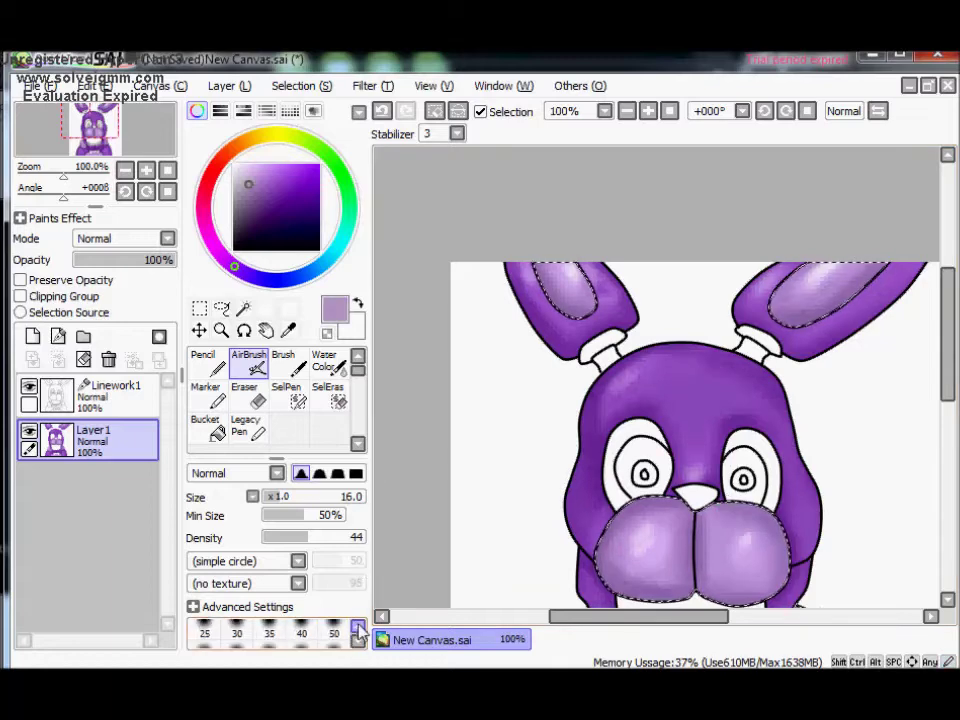
{"action": "scroll", "coordinate": [827, 275], "scroll_direction": "down", "scroll_amount": 3}
Step: Select both ear joints on Linework1 with the Magic Wand and fill them dark grey on Layer1 with the Bucket
{"action": "left_click", "coordinate": [627, 110]}
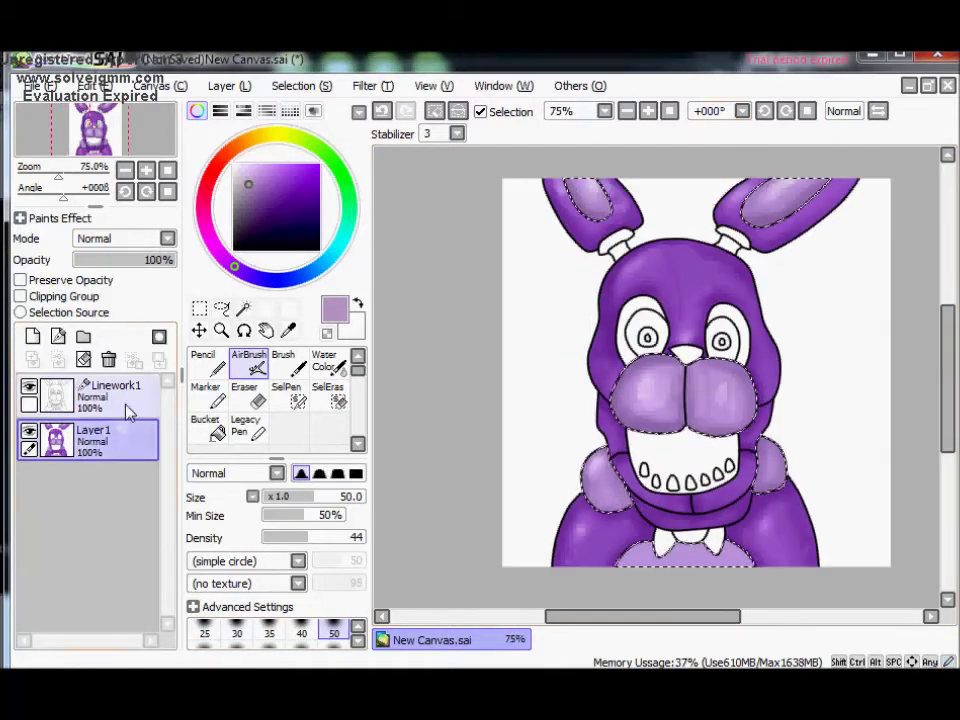
{"action": "left_click", "coordinate": [105, 395]}
{"action": "key", "text": "ctrl+d"}
{"action": "scroll", "coordinate": [696, 225], "scroll_direction": "up", "scroll_amount": 2}
{"action": "scroll", "coordinate": [760, 400], "scroll_direction": "up", "scroll_amount": 3}
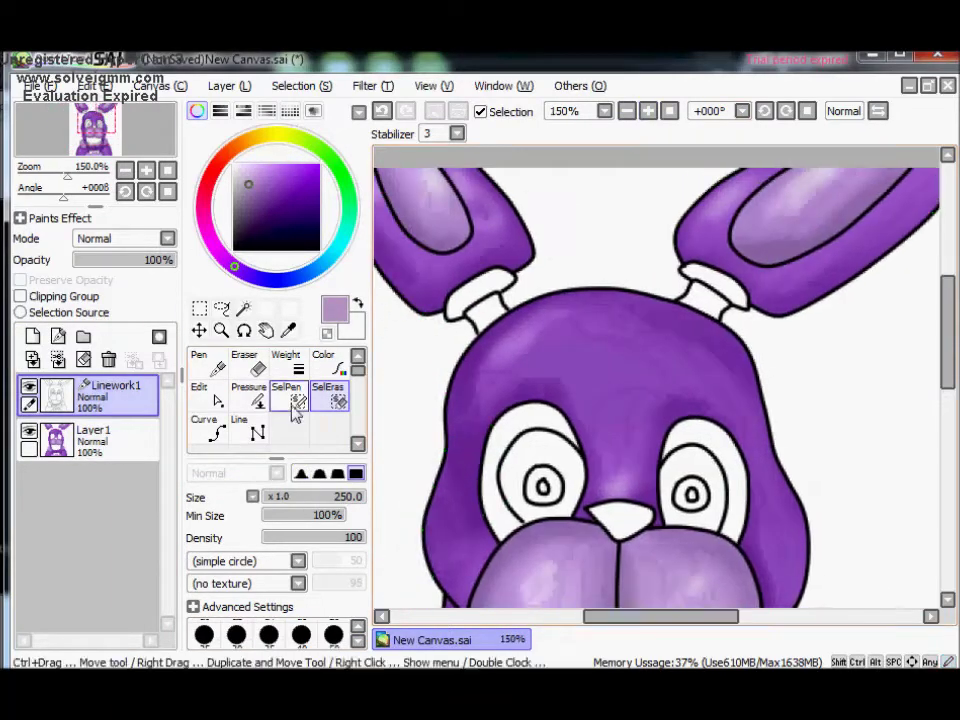
{"action": "left_click", "coordinate": [212, 395]}
{"action": "left_click", "coordinate": [243, 308]}
{"action": "left_click", "coordinate": [478, 292]}
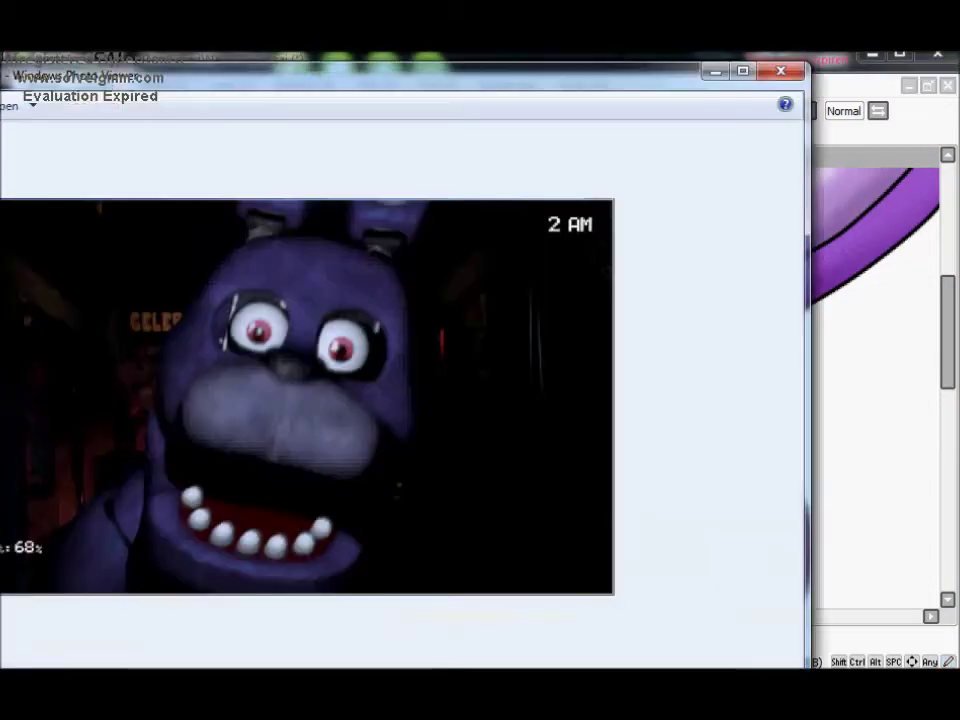
{"action": "left_click", "coordinate": [231, 208]}
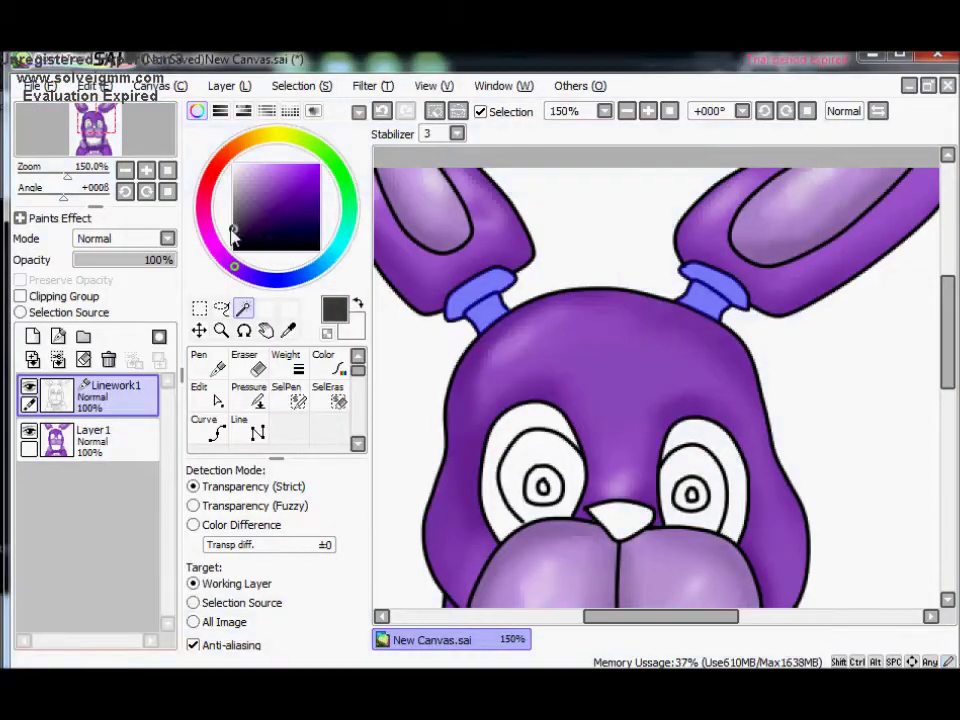
{"action": "left_click", "coordinate": [133, 440]}
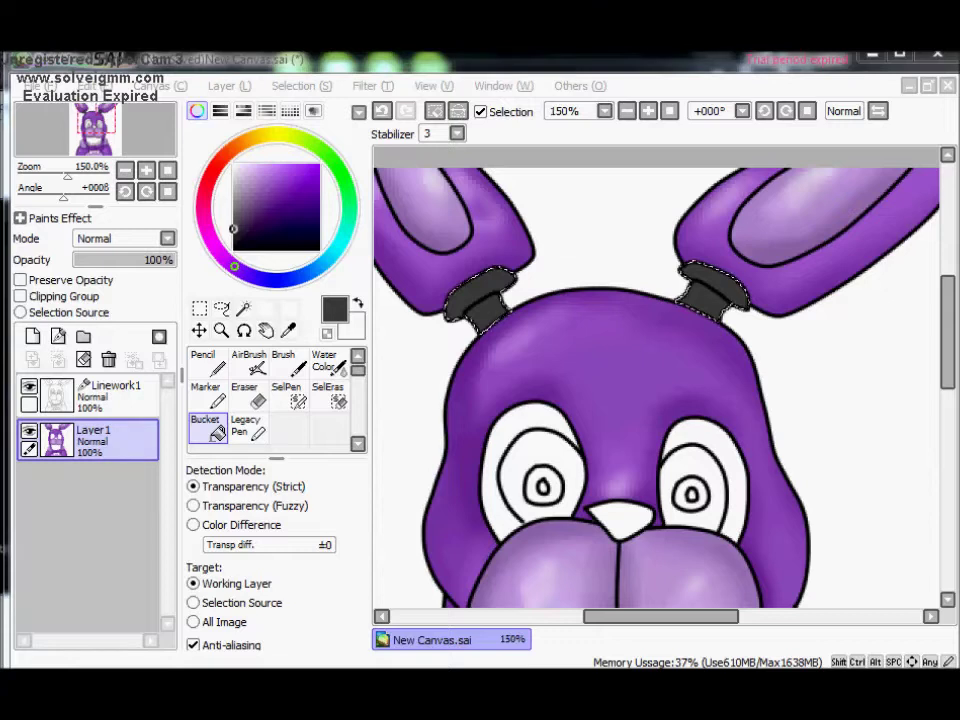
Step: Shade the ear joints in near-black and add white highlights with the AirBrush at size 9
{"action": "left_click", "coordinate": [249, 362]}
{"action": "left_click", "coordinate": [233, 238]}
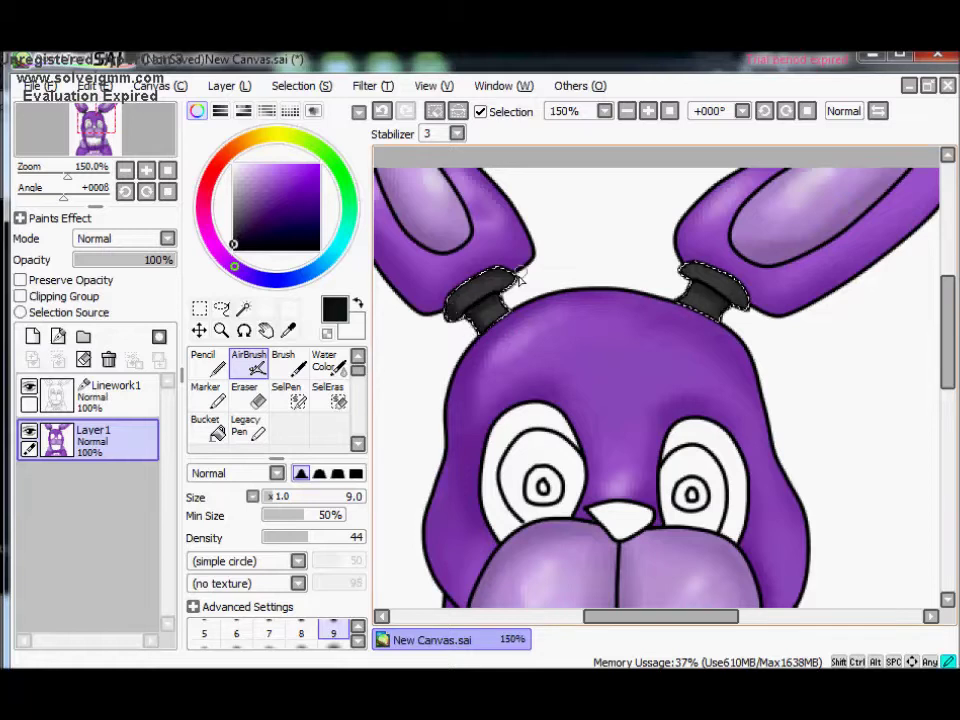
{"action": "key", "text": "x"}
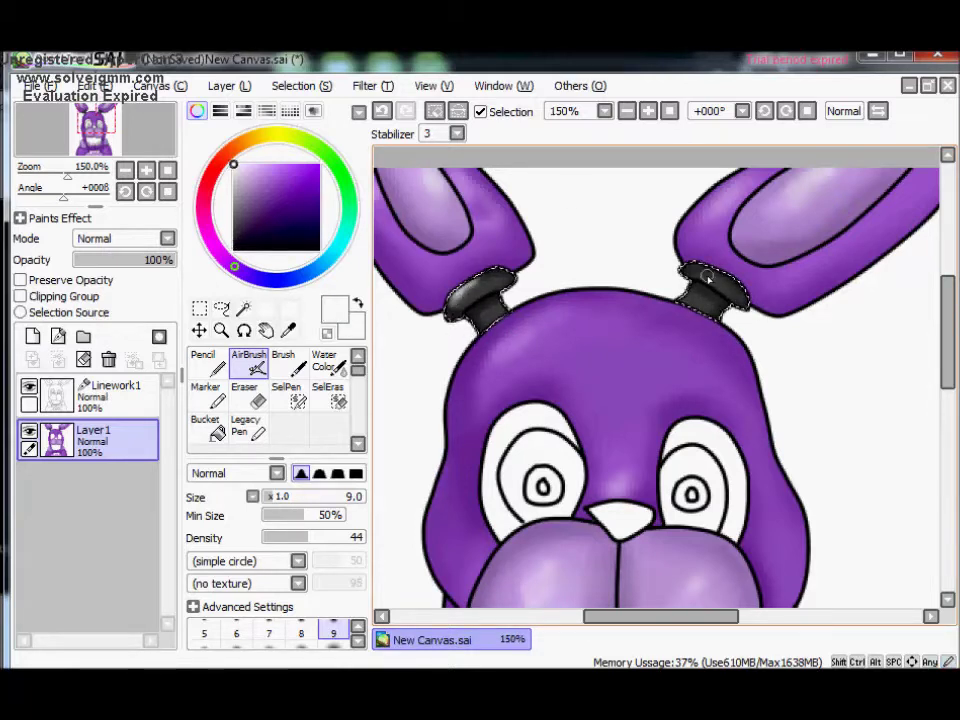
Step: Darken the edges of the ear joints in black with the AirBrush at size 20
{"action": "key", "text": "x"}
{"action": "left_click", "coordinate": [357, 642]}
{"action": "left_click", "coordinate": [333, 632]}
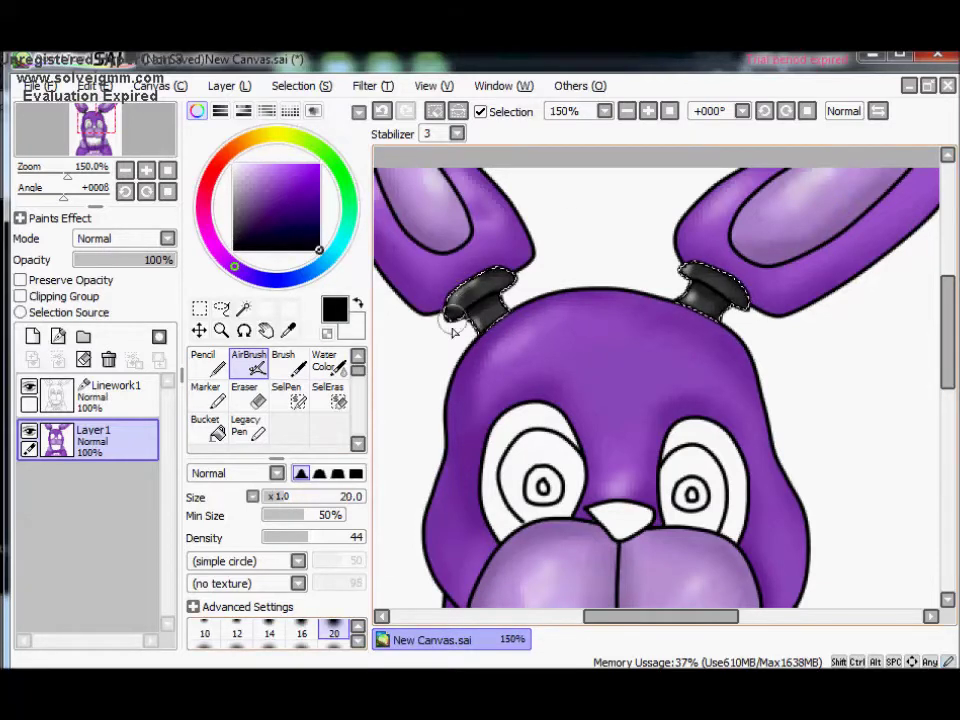
Step: Brighten the highlights on the ear joints in near-white with the AirBrush at size 9
{"action": "key", "text": "x"}
{"action": "key", "text": "bracketleft"}
{"action": "key", "text": "bracketleft"}
{"action": "key", "text": "bracketleft"}
{"action": "key", "text": "bracketleft"}
{"action": "key", "text": "bracketleft"}
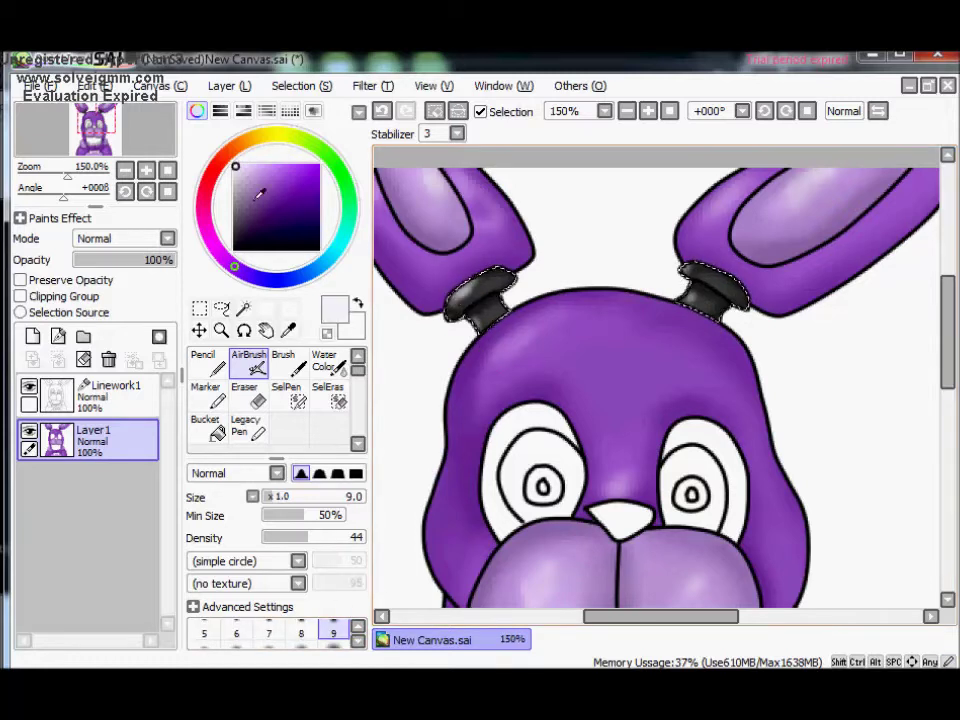
Step: Tone down the ear joint highlights in dark grey with the AirBrush at size 20
{"action": "left_click", "coordinate": [460, 310], "text": "alt"}
{"action": "key", "text": "bracketright"}
{"action": "key", "text": "bracketright"}
{"action": "key", "text": "bracketright"}
{"action": "key", "text": "bracketright"}
{"action": "key", "text": "bracketright"}
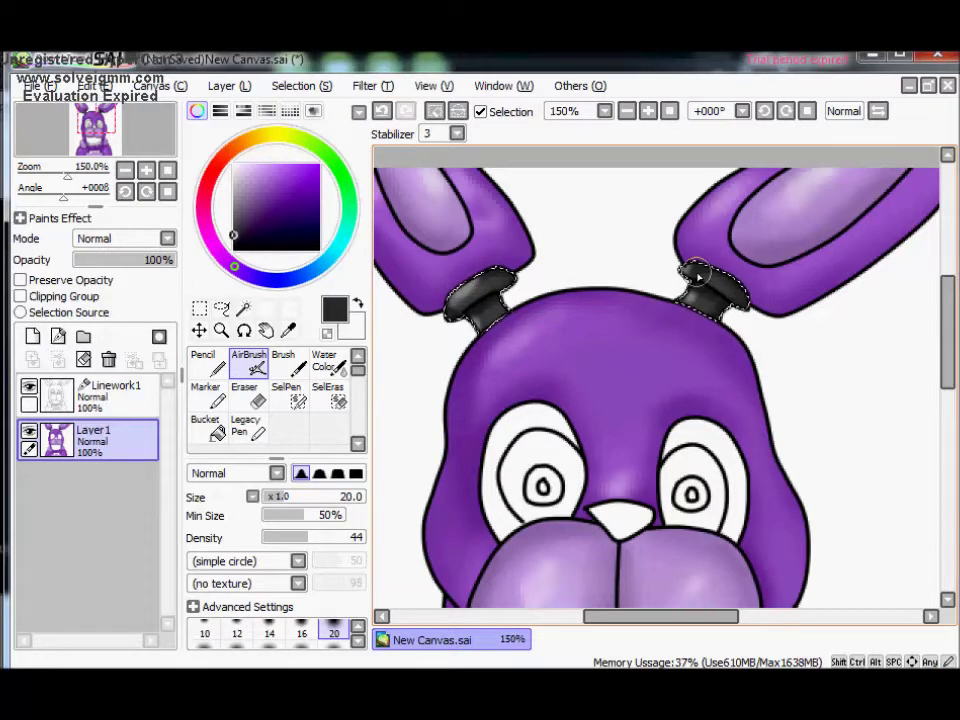
{"action": "scroll", "coordinate": [660, 380], "scroll_direction": "down", "scroll_amount": 2}
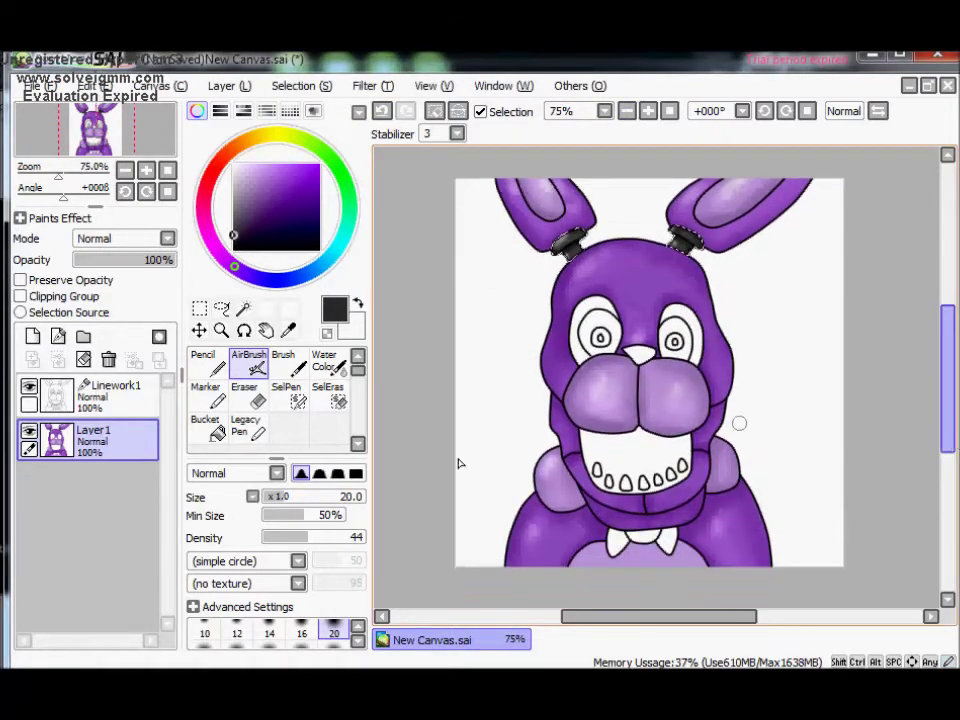
Step: Select the nose on Linework1 with the Magic Wand and fill it dark grey on Layer1 with the Bucket
{"action": "left_click", "coordinate": [100, 395]}
{"action": "left_click", "coordinate": [328, 398]}
{"action": "left_click", "coordinate": [648, 111]}
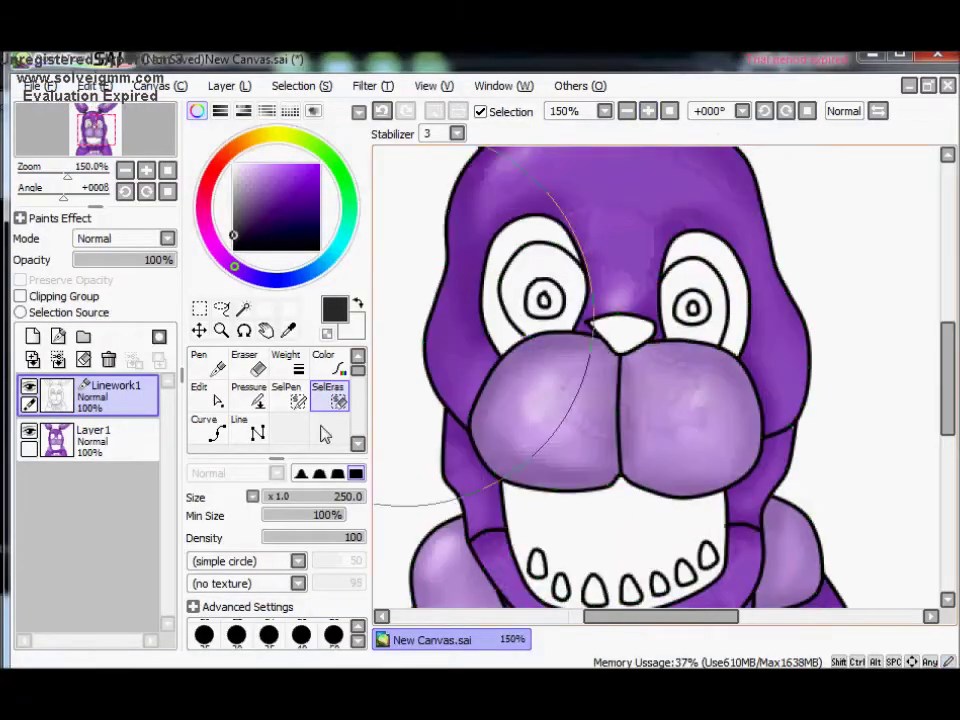
{"action": "left_click", "coordinate": [205, 395]}
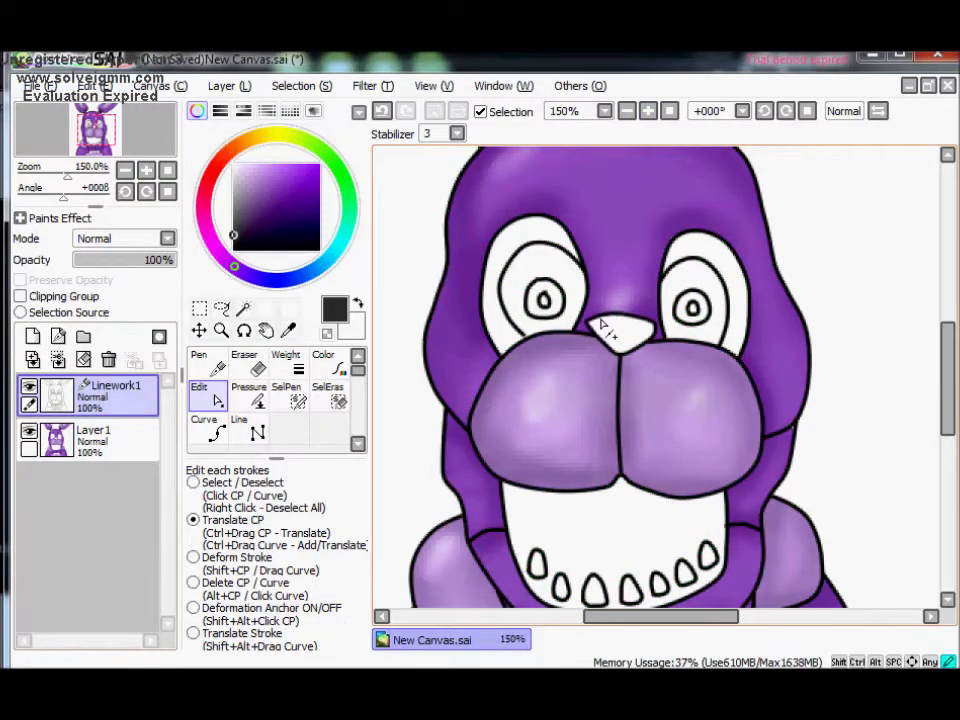
{"action": "left_click", "coordinate": [93, 440]}
{"action": "left_click", "coordinate": [243, 308]}
{"action": "left_click", "coordinate": [217, 432]}
{"action": "left_click", "coordinate": [620, 330]}
Step: Darken the nose edges in near-black with the AirBrush at size 20 and add a near-white highlight at size 9
{"action": "left_click", "coordinate": [248, 362]}
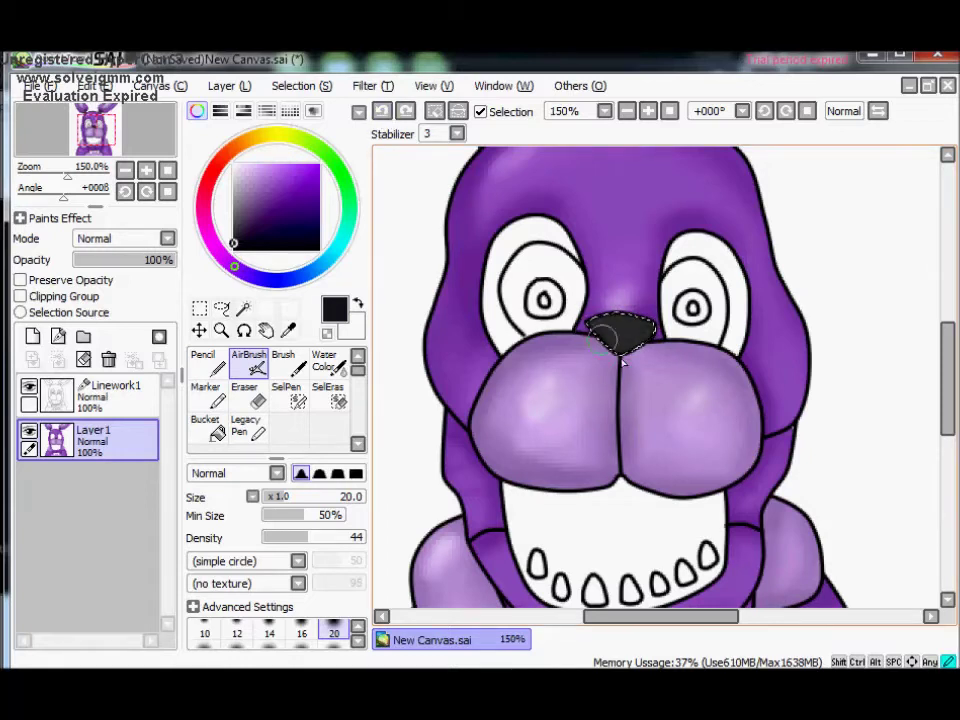
{"action": "key", "text": "bracketleft"}
{"action": "key", "text": "bracketleft"}
{"action": "key", "text": "bracketleft"}
{"action": "key", "text": "bracketleft"}
{"action": "key", "text": "bracketleft"}
{"action": "key", "text": "bracketleft"}
{"action": "key", "text": "bracketright"}
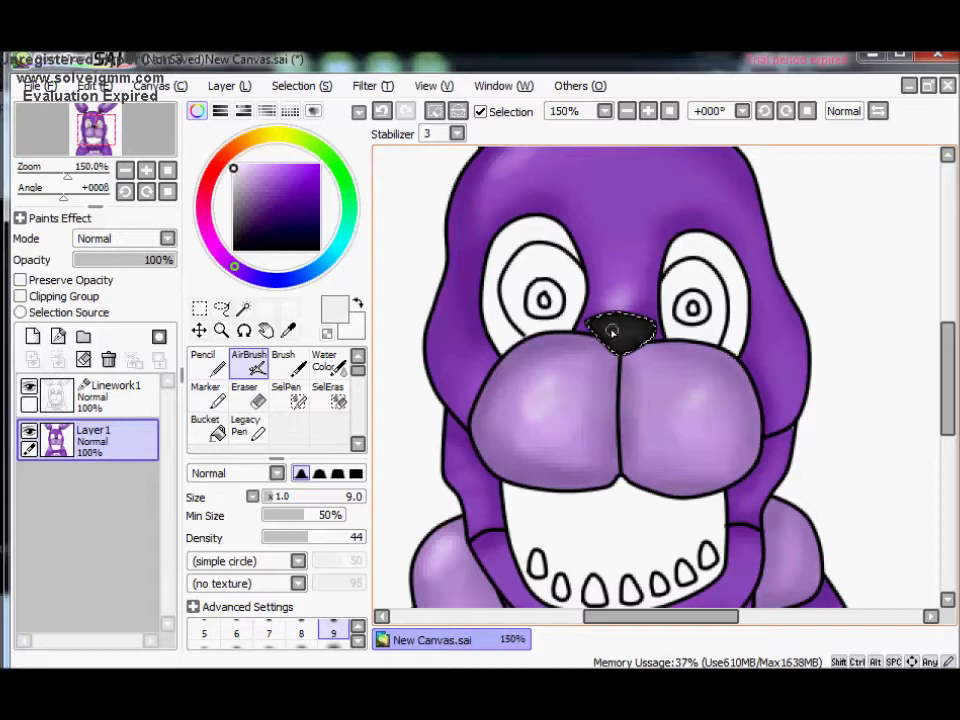
Step: Soften the nose highlight in mid grey with the AirBrush at size 20
{"action": "left_click", "coordinate": [234, 210]}
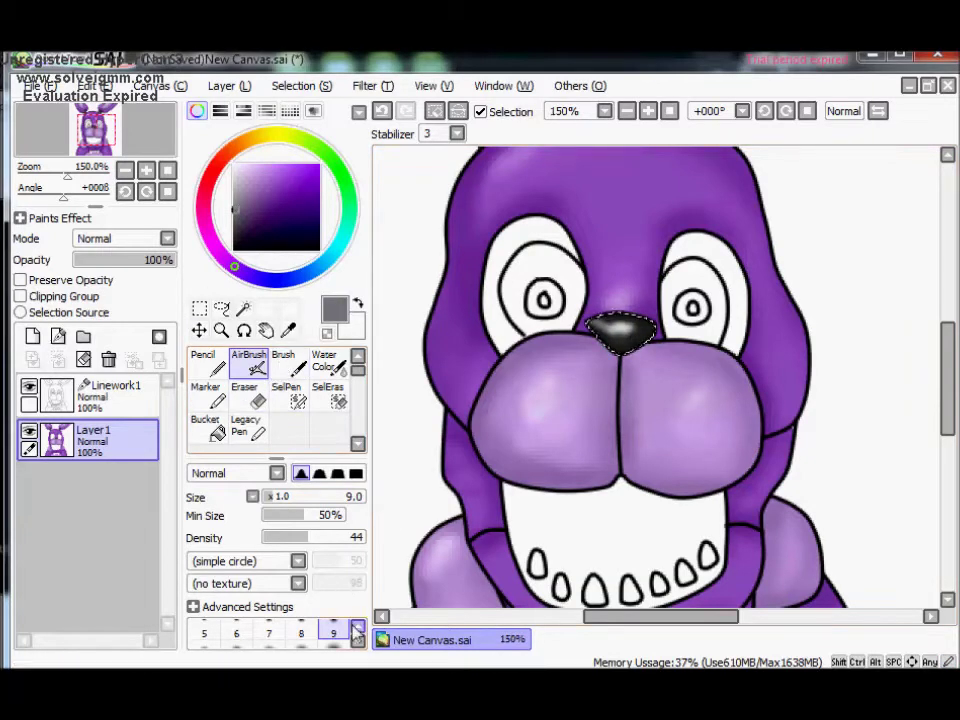
{"action": "key", "text": "bracketright"}
{"action": "key", "text": "bracketright"}
{"action": "key", "text": "bracketright"}
{"action": "key", "text": "bracketright"}
{"action": "key", "text": "bracketright"}
{"action": "left_click", "coordinate": [627, 111]}
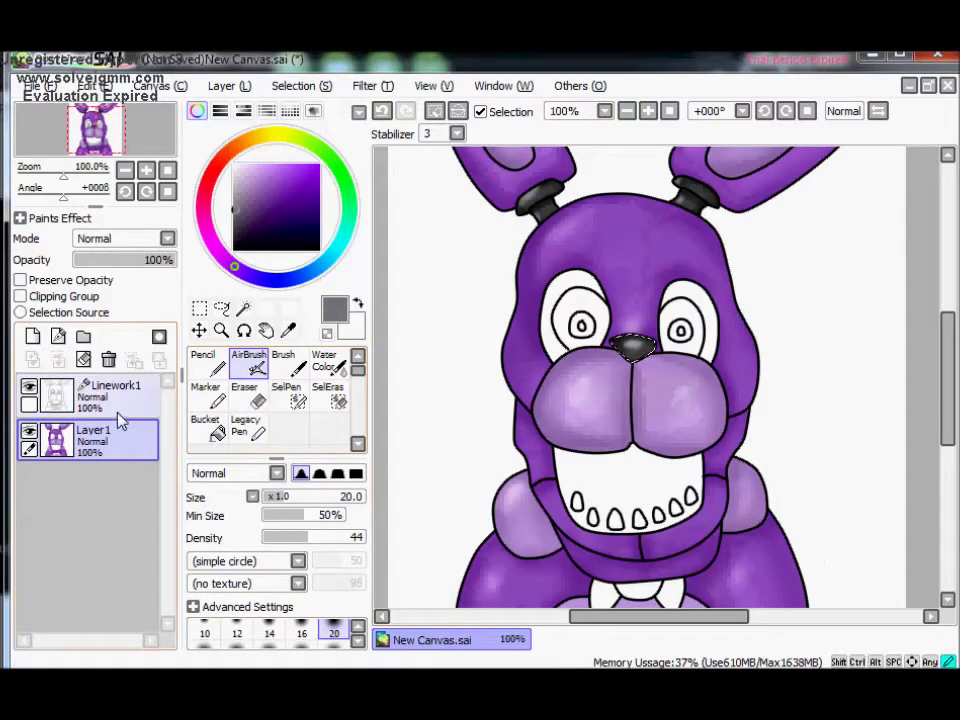
{"action": "left_click", "coordinate": [118, 405]}
{"action": "left_click", "coordinate": [648, 111]}
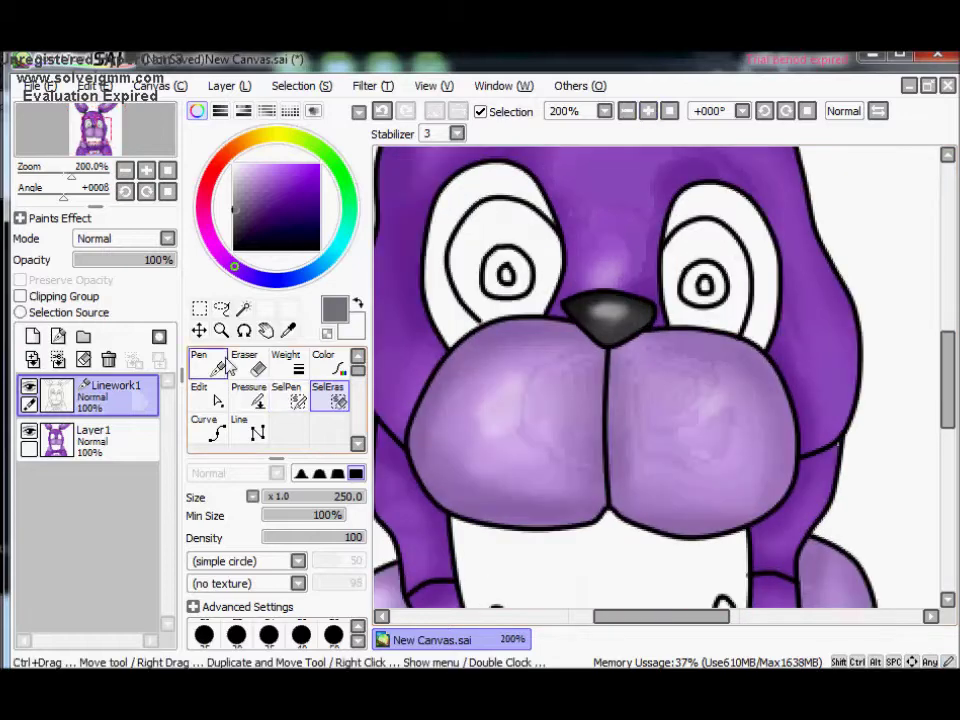
{"action": "left_click", "coordinate": [93, 432]}
{"action": "left_click", "coordinate": [118, 400]}
{"action": "left_click", "coordinate": [208, 395]}
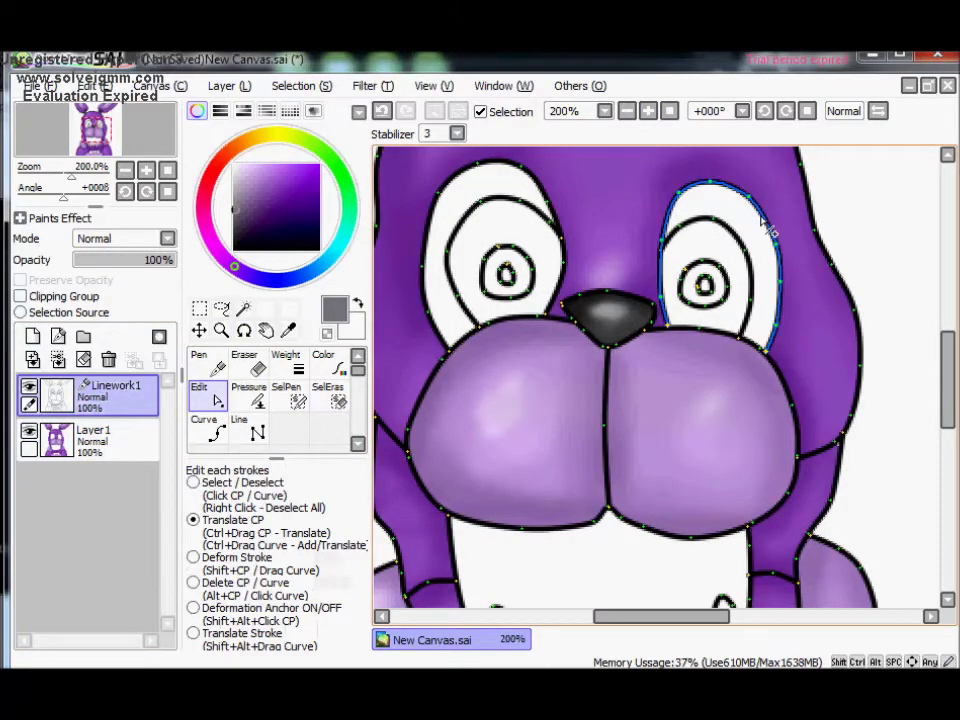
{"action": "left_click", "coordinate": [93, 440]}
{"action": "left_click", "coordinate": [249, 365]}
{"action": "left_click", "coordinate": [627, 111]}
Step: Select the mouth interior around the teeth on Linework1 with the Magic Wand and fill it dark red on Layer1 with the Bucket
{"action": "left_click", "coordinate": [248, 205]}
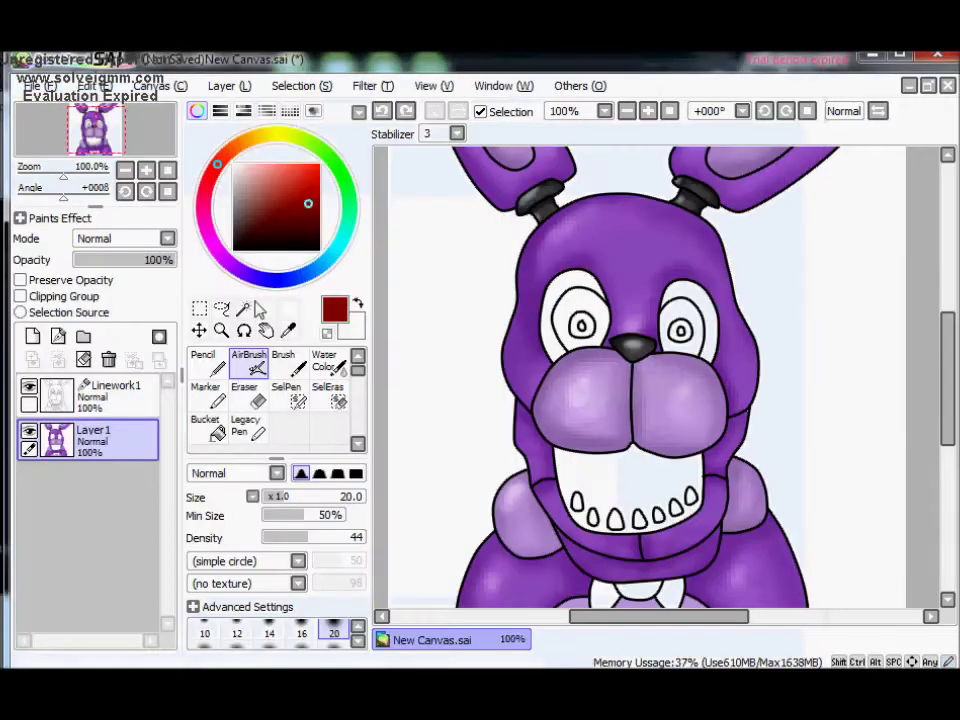
{"action": "left_click", "coordinate": [243, 308]}
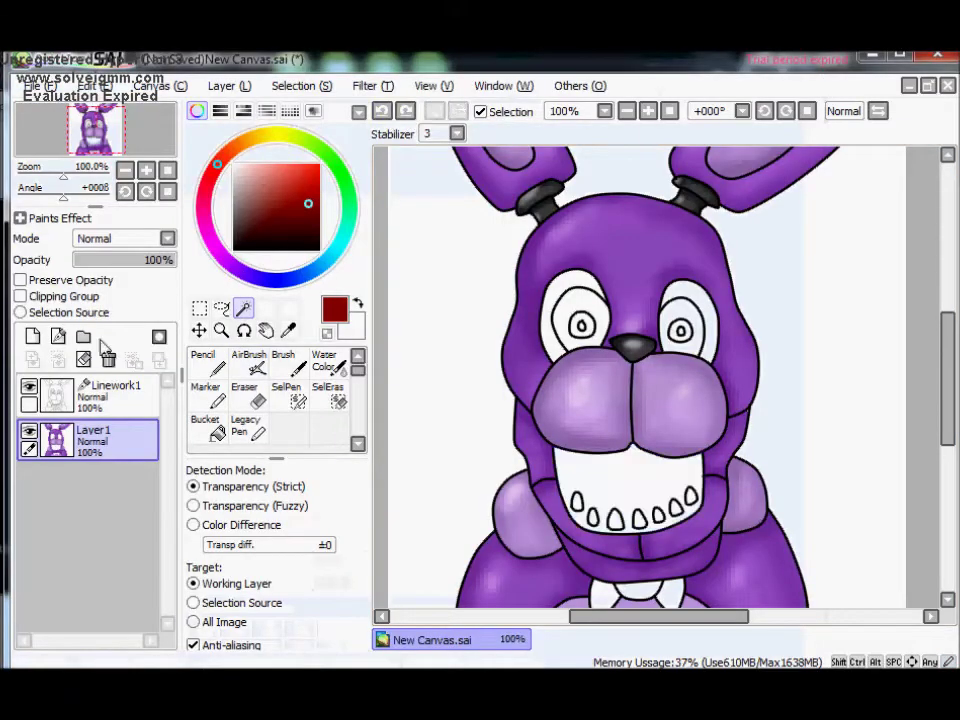
{"action": "left_click", "coordinate": [115, 392]}
{"action": "left_click", "coordinate": [648, 111]}
{"action": "scroll", "coordinate": [650, 350], "scroll_direction": "down", "scroll_amount": 4}
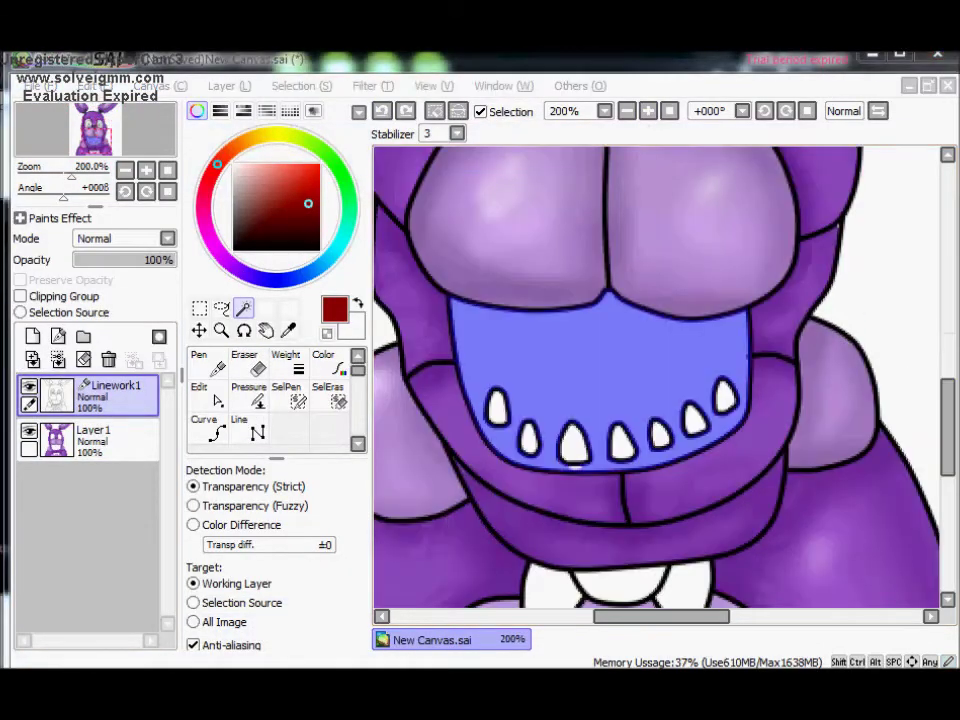
{"action": "left_click", "coordinate": [648, 111]}
{"action": "left_click", "coordinate": [93, 440]}
{"action": "left_click", "coordinate": [205, 425]}
{"action": "left_click", "coordinate": [600, 350]}
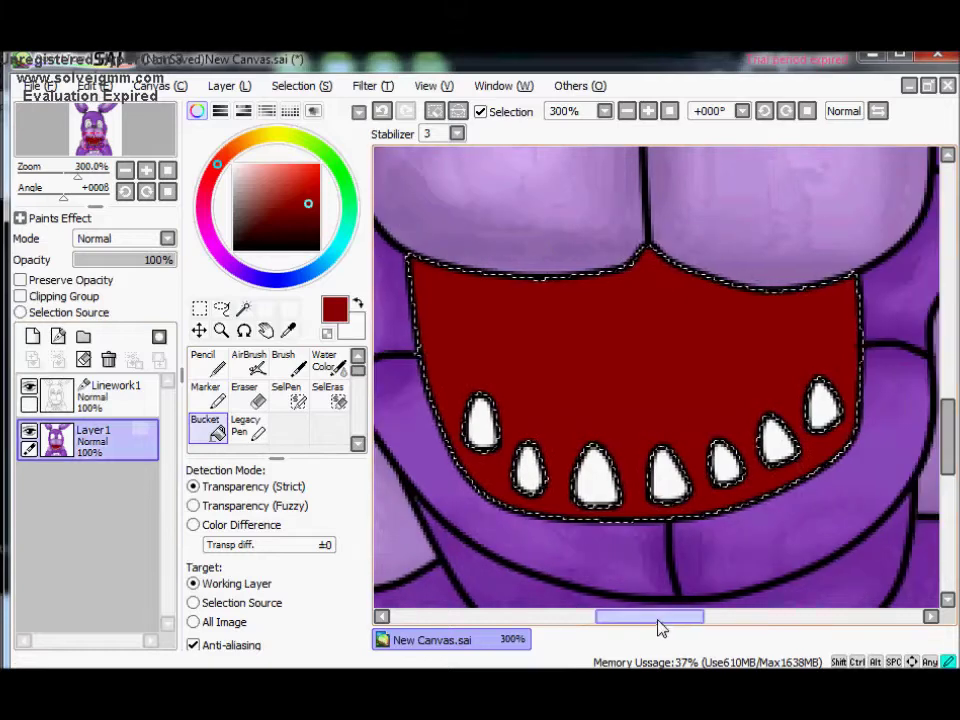
Step: Shade the mouth interior in deep maroon with the AirBrush at size 20 and darken its edges in near-black red at size 12
{"action": "left_click", "coordinate": [249, 365]}
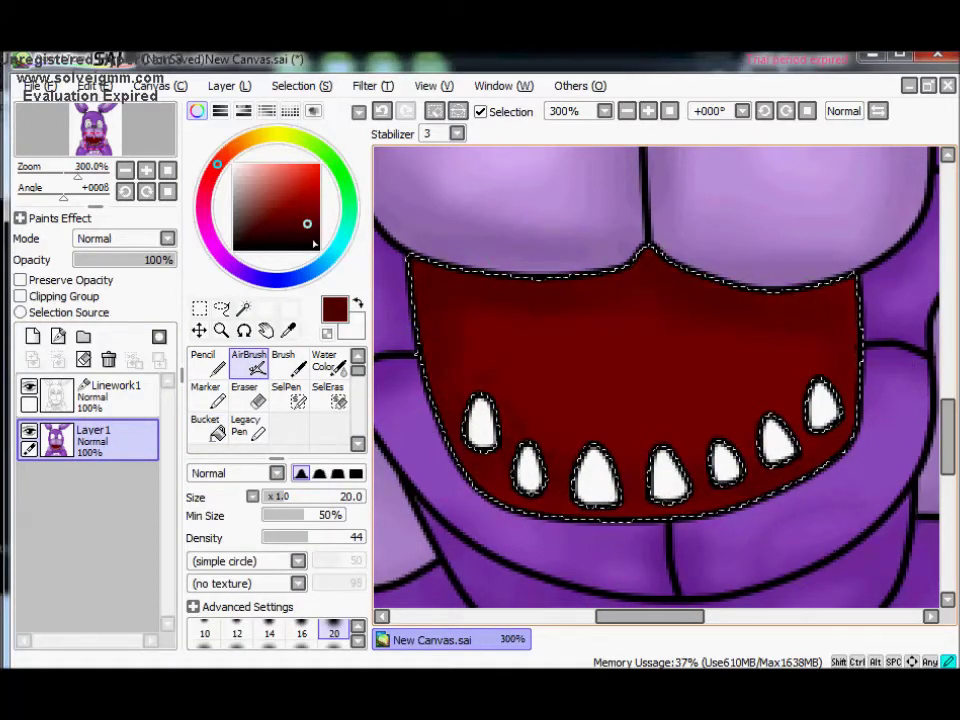
{"action": "left_click", "coordinate": [269, 633]}
{"action": "key", "text": "bracketleft"}
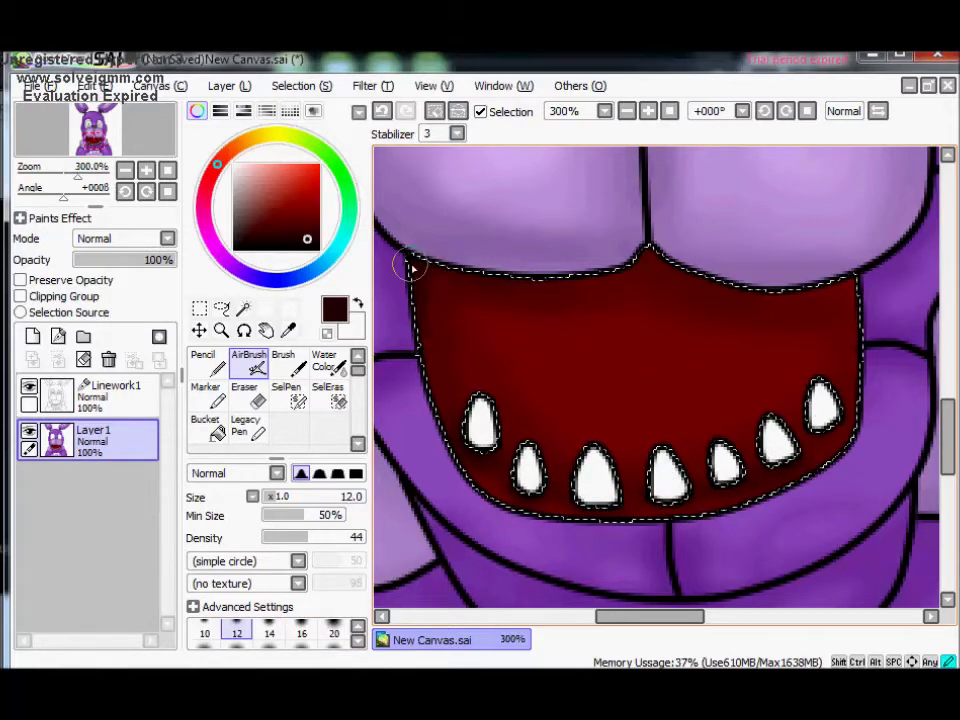
{"action": "double_click", "coordinate": [115, 385]}
{"action": "left_click", "coordinate": [489, 281]}
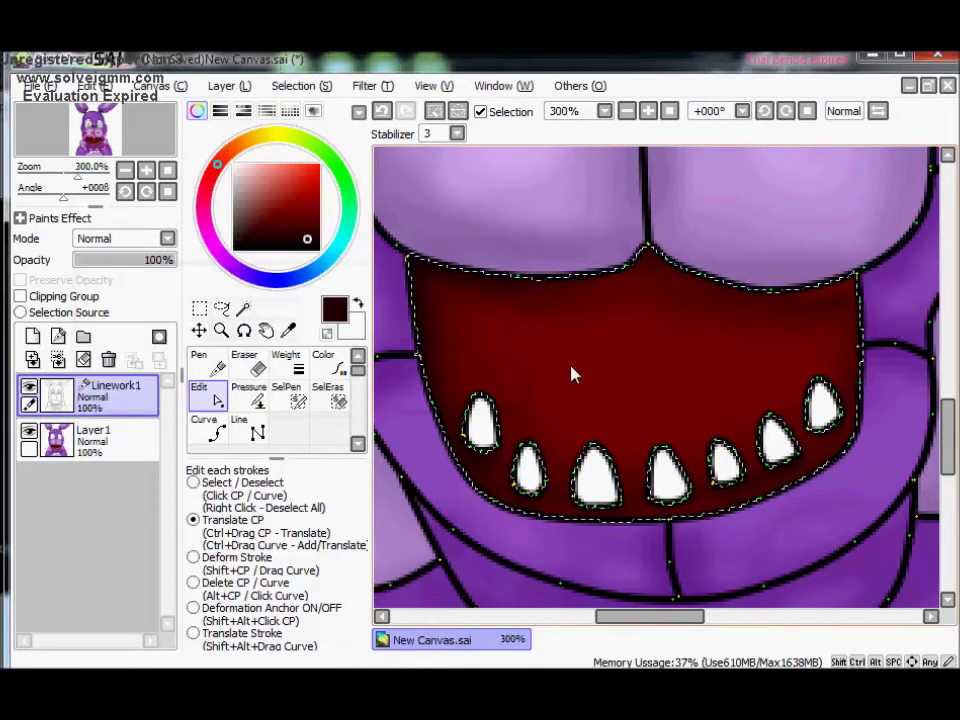
Step: Airbrush a lighter red glow in the middle of the mouth on Layer1 at size 40 and blend it with dark red at size 80
{"action": "left_click", "coordinate": [124, 456]}
{"action": "left_click", "coordinate": [283, 190]}
{"action": "scroll", "coordinate": [300, 634], "scroll_direction": "down", "scroll_amount": 3}
{"action": "left_click", "coordinate": [300, 634]}
{"action": "left_click_drag", "start_coordinate": [680, 380], "coordinate": [454, 336]}
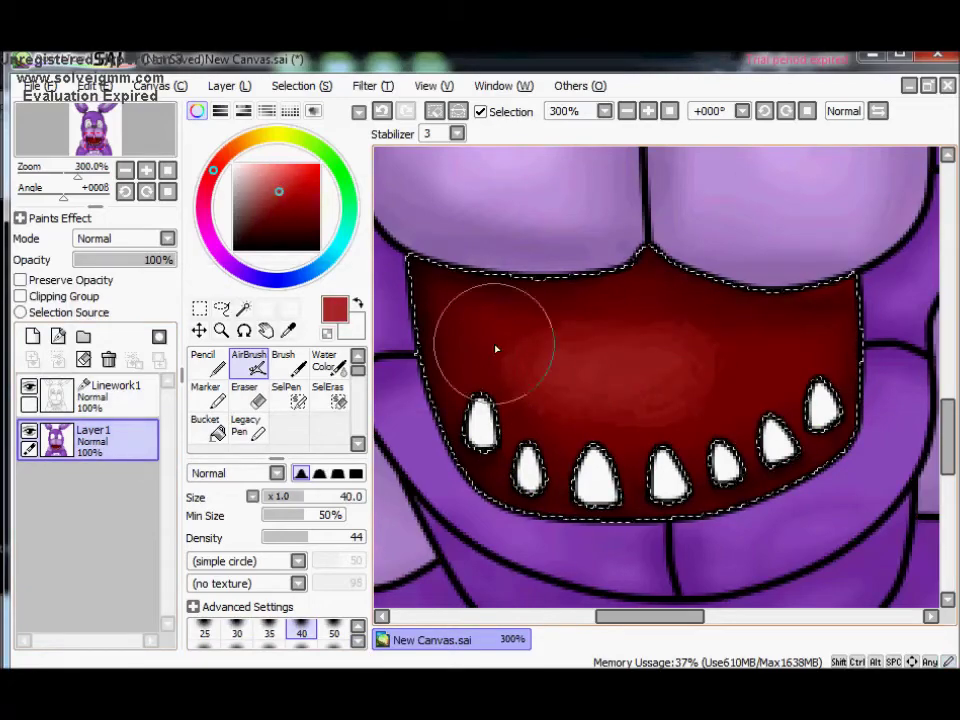
{"action": "left_click", "coordinate": [283, 212]}
{"action": "left_click", "coordinate": [358, 641]}
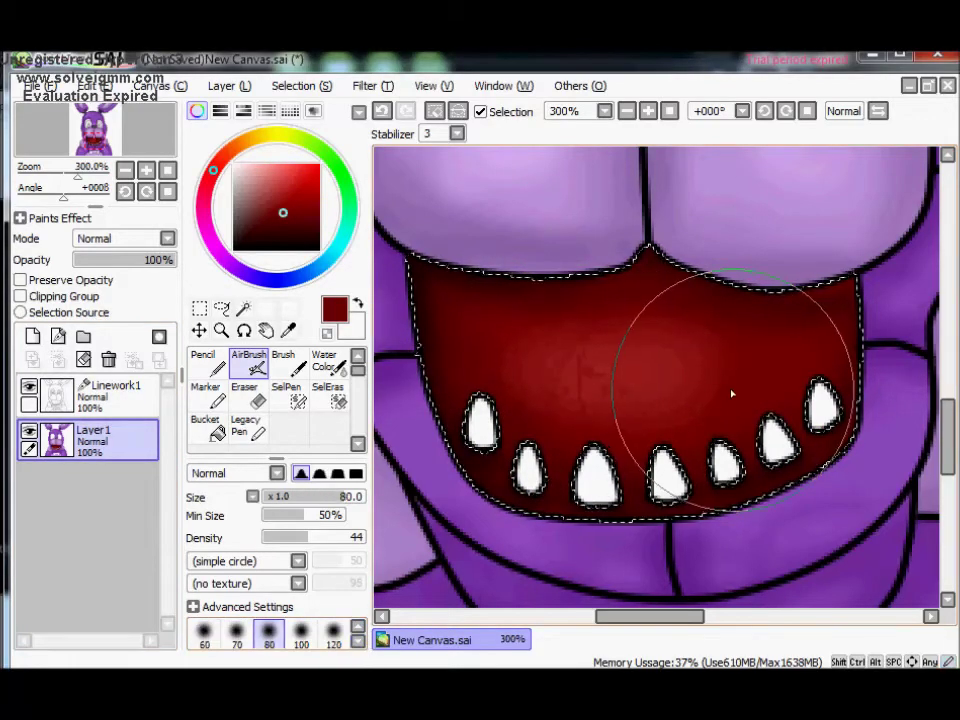
Step: Select all the teeth on Linework1 with the Magic Wand and switch to the AirBrush on Layer1
{"action": "left_click", "coordinate": [115, 390]}
{"action": "left_click", "coordinate": [212, 395]}
{"action": "left_click", "coordinate": [330, 396]}
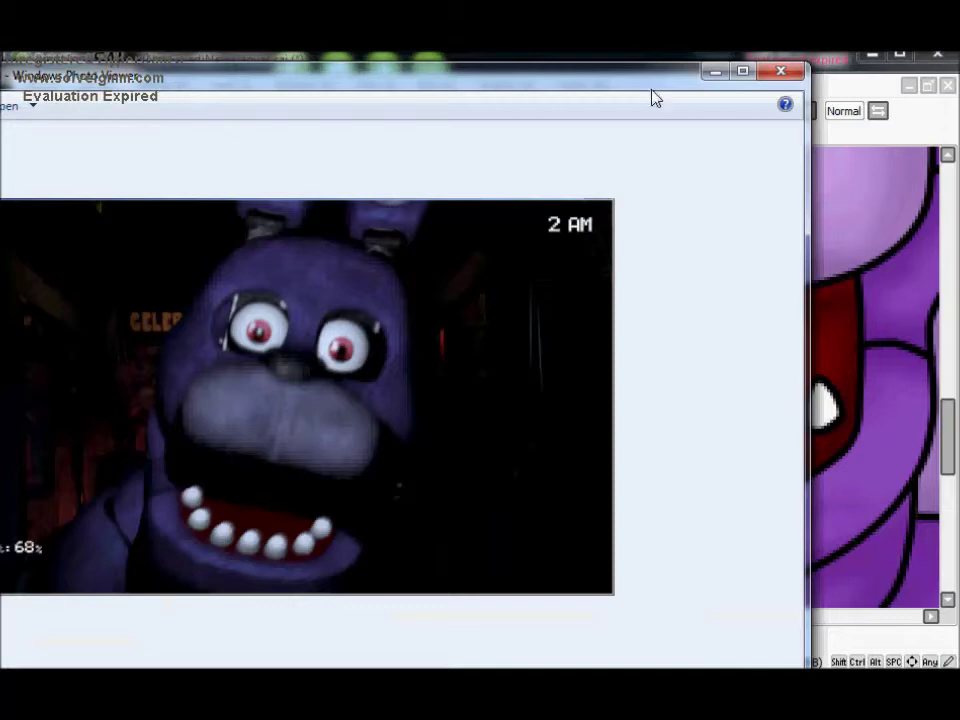
{"action": "left_click", "coordinate": [648, 111]}
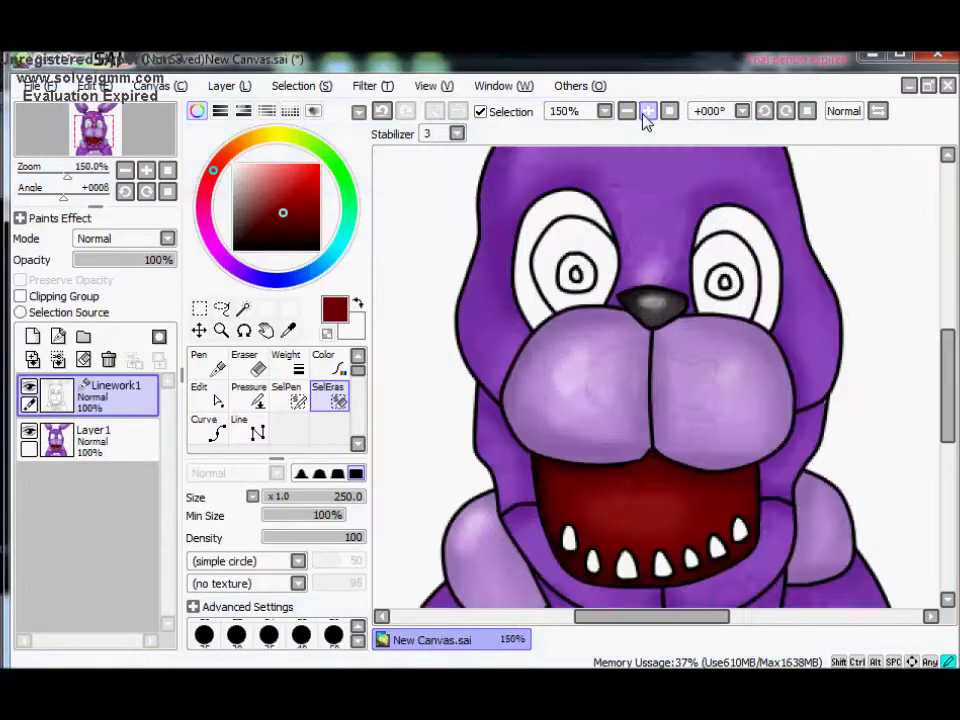
{"action": "left_click", "coordinate": [648, 111]}
{"action": "left_click", "coordinate": [243, 308]}
{"action": "left_click", "coordinate": [423, 268]}
{"action": "left_click", "coordinate": [486, 330]}
{"action": "left_click", "coordinate": [665, 335]}
{"action": "left_click", "coordinate": [818, 292]}
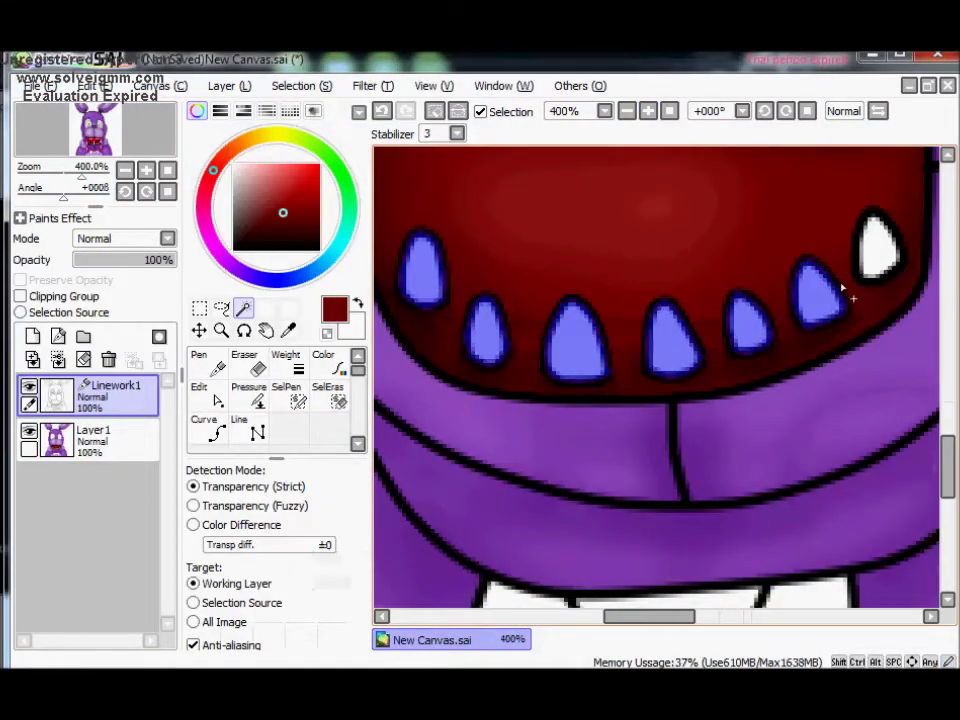
{"action": "left_click", "coordinate": [878, 245]}
{"action": "left_click", "coordinate": [93, 440]}
{"action": "left_click", "coordinate": [249, 362]}
{"action": "scroll", "coordinate": [352, 628], "scroll_direction": "up", "scroll_amount": 5}
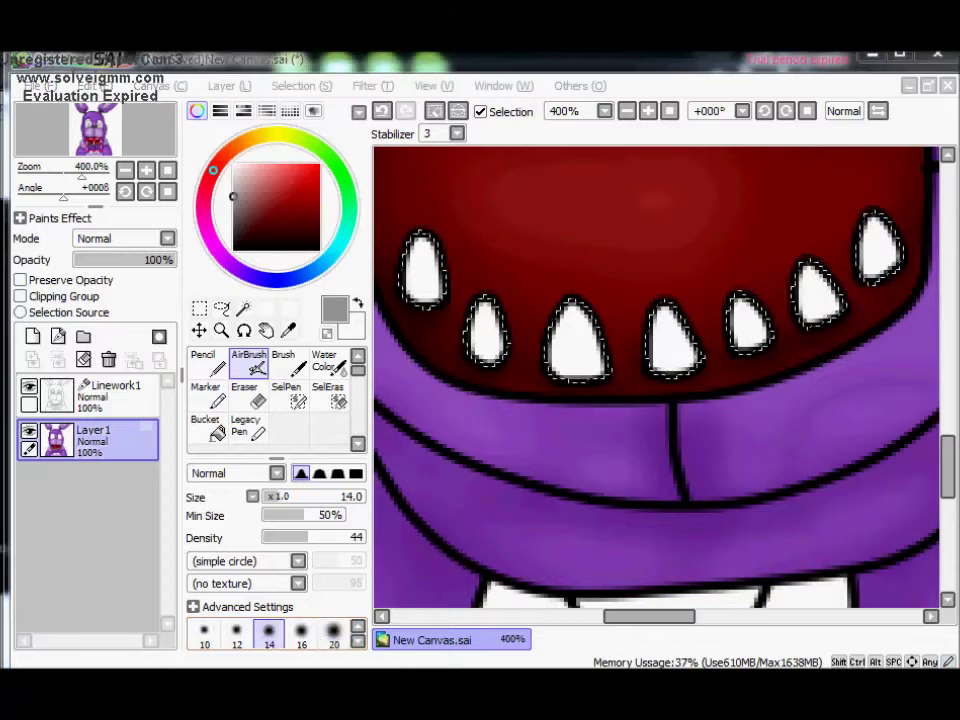
{"action": "key", "text": "bracketleft"}
{"action": "key", "text": "bracketleft"}
{"action": "key", "text": "ctrl+z"}
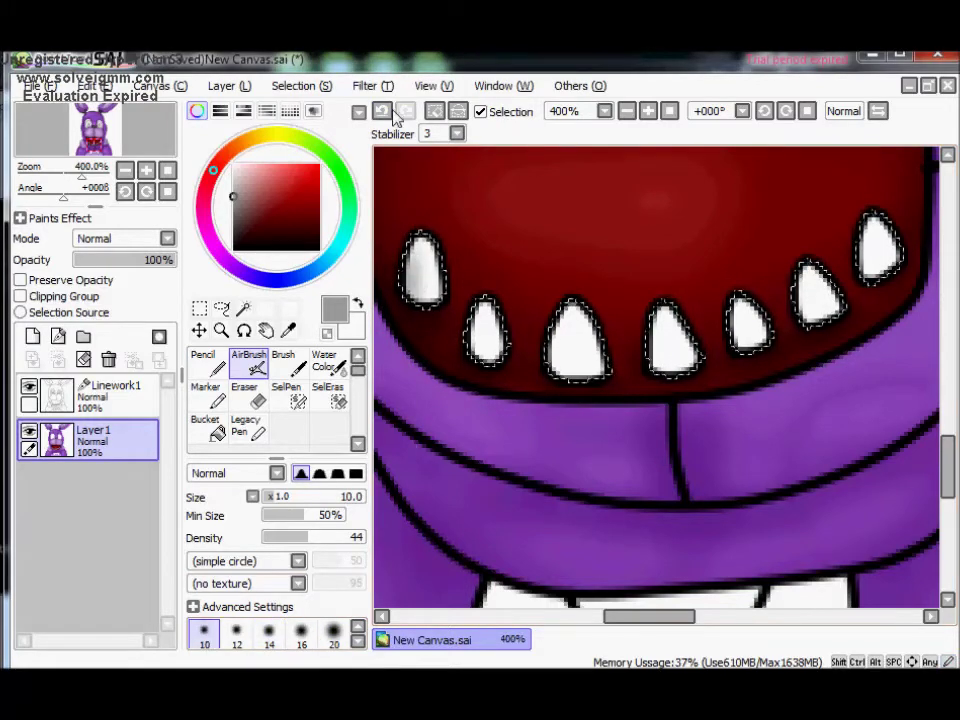
{"action": "left_click", "coordinate": [382, 111]}
Step: Airbrush grey shading along the sides of the teeth and darken their lower edges in darker grey at size 5
{"action": "key", "text": "bracketleft"}
{"action": "left_click_drag", "start_coordinate": [479, 355], "coordinate": [558, 318]}
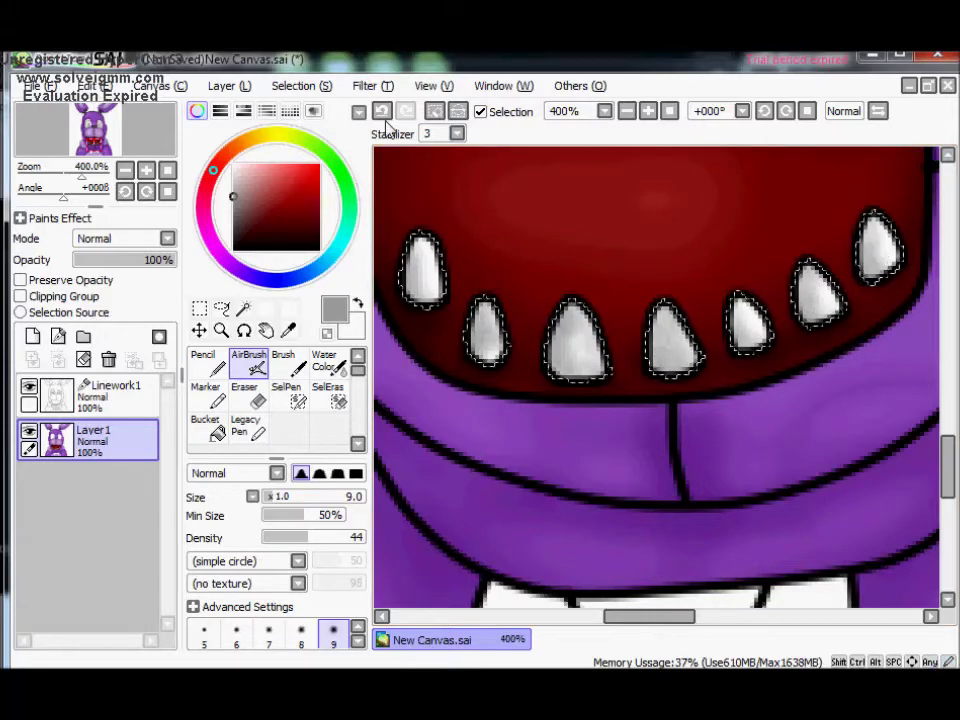
{"action": "key", "text": "bracketleft"}
{"action": "key", "text": "bracketleft"}
{"action": "key", "text": "bracketleft"}
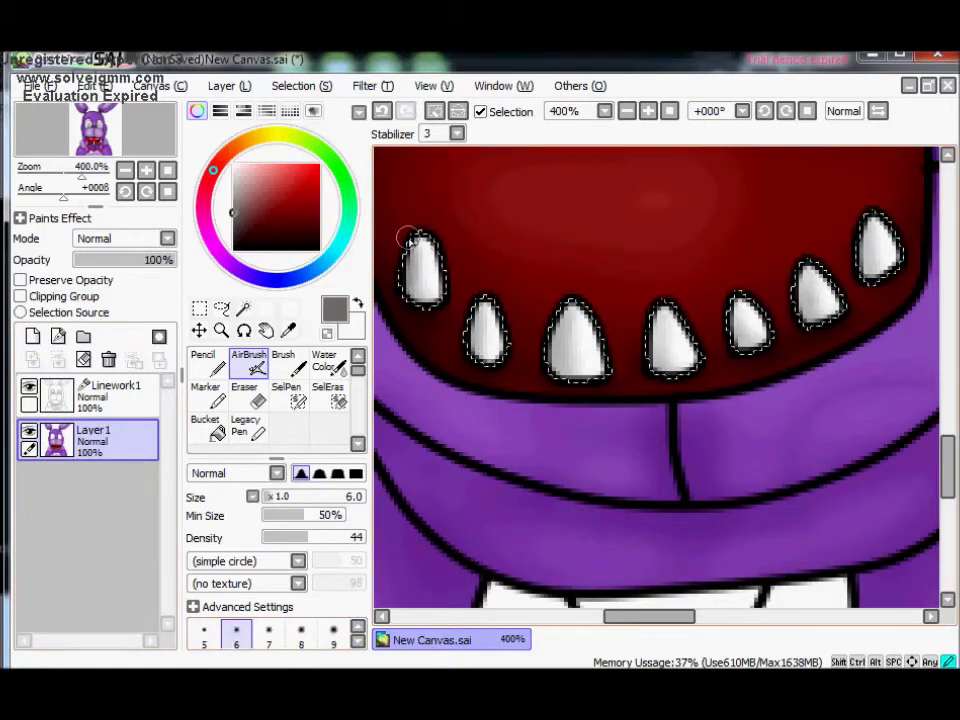
{"action": "left_click", "coordinate": [212, 630]}
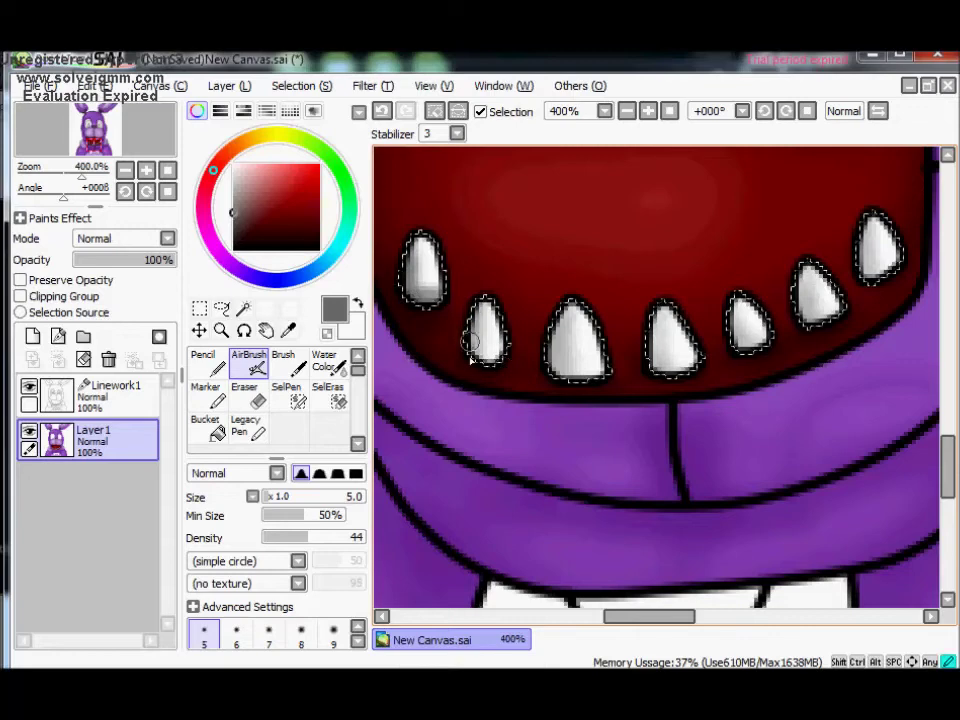
{"action": "left_click_drag", "start_coordinate": [552, 352], "coordinate": [587, 380]}
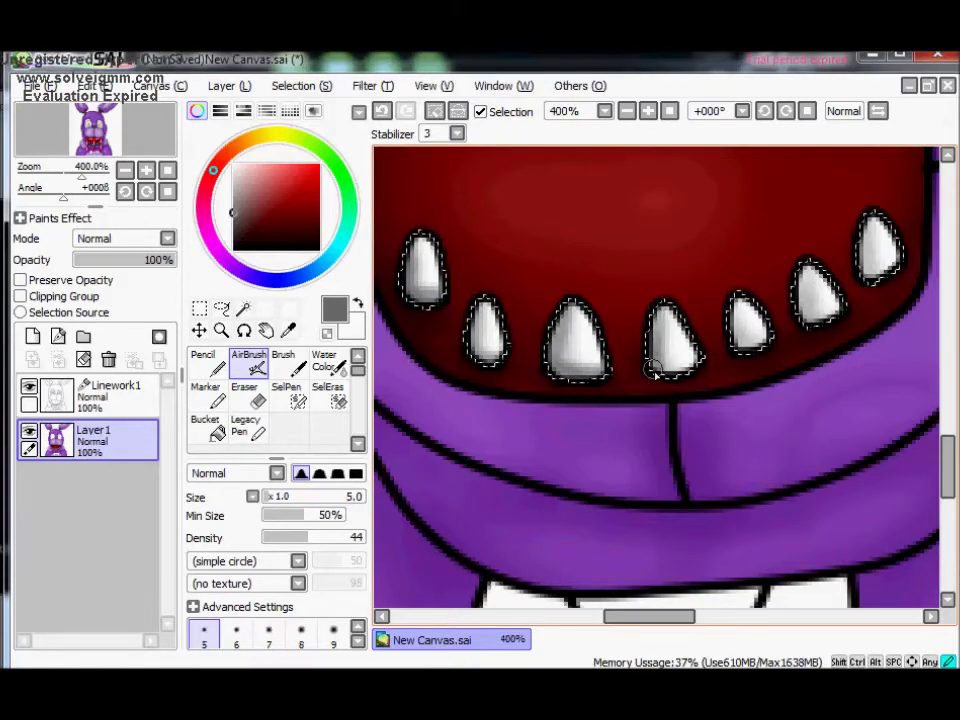
Step: Select the bow tie's knot and both wings on Linework1 with the Magic Wand and fill them red on Layer1 with the Bucket
{"action": "left_click", "coordinate": [115, 390]}
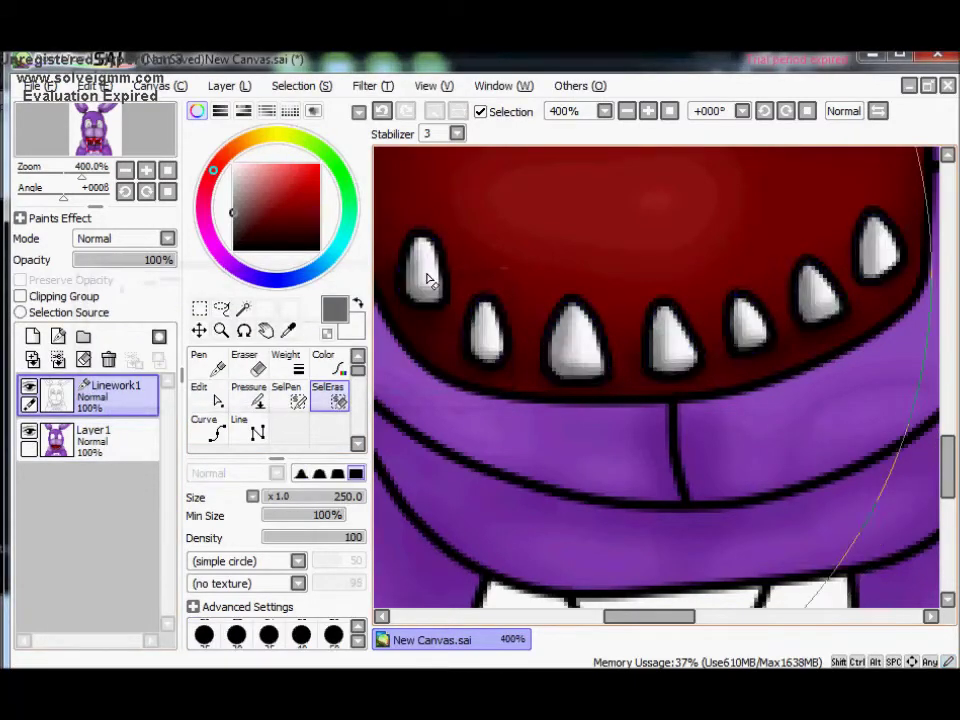
{"action": "left_click", "coordinate": [626, 110]}
{"action": "left_click", "coordinate": [626, 110]}
{"action": "left_click", "coordinate": [648, 110]}
{"action": "left_click", "coordinate": [648, 110]}
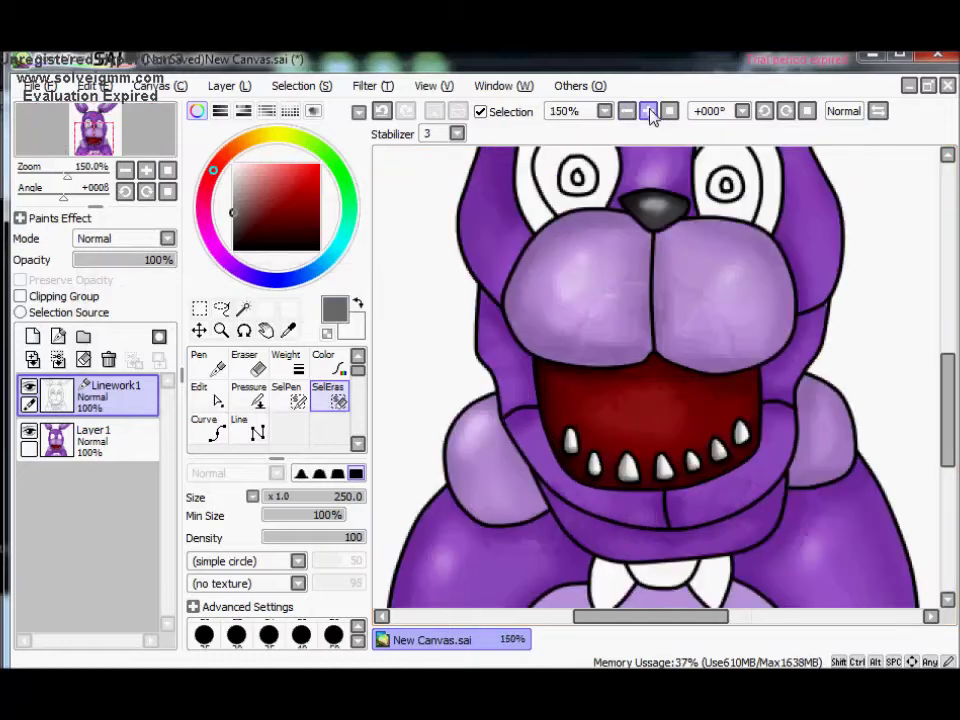
{"action": "left_click", "coordinate": [648, 110]}
{"action": "left_click", "coordinate": [295, 185]}
{"action": "left_click", "coordinate": [242, 308]}
{"action": "left_click", "coordinate": [647, 467]}
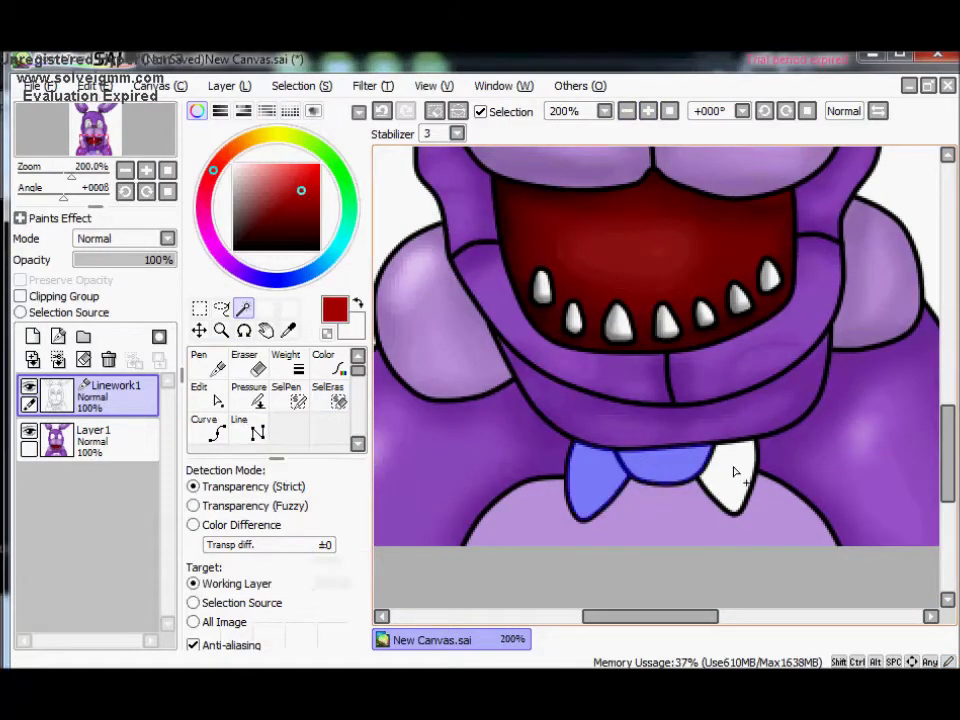
{"action": "left_click", "coordinate": [93, 440]}
{"action": "left_click", "coordinate": [205, 425]}
{"action": "left_click", "coordinate": [650, 475]}
{"action": "left_click", "coordinate": [626, 110]}
{"action": "left_click", "coordinate": [626, 110]}
{"action": "left_click", "coordinate": [626, 110]}
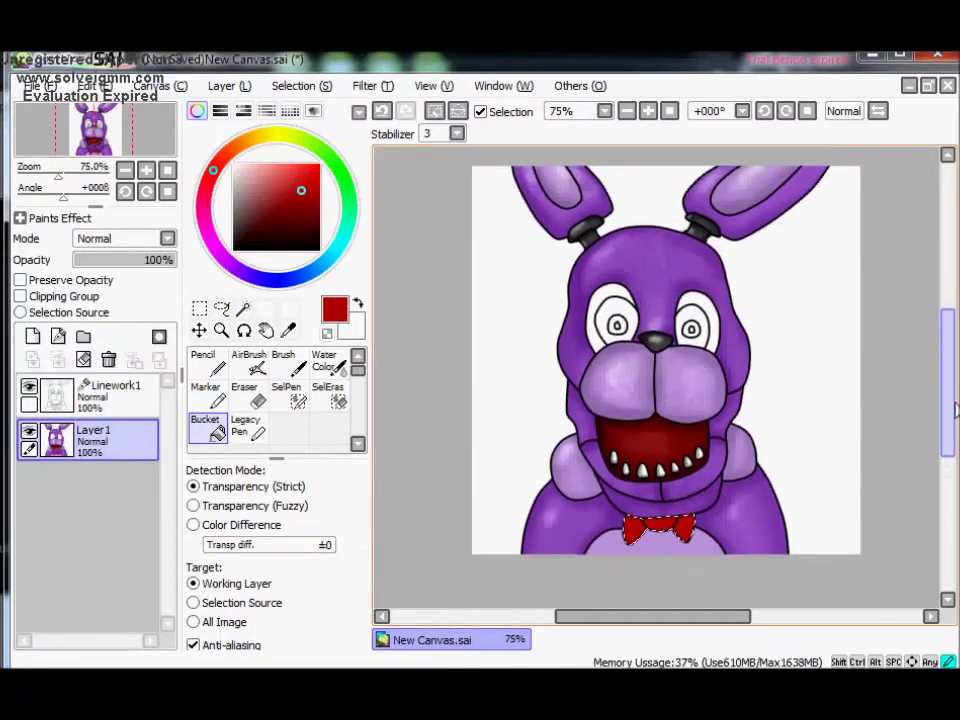
Step: Airbrush dark red shading along the edges of the bow tie's wings and knot on Layer1 at size 12
{"action": "left_click", "coordinate": [648, 110]}
{"action": "left_click", "coordinate": [648, 110]}
{"action": "left_click", "coordinate": [648, 110]}
{"action": "left_click", "coordinate": [648, 110]}
{"action": "left_click", "coordinate": [648, 110]}
{"action": "left_click", "coordinate": [304, 226]}
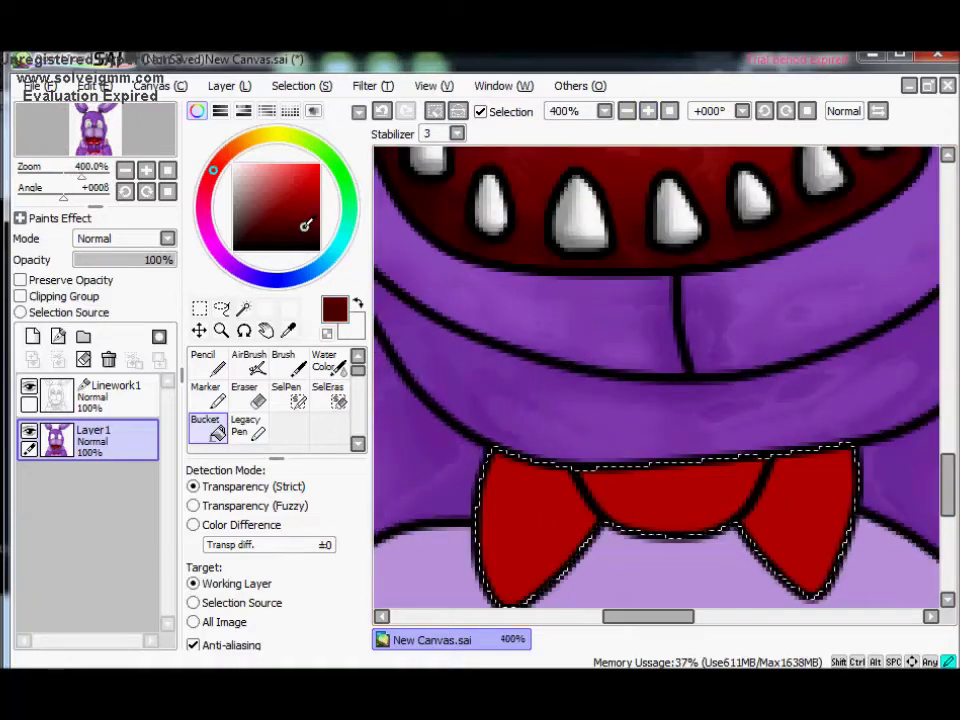
{"action": "left_click", "coordinate": [244, 395]}
{"action": "key", "text": "ctrl+z"}
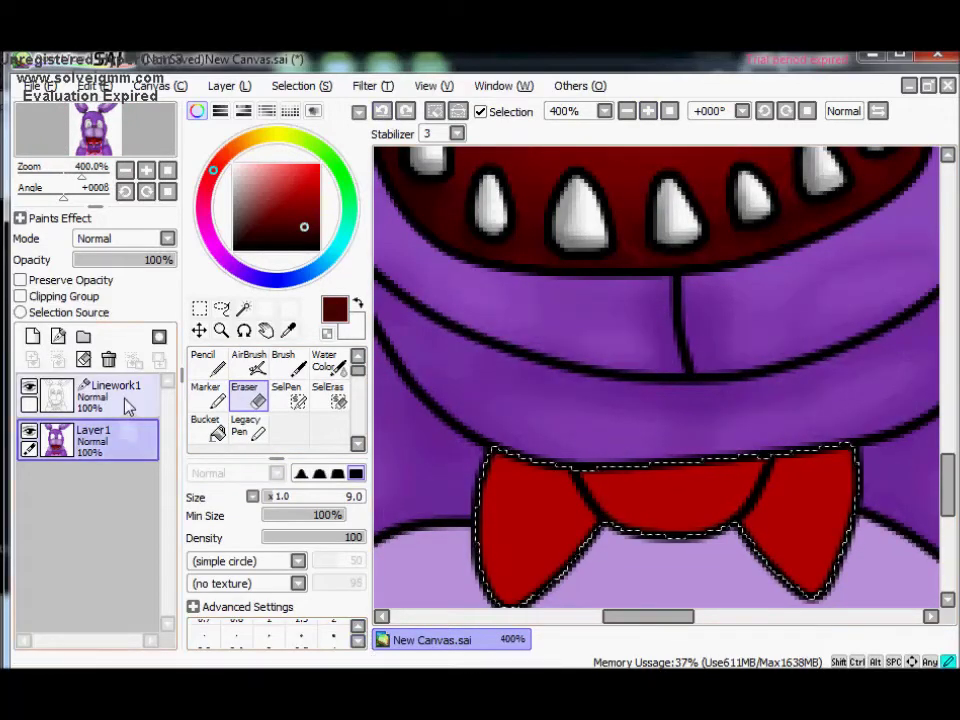
{"action": "key", "text": "v"}
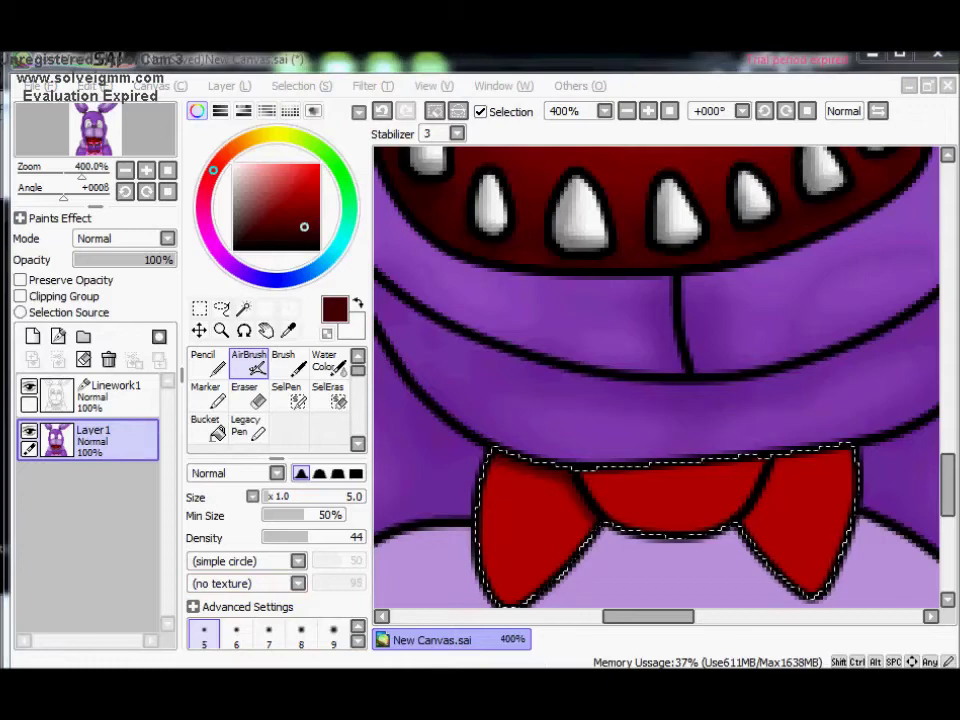
{"action": "left_click", "coordinate": [357, 641]}
{"action": "left_click", "coordinate": [301, 631]}
{"action": "left_click", "coordinate": [236, 631]}
{"action": "left_click_drag", "start_coordinate": [498, 490], "coordinate": [673, 476]}
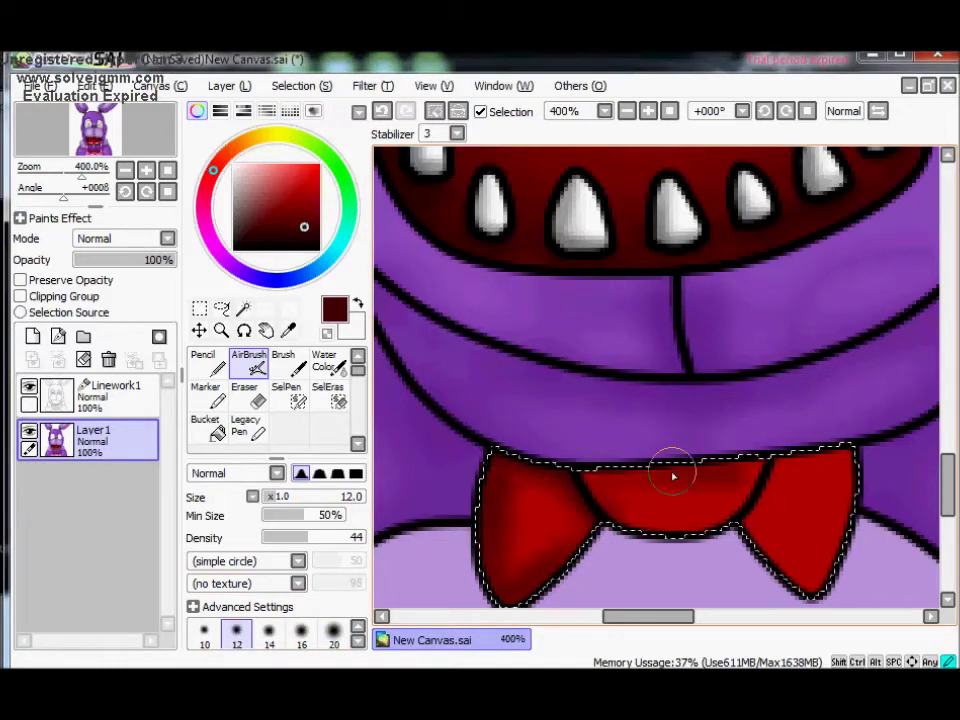
Step: Airbrush soft light pink highlights on the bow tie's two wings and knot and set the brush size to 20
{"action": "left_click", "coordinate": [507, 512], "text": "alt"}
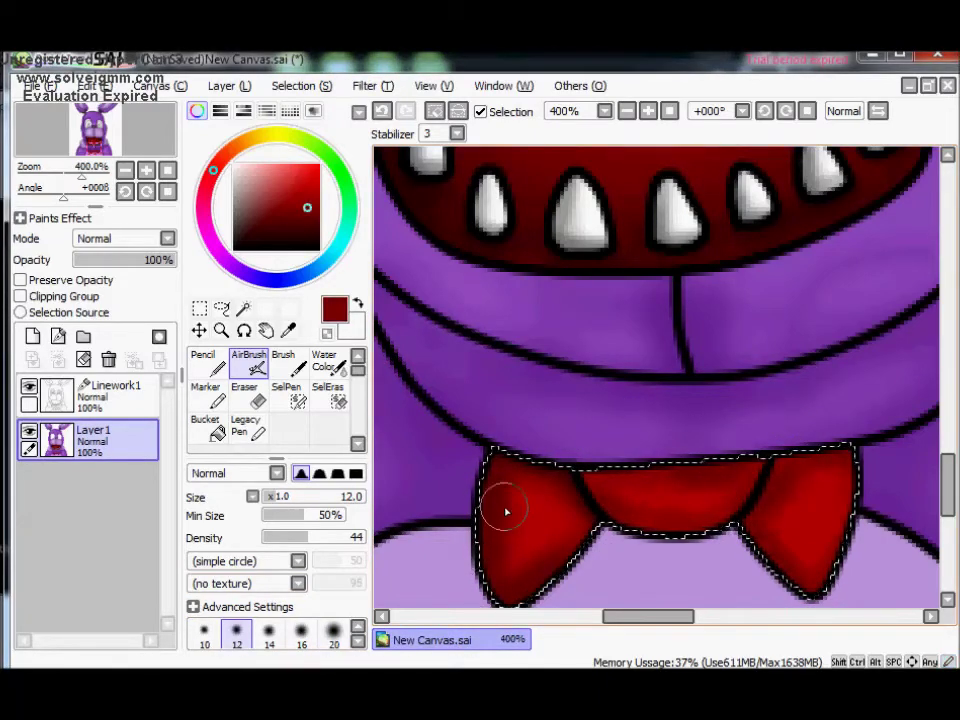
{"action": "left_click", "coordinate": [690, 502], "text": "alt"}
{"action": "left_click_drag", "start_coordinate": [495, 512], "coordinate": [507, 493]}
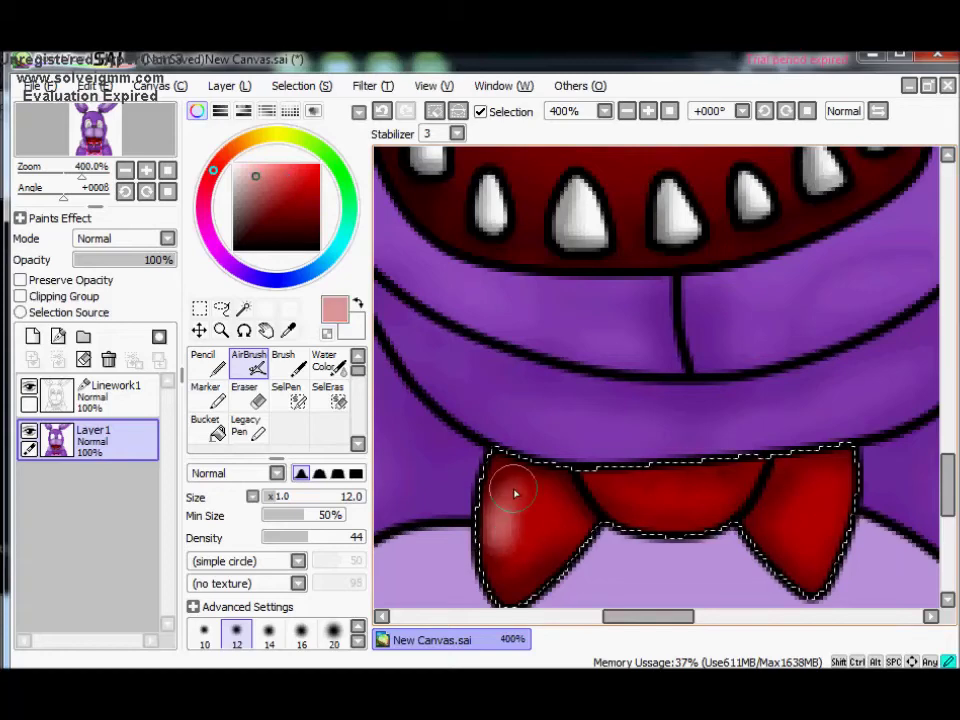
{"action": "left_click", "coordinate": [778, 497], "text": "alt"}
{"action": "left_click", "coordinate": [334, 632]}
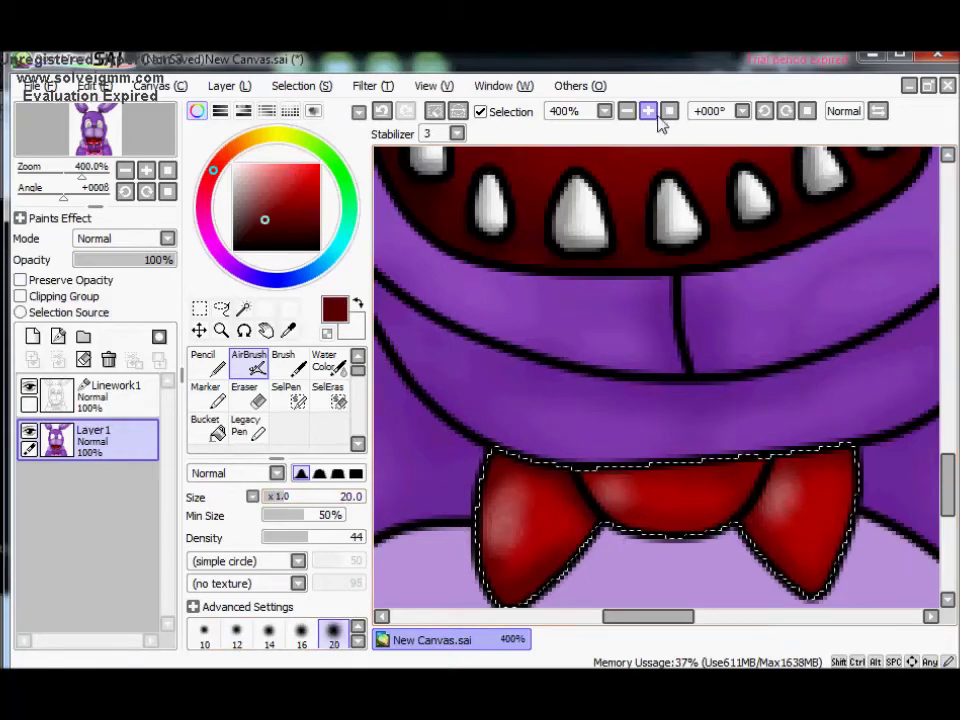
Step: Select the rims around both eyes on Linework1 with the Magic Wand
{"action": "left_click", "coordinate": [658, 113]}
{"action": "left_click", "coordinate": [115, 395]}
{"action": "scroll", "coordinate": [945, 439], "scroll_direction": "up", "scroll_amount": 5}
{"action": "key", "text": "alt+Tab"}
{"action": "left_click", "coordinate": [781, 70]}
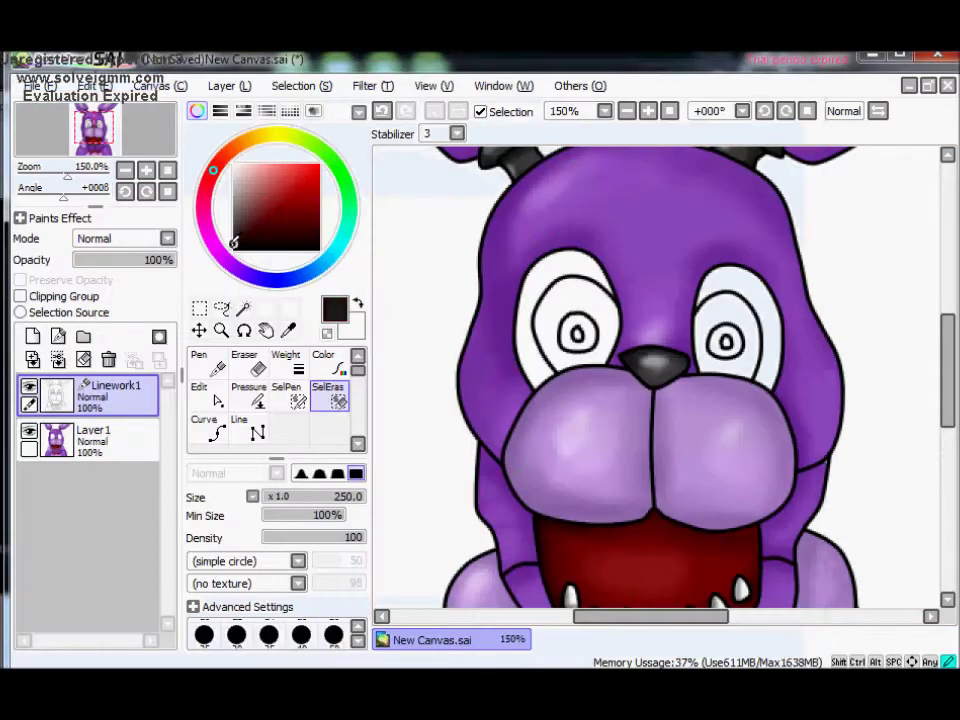
{"action": "left_click", "coordinate": [244, 307]}
{"action": "left_click", "coordinate": [565, 285]}
{"action": "scroll", "coordinate": [640, 380], "scroll_direction": "up", "scroll_amount": 3}
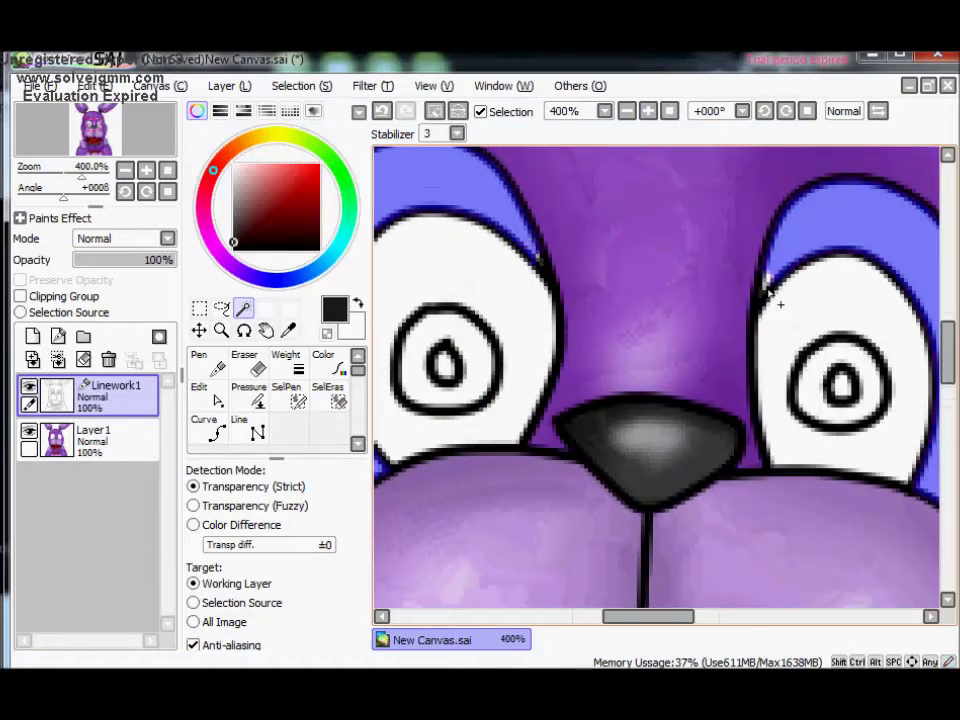
Step: Fill the selected eye rims near-black on Layer1 with the Bucket
{"action": "left_click", "coordinate": [626, 110]}
{"action": "left_click", "coordinate": [93, 435]}
{"action": "left_click", "coordinate": [207, 425]}
{"action": "left_click", "coordinate": [540, 330]}
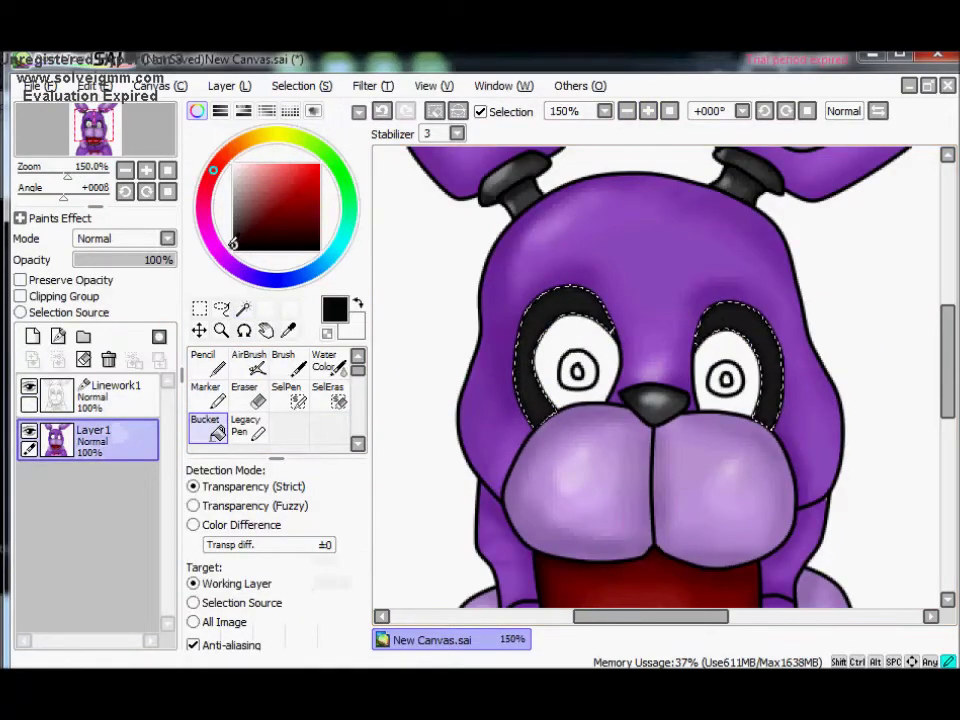
Step: Airbrush black shading over the eye rims on Layer1 at size 12
{"action": "left_click", "coordinate": [249, 362]}
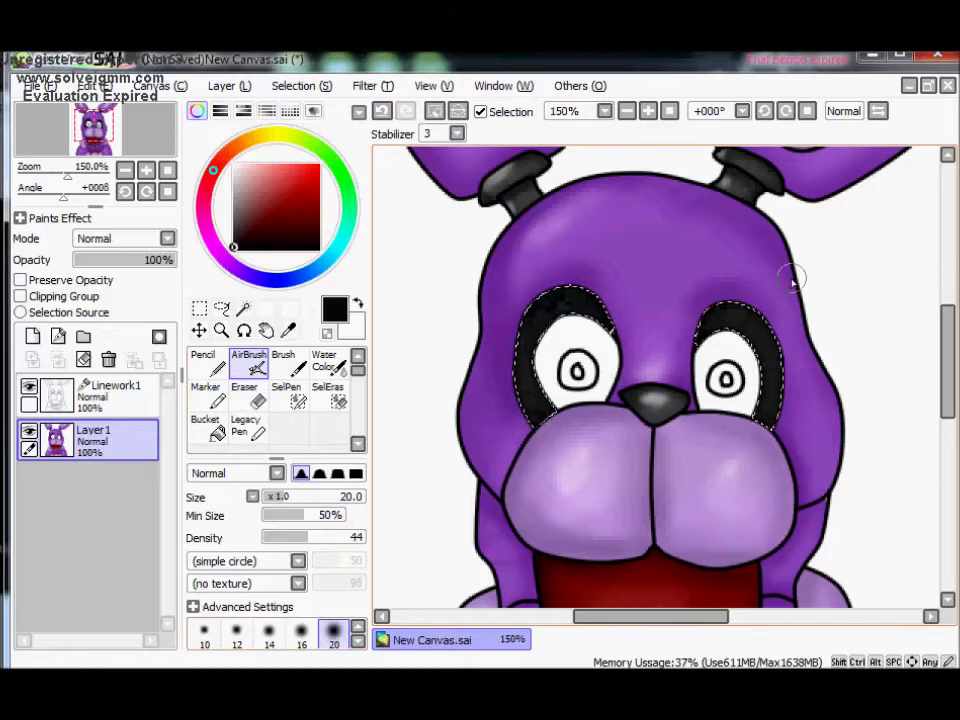
{"action": "key", "text": "bracketleft"}
{"action": "key", "text": "bracketleft"}
{"action": "key", "text": "bracketleft"}
{"action": "left_click_drag", "start_coordinate": [521, 305], "coordinate": [517, 368]}
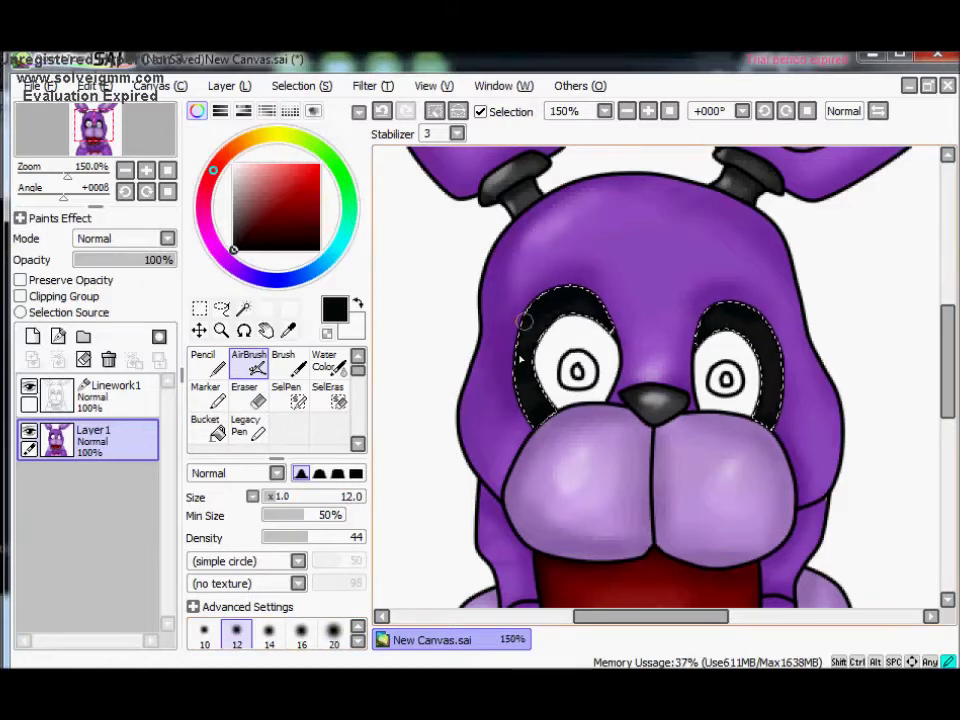
{"action": "key", "text": "x"}
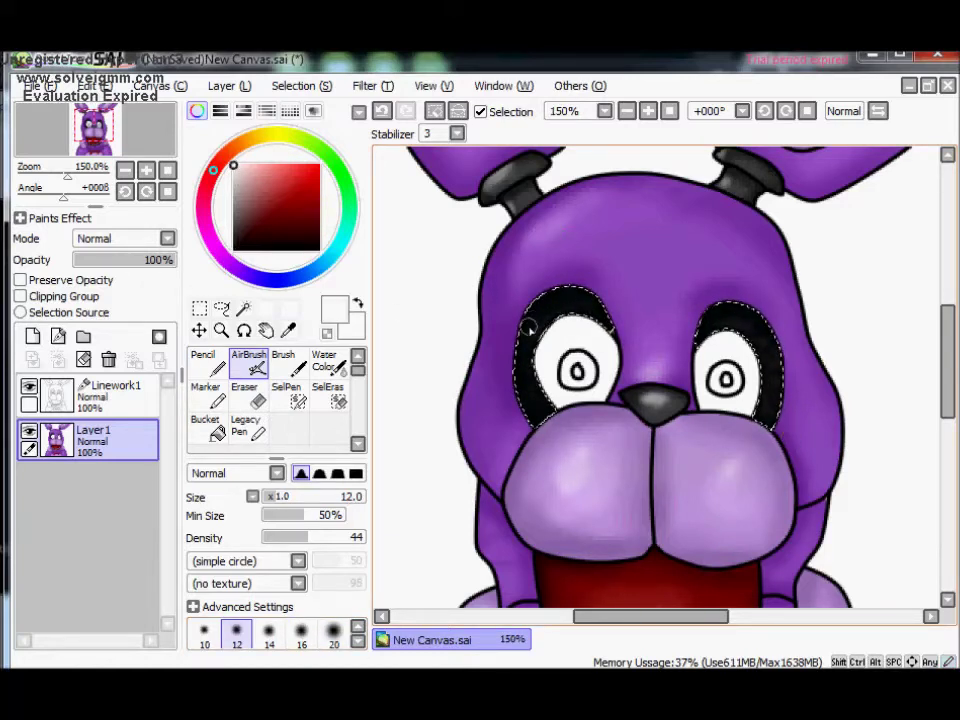
Step: Airbrush grey highlights on the upper part of both eye rims at size 20 and undo the surplus strokes
{"action": "key", "text": "x"}
{"action": "key", "text": "bracketright"}
{"action": "key", "text": "bracketright"}
{"action": "key", "text": "bracketright"}
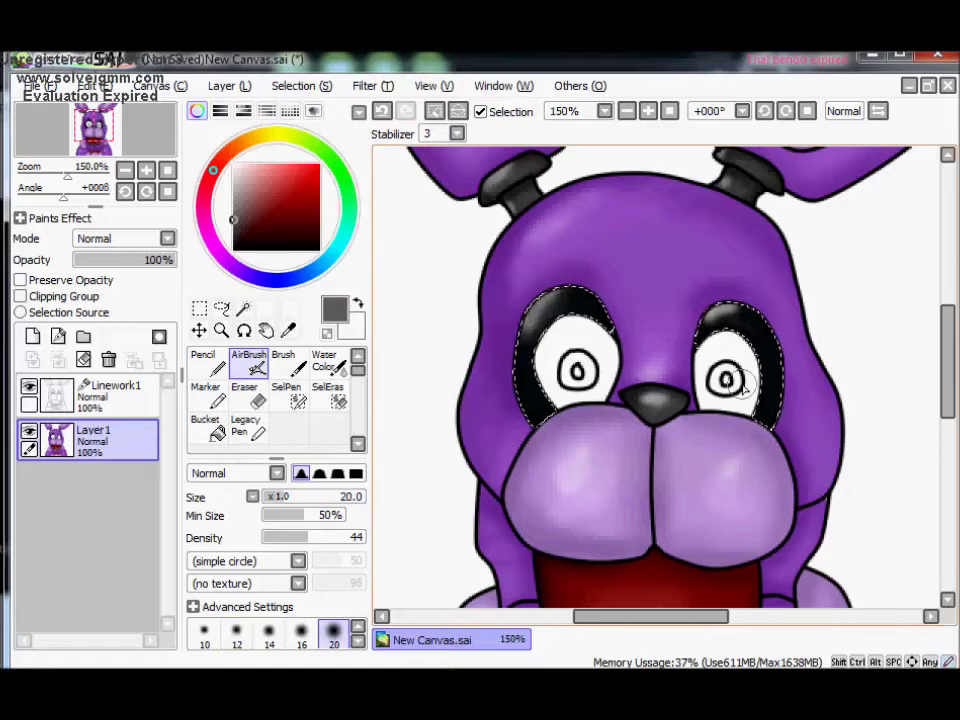
{"action": "left_click", "coordinate": [388, 110]}
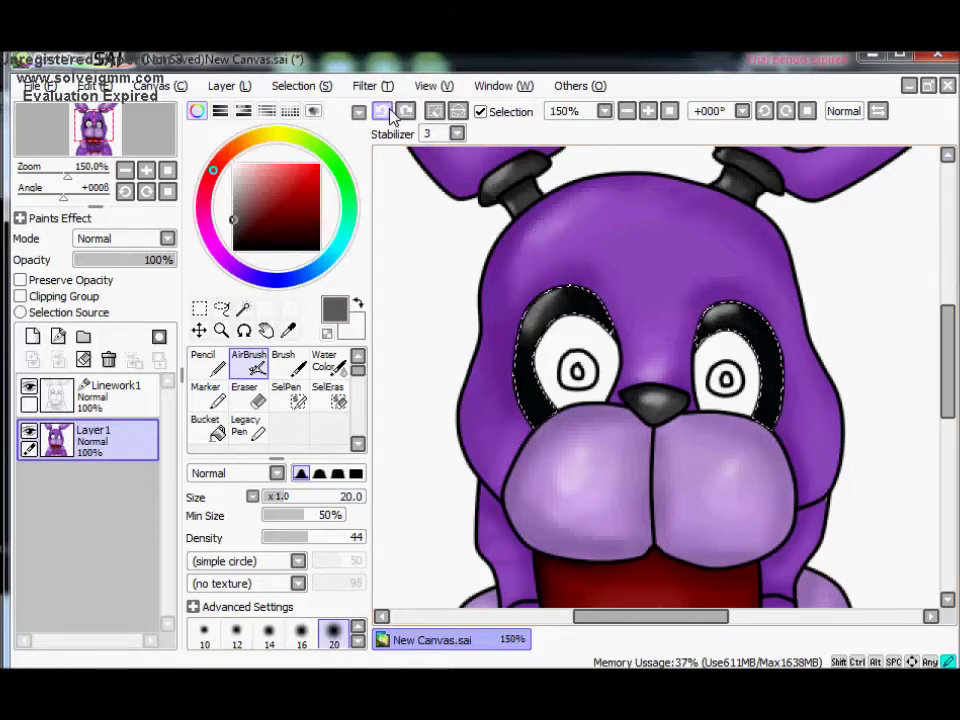
Step: Touch up the inner corners of both eye rims in black on Linework1 with the Pen at size 2
{"action": "left_click", "coordinate": [110, 395]}
{"action": "left_click", "coordinate": [648, 110]}
{"action": "left_click", "coordinate": [648, 110]}
{"action": "left_click", "coordinate": [648, 110]}
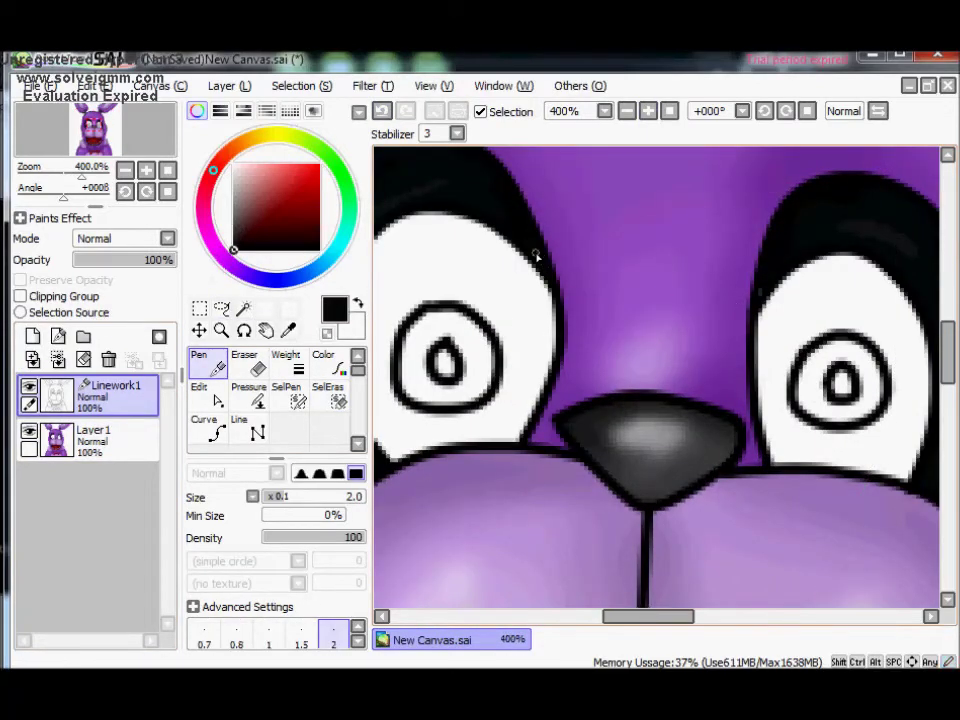
{"action": "scroll", "coordinate": [758, 293], "scroll_direction": "down", "scroll_amount": 2}
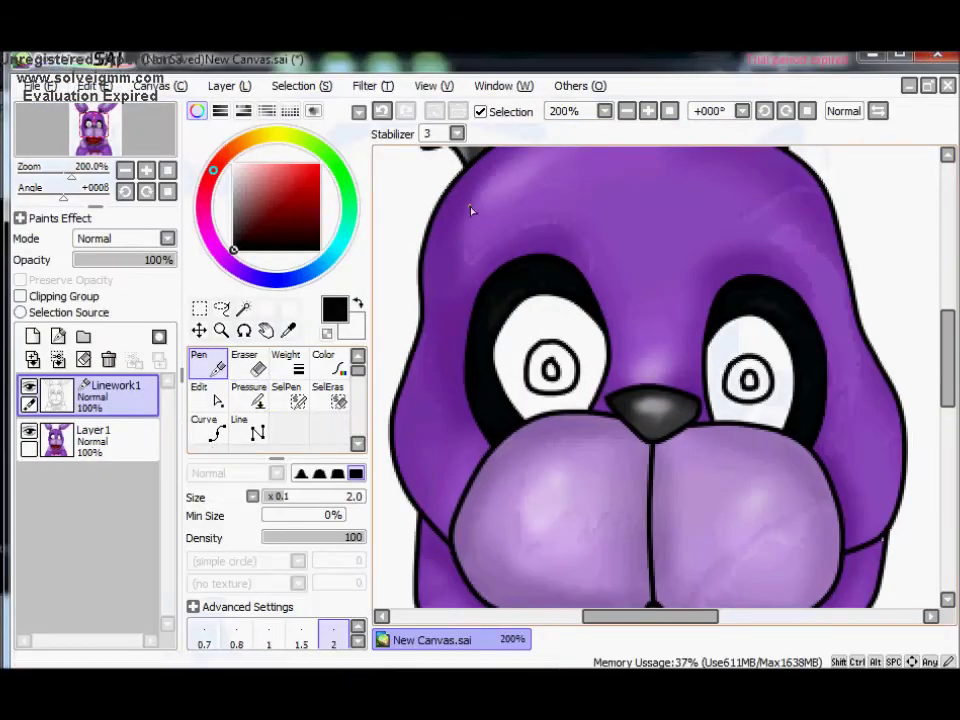
Step: Select both irises on Linework1 with the Magic Wand and fill them red on Layer1 with the Bucket
{"action": "left_click", "coordinate": [648, 111]}
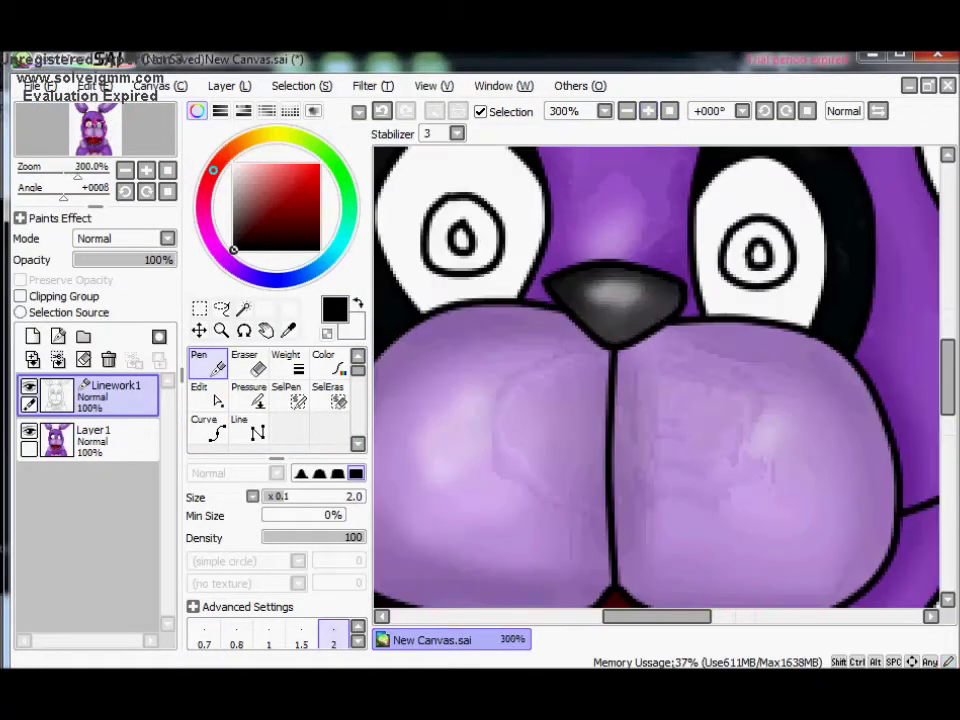
{"action": "scroll", "coordinate": [656, 377], "scroll_direction": "left", "scroll_amount": 5}
{"action": "left_click", "coordinate": [282, 189]}
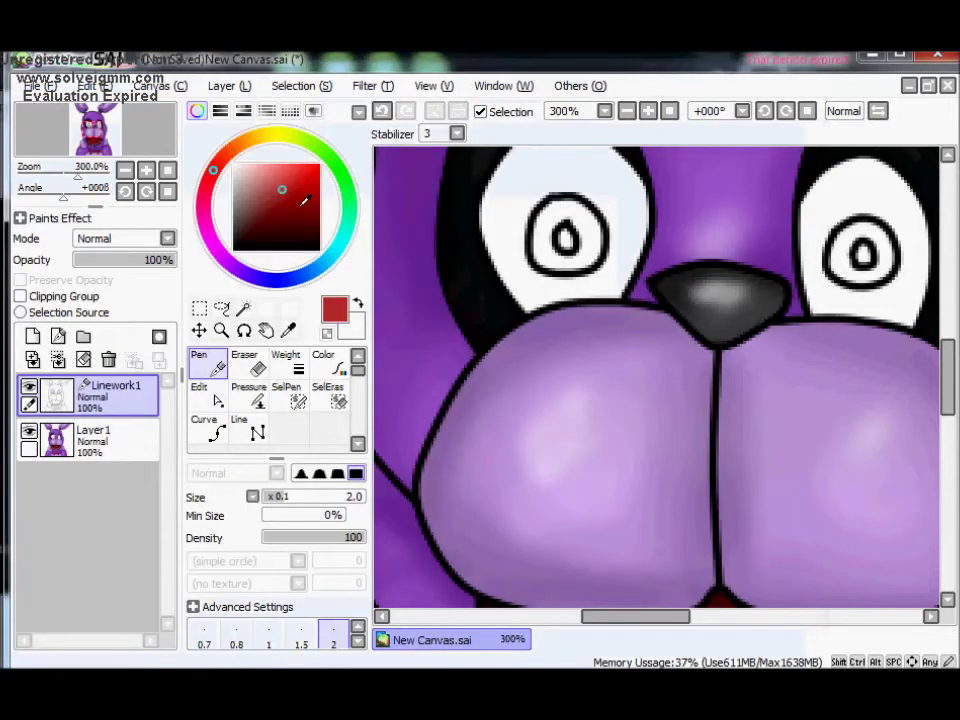
{"action": "left_click", "coordinate": [244, 308]}
{"action": "left_click", "coordinate": [591, 229]}
{"action": "left_click", "coordinate": [860, 250]}
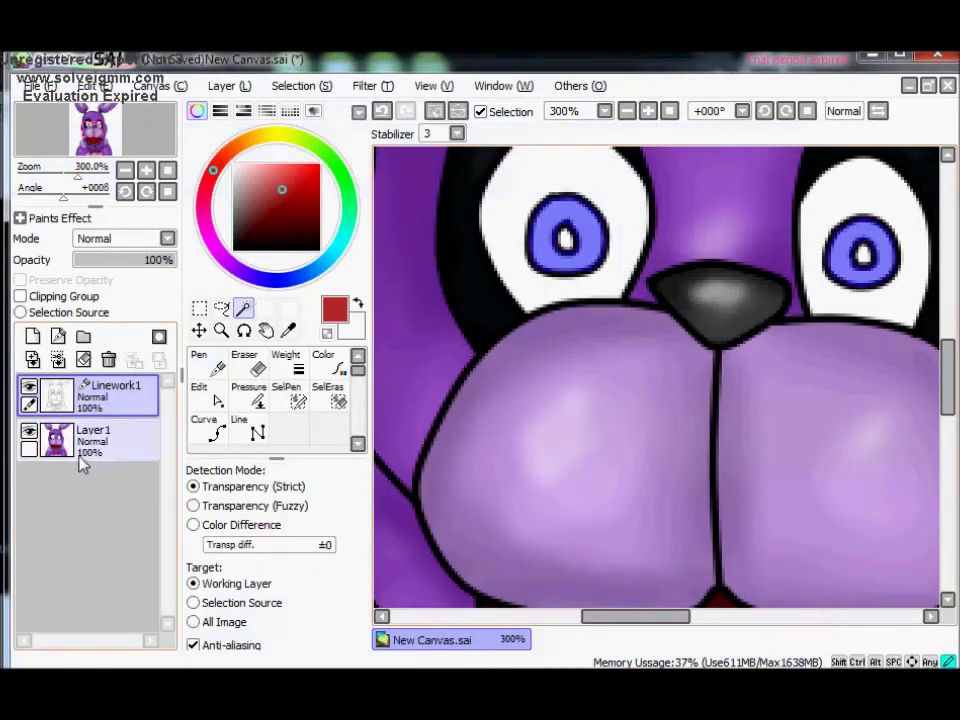
{"action": "left_click", "coordinate": [83, 455]}
{"action": "left_click", "coordinate": [205, 425]}
{"action": "left_click", "coordinate": [566, 240]}
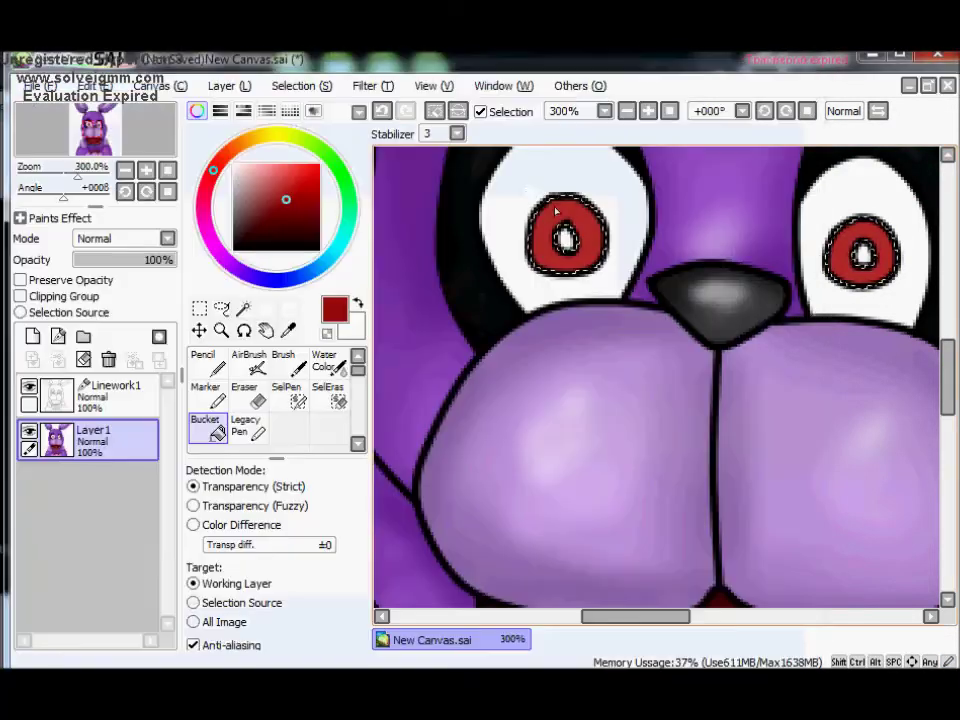
Step: Airbrush dark red shading and lighter red highlights on both irises at size 12
{"action": "left_click", "coordinate": [575, 265], "text": "alt"}
{"action": "key", "text": "v"}
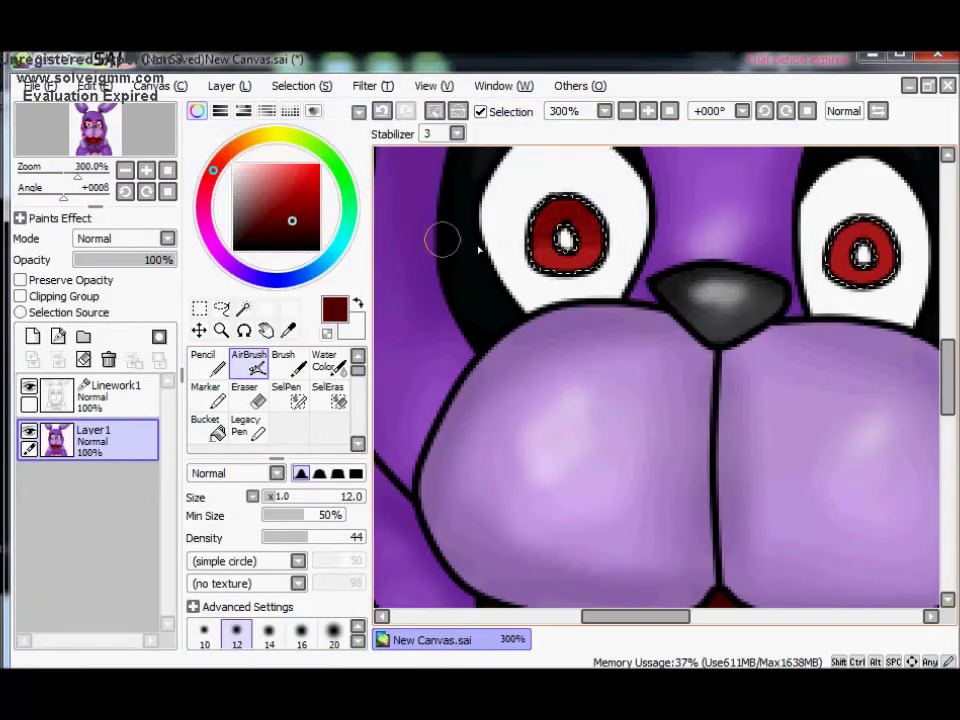
{"action": "left_click", "coordinate": [566, 235], "text": "alt"}
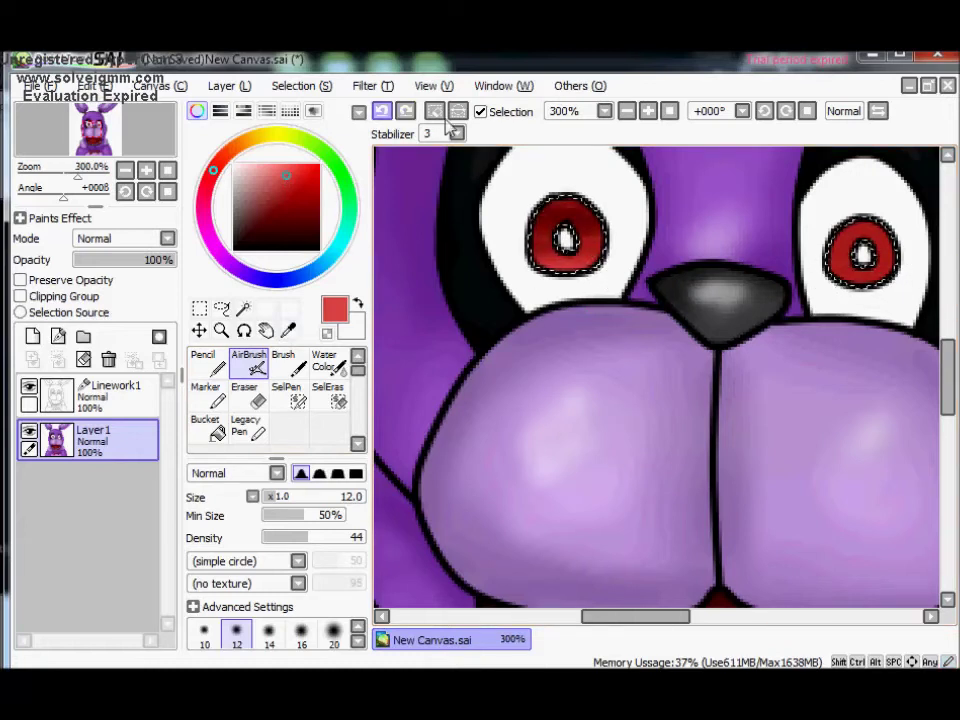
{"action": "left_click", "coordinate": [838, 248], "text": "alt"}
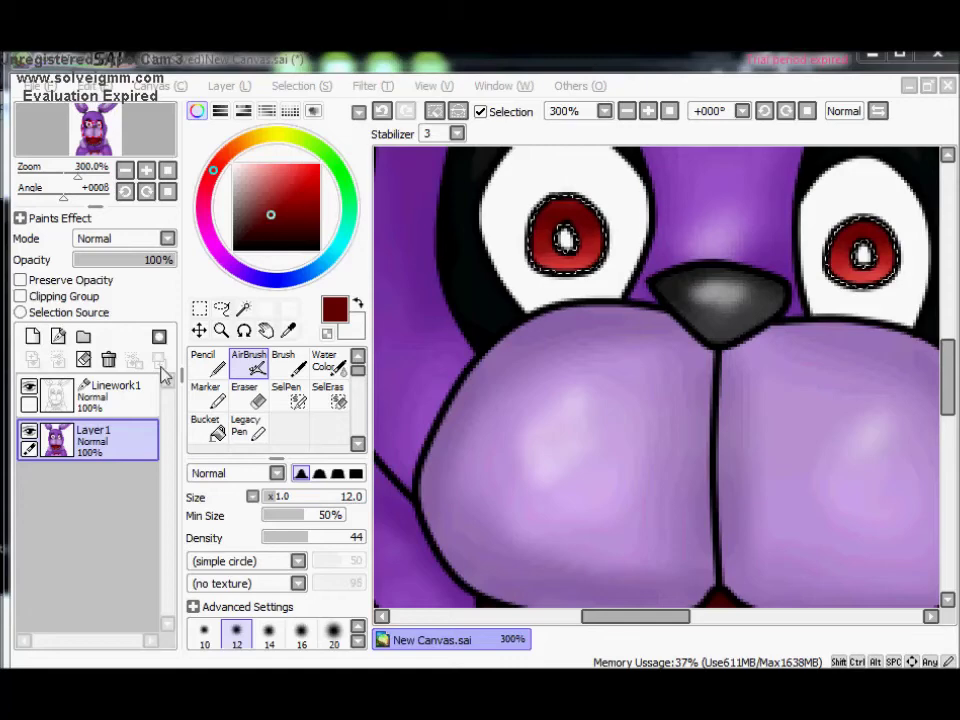
Step: Select both pupils on Linework1 with the Magic Wand, fill them black on Layer1, and clear the selection
{"action": "left_click", "coordinate": [110, 395]}
{"action": "left_click", "coordinate": [330, 396]}
{"action": "left_click", "coordinate": [243, 309]}
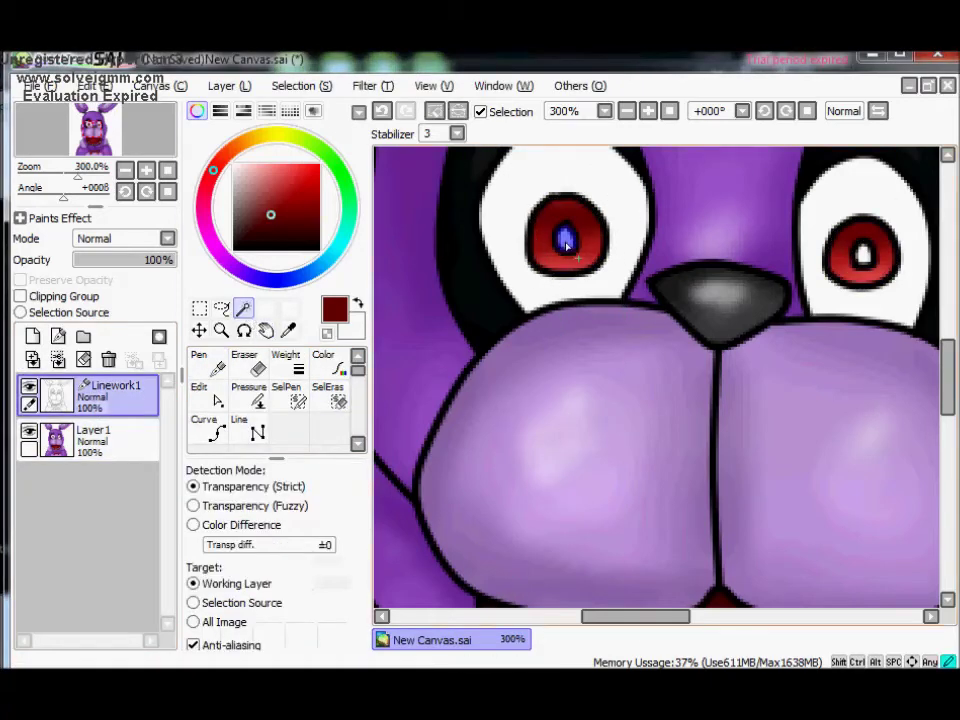
{"action": "left_click", "coordinate": [117, 456]}
{"action": "left_click", "coordinate": [110, 395]}
{"action": "left_click", "coordinate": [330, 396]}
Step: Select the whole background around the character on Linework1 with the Magic Wand and make Layer1 active
{"action": "left_click", "coordinate": [627, 111]}
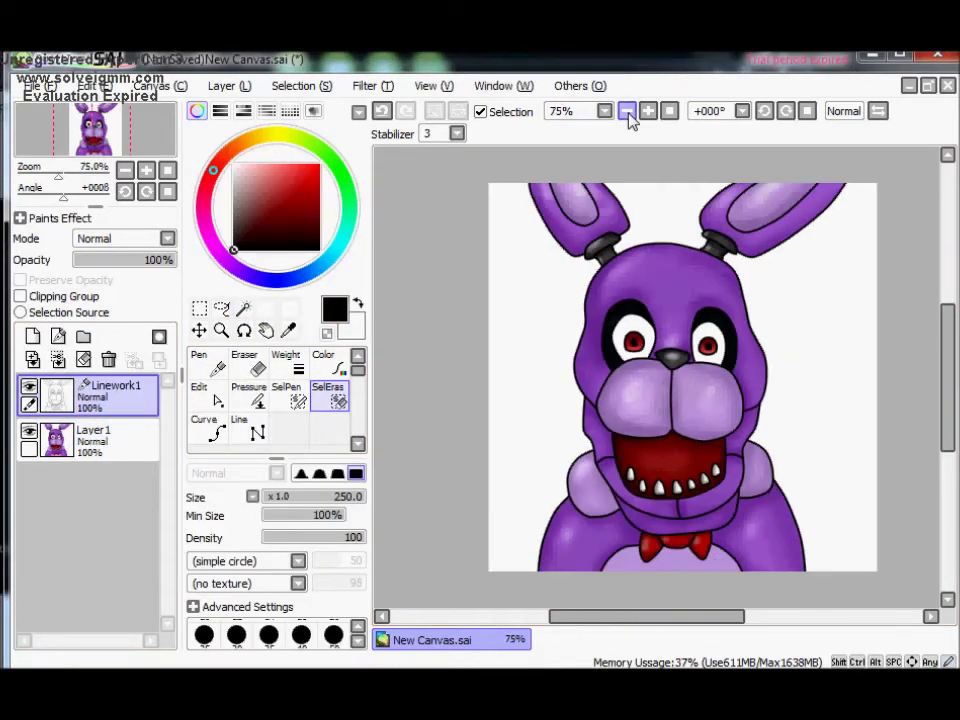
{"action": "left_click", "coordinate": [243, 309]}
{"action": "left_click", "coordinate": [788, 349]}
{"action": "left_click", "coordinate": [115, 445]}
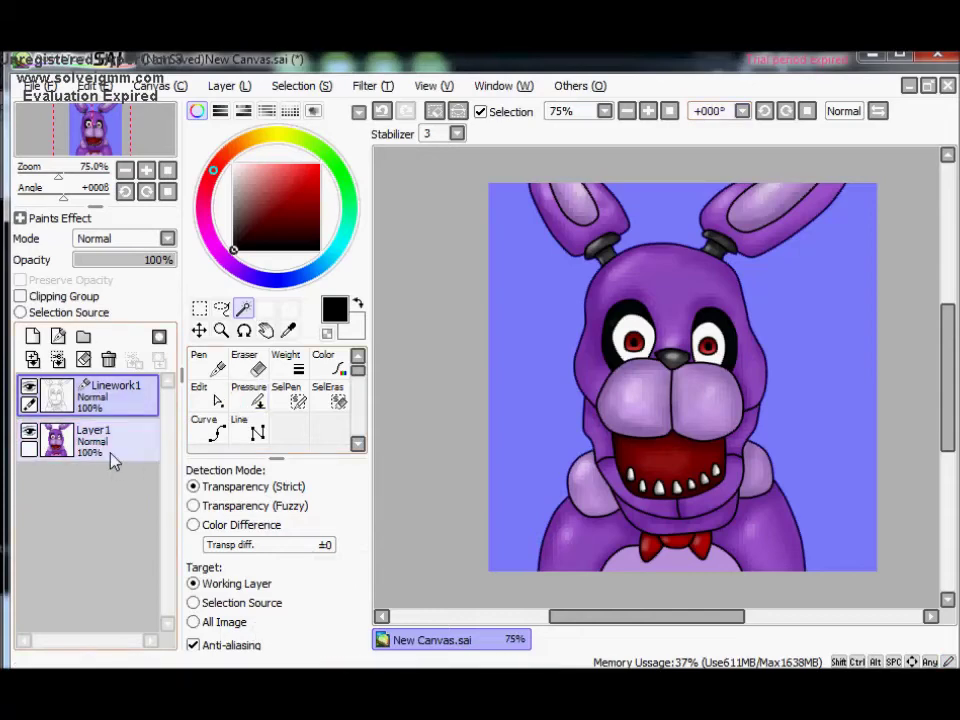
Step: Airbrush the selected background in black and dark grey with broad strokes on Layer1
{"action": "scroll", "coordinate": [290, 630], "scroll_direction": "down", "scroll_amount": 3}
{"action": "left_click", "coordinate": [332, 632]}
{"action": "left_click_drag", "start_coordinate": [640, 200], "coordinate": [443, 389]}
{"action": "scroll", "coordinate": [290, 630], "scroll_direction": "down", "scroll_amount": 3}
{"action": "left_click", "coordinate": [332, 632]}
{"action": "mouse_move", "coordinate": [497, 180]}
{"action": "left_mouse_down"}
{"action": "mouse_move", "coordinate": [514, 240]}
{"action": "mouse_move", "coordinate": [948, 373]}
{"action": "left_mouse_up"}
Step: Airbrush red and dark red patches over the background and reduce the brush to size 20
{"action": "left_click", "coordinate": [297, 199]}
{"action": "left_click_drag", "start_coordinate": [497, 274], "coordinate": [860, 300]}
{"action": "left_click", "coordinate": [236, 632]}
{"action": "left_click", "coordinate": [304, 229]}
{"action": "scroll", "coordinate": [290, 630], "scroll_direction": "up", "scroll_amount": 5}
{"action": "left_click", "coordinate": [334, 632]}
{"action": "scroll", "coordinate": [290, 630], "scroll_direction": "up", "scroll_amount": 2}
{"action": "left_click", "coordinate": [334, 632]}
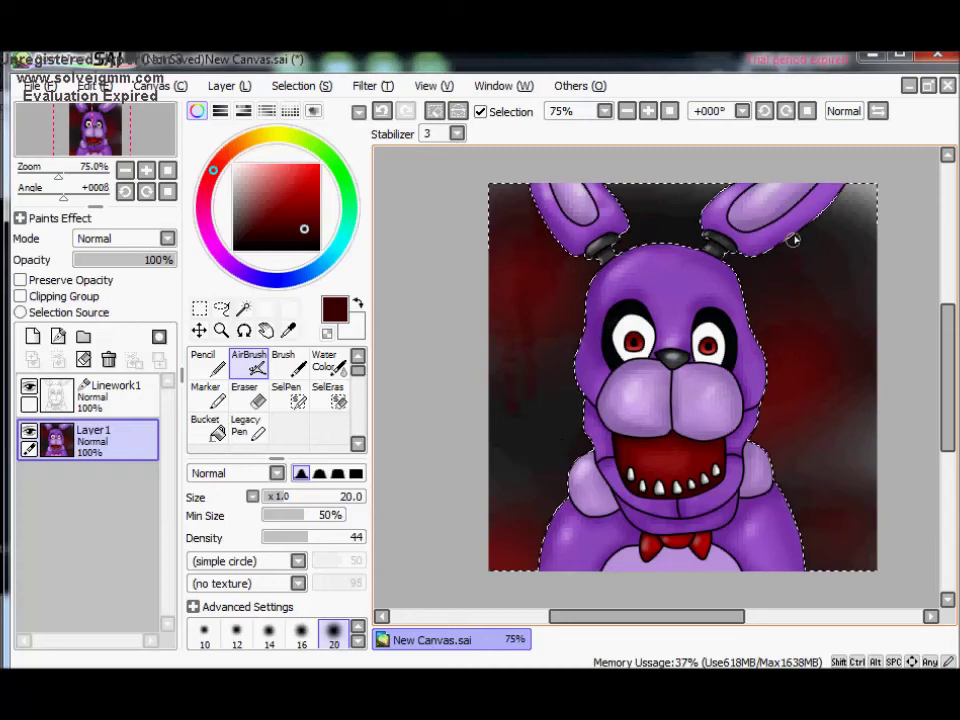
Step: Blend the background's red and grey patches with dark red airbrushing at size 50 and larger, and return to Linework1
{"action": "key", "text": "bracketright"}
{"action": "key", "text": "bracketright"}
{"action": "key", "text": "bracketright"}
{"action": "key", "text": "bracketright"}
{"action": "key", "text": "bracketright"}
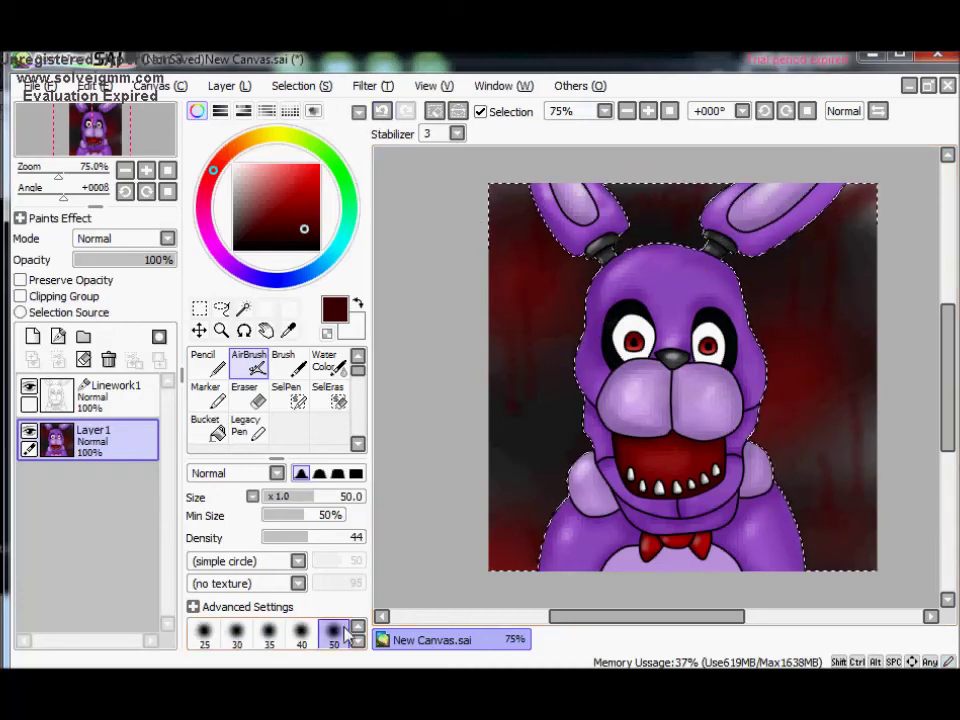
{"action": "key", "text": "bracketright"}
{"action": "key", "text": "bracketright"}
{"action": "key", "text": "bracketright"}
{"action": "key", "text": "bracketright"}
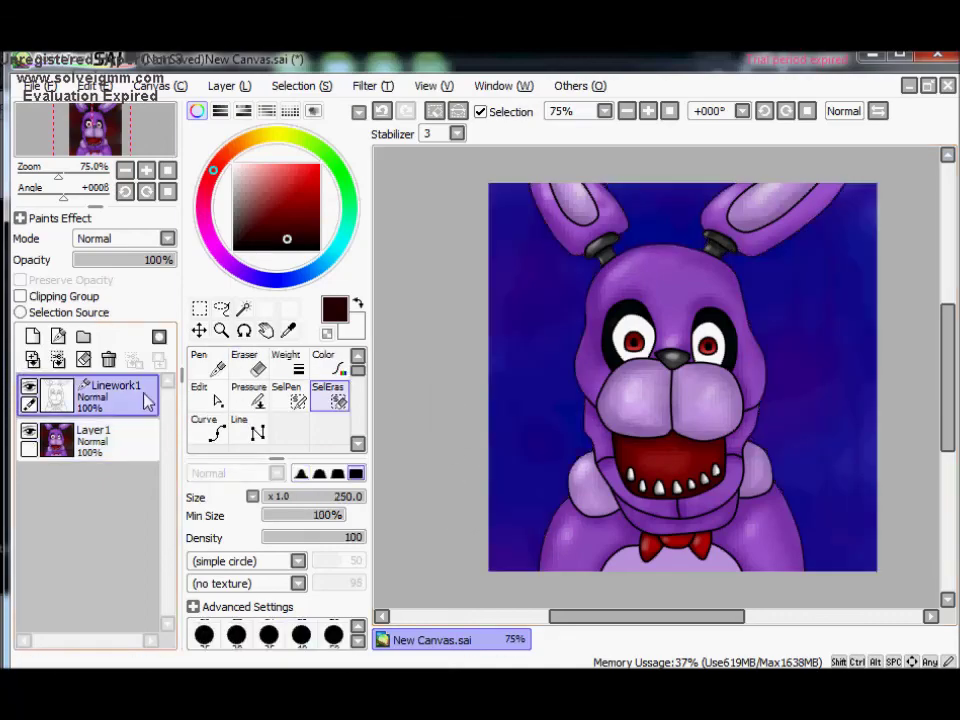